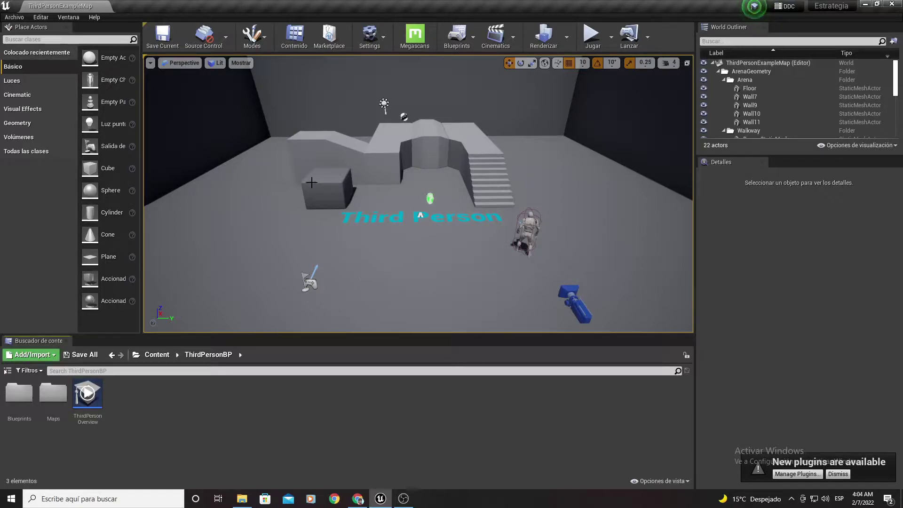
# Step: Delete Wall10, the next wall, and the arena walkway and stair meshes
pyautogui.moveTo(265, 186); pyautogui.dragTo(282, 179, button='right')
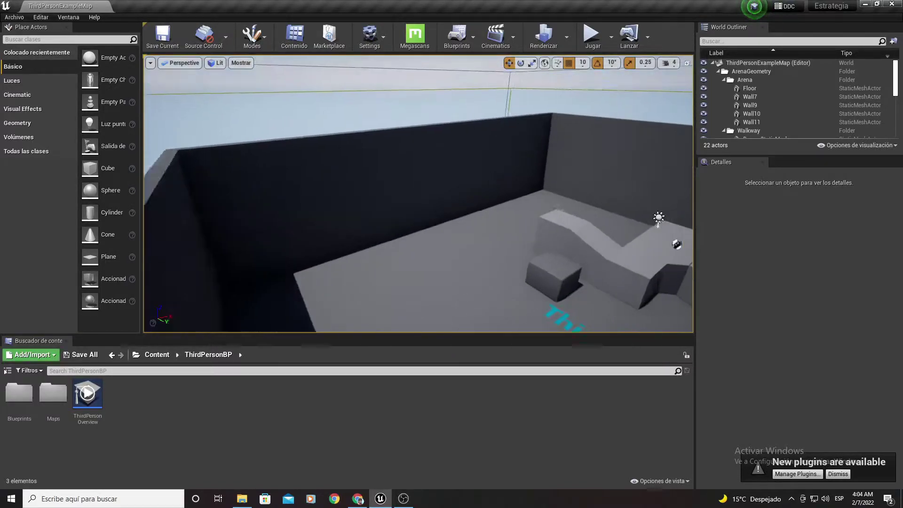
pyautogui.click(292, 195)
pyautogui.press('Delete')
pyautogui.moveTo(354, 209); pyautogui.dragTo(398, 188, button='right')
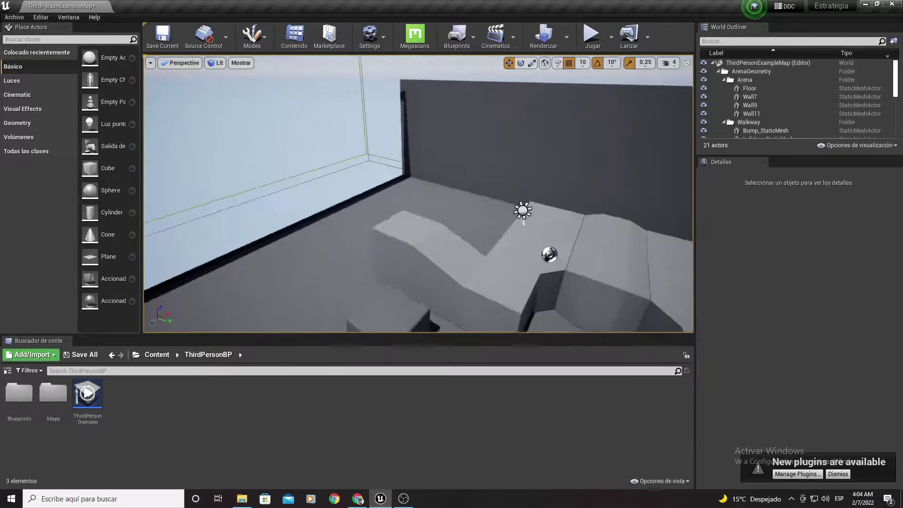
pyautogui.click(397, 188)
pyautogui.press('Delete')
pyautogui.click(371, 281)
pyautogui.press('Delete')
pyautogui.click(334, 278)
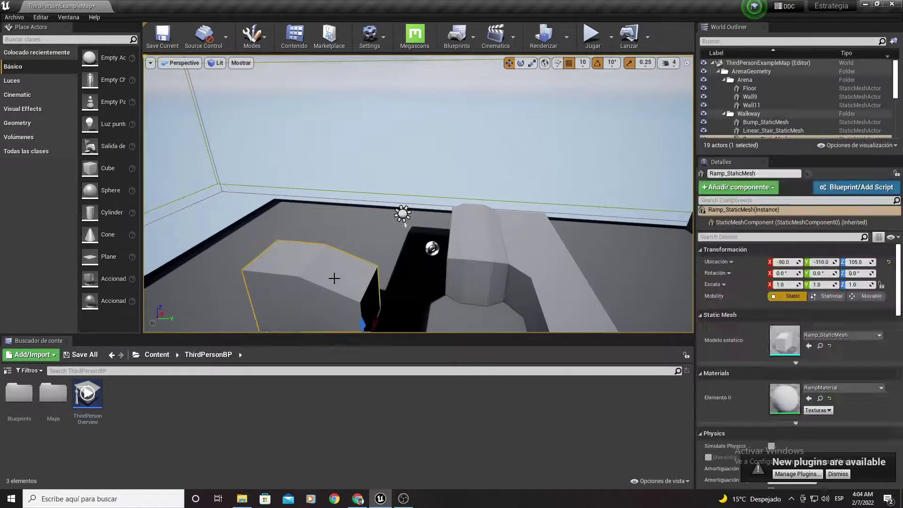
pyautogui.press('Delete')
pyautogui.click(538, 250)
pyautogui.press('Delete')
# Step: Delete the arena floor, Wall11, the linear staircase, Wall9, the cyan object and the grey cube
pyautogui.click(405, 225)
pyautogui.press('Delete')
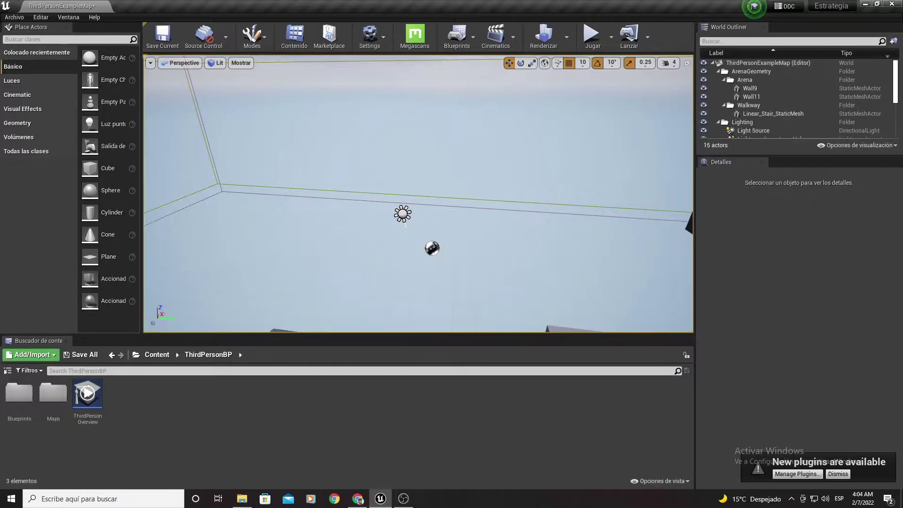
pyautogui.click(541, 221)
pyautogui.press('Delete')
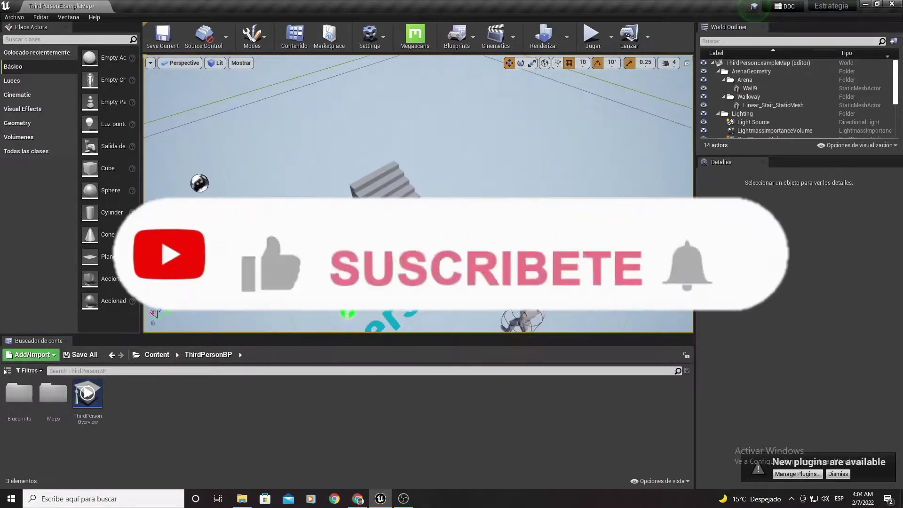
pyautogui.click(384, 181)
pyautogui.press('Delete')
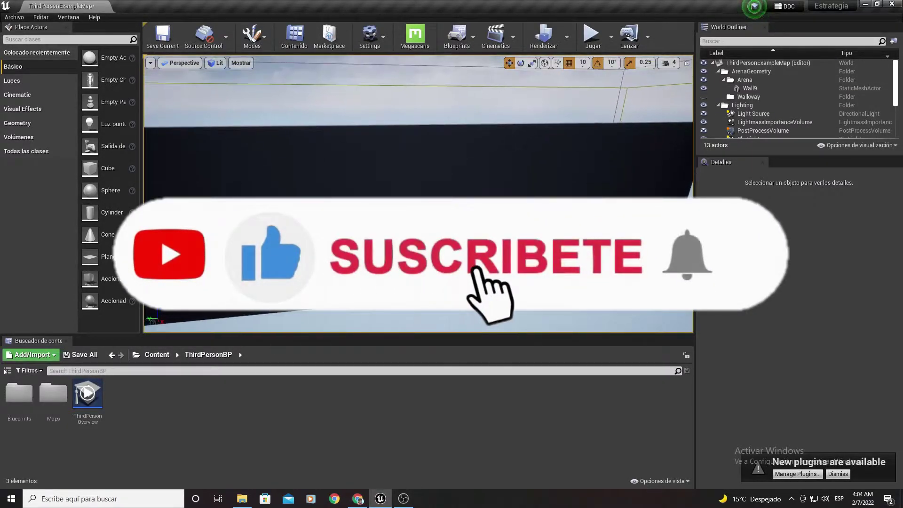
pyautogui.press('Delete')
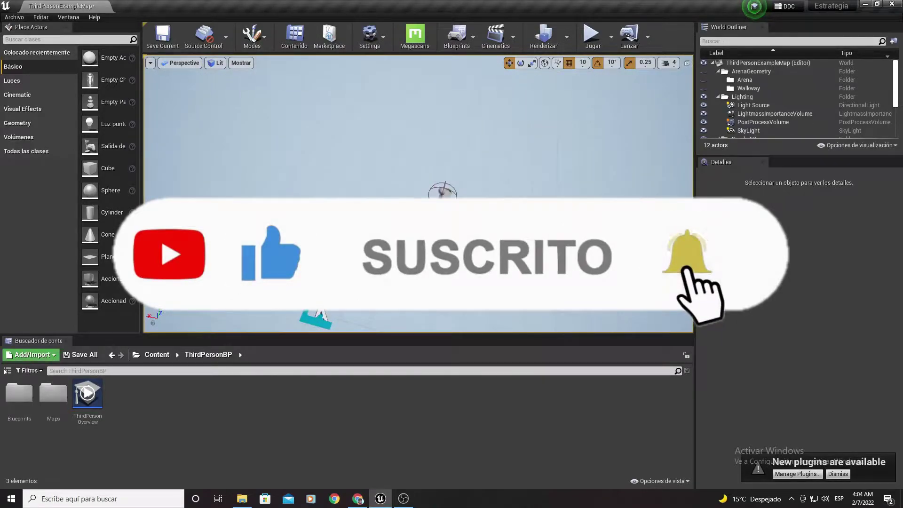
pyautogui.click(315, 319)
pyautogui.press('Delete')
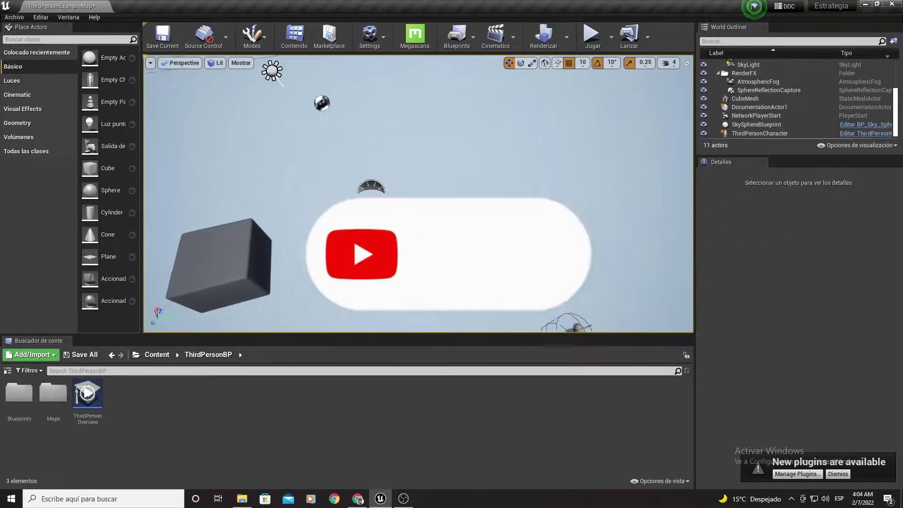
pyautogui.click(254, 230)
pyautogui.press('Delete')
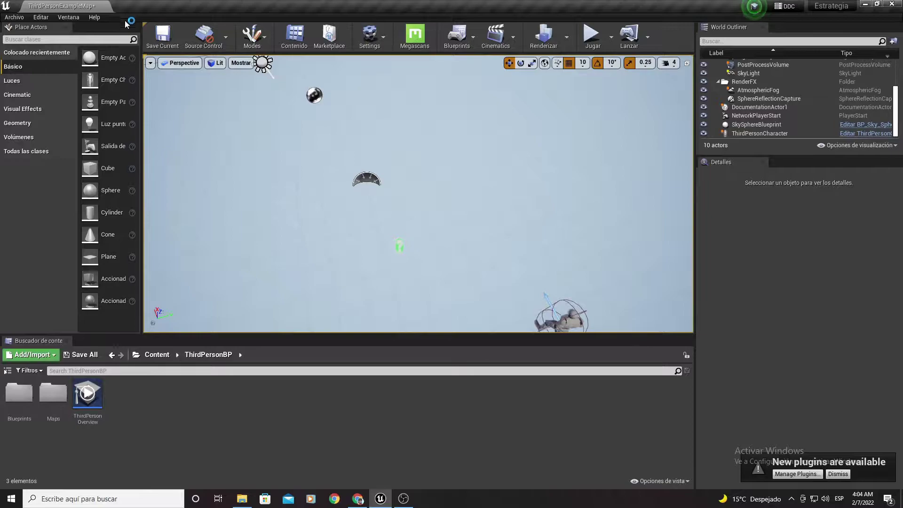
pyautogui.click(252, 35)
# Step: Create a flat Landscape in Landscape mode, then return to Place mode
pyautogui.click(267, 76)
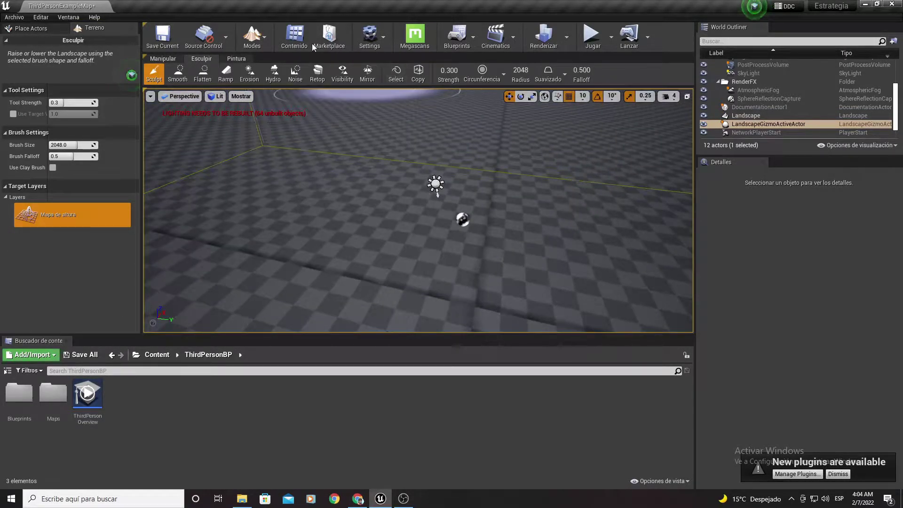
pyautogui.click(252, 35)
pyautogui.click(263, 62)
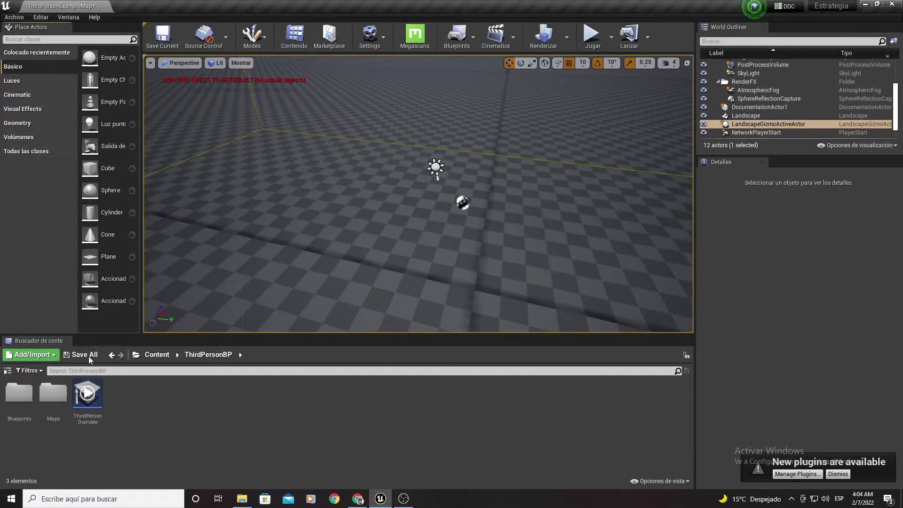
# Step: Assign M_Ground_Grass from the Content Browser as the Landscape's material
pyautogui.click(154, 357)
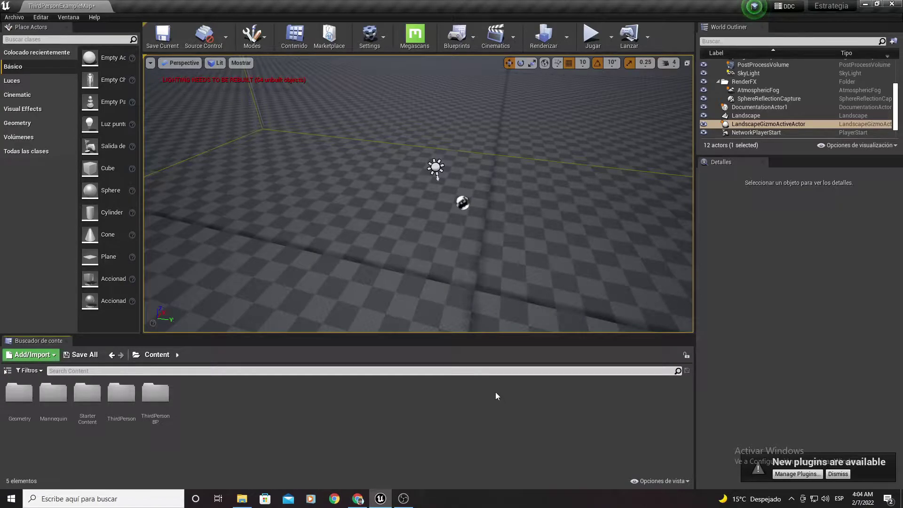
pyautogui.write('grass')
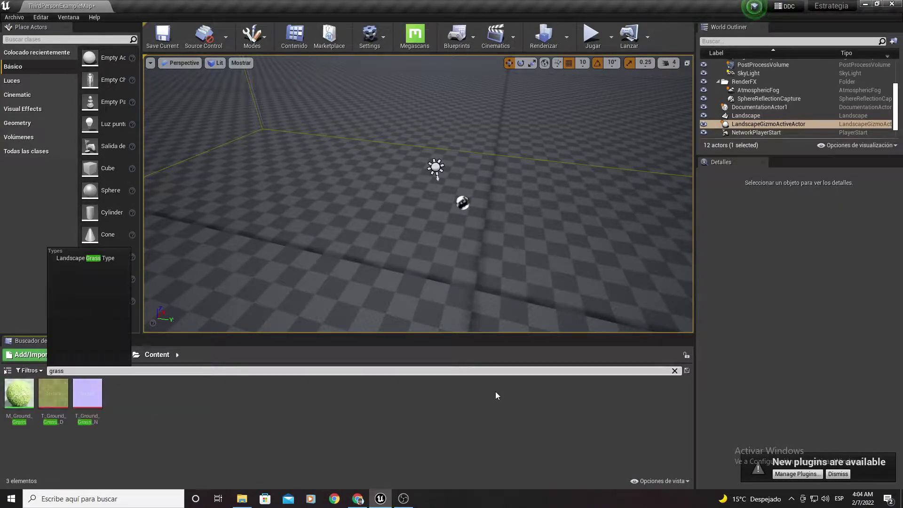
pyautogui.click(22, 397)
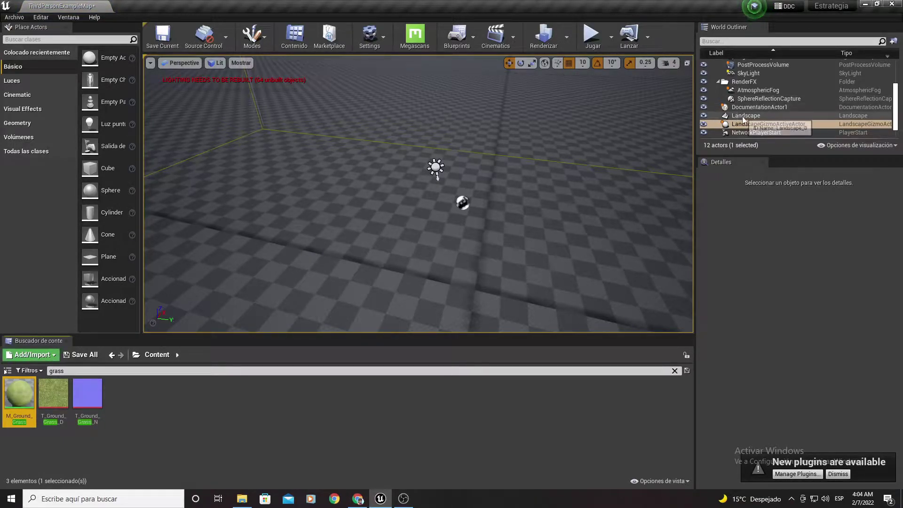
pyautogui.click(656, 189)
pyautogui.scroll(-3, 806, 341)
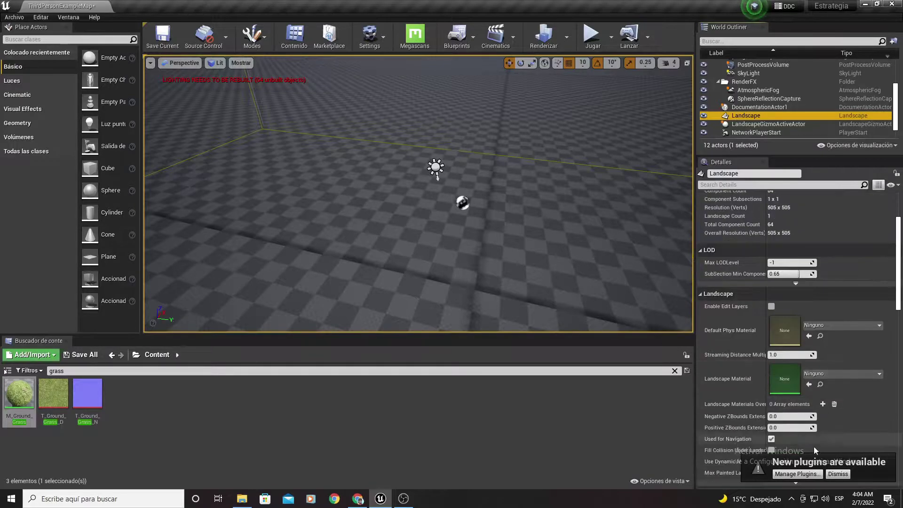
pyautogui.click(837, 474)
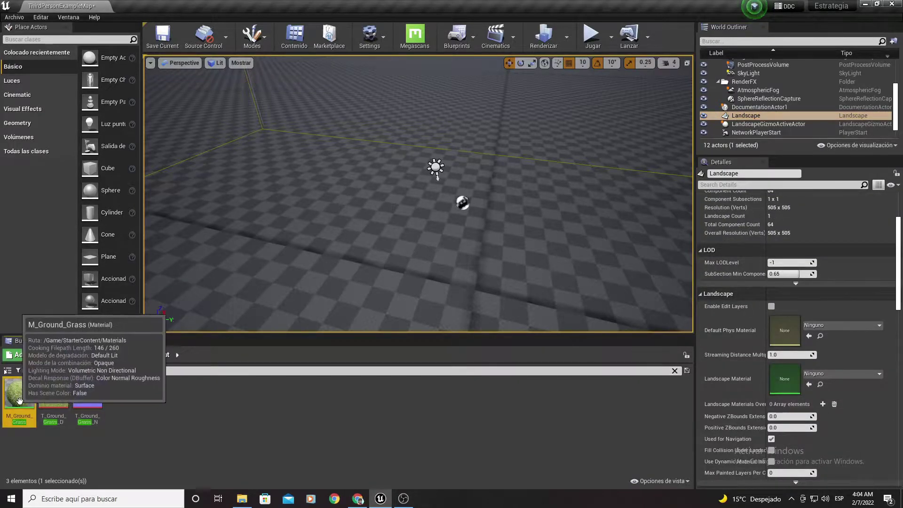
pyautogui.moveTo(19, 393); pyautogui.dragTo(823, 381)
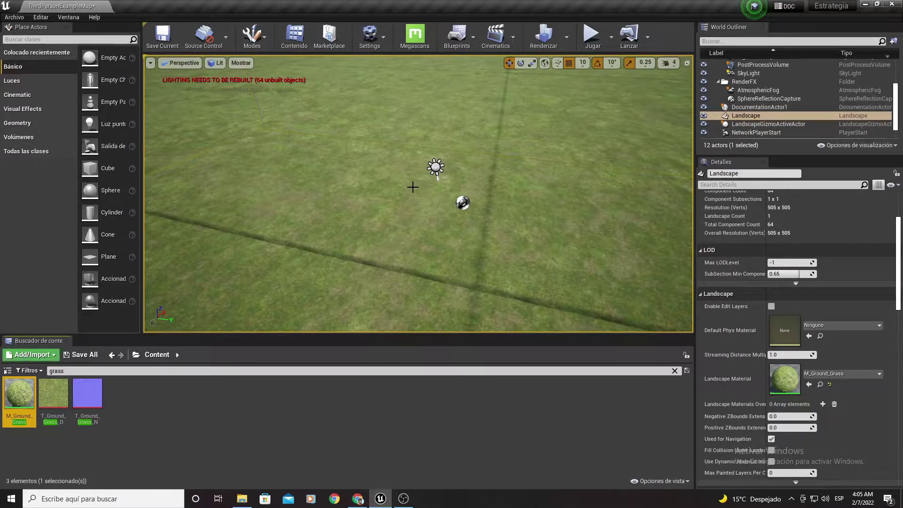
pyautogui.moveTo(298, 111); pyautogui.dragTo(298, 111, button='right')
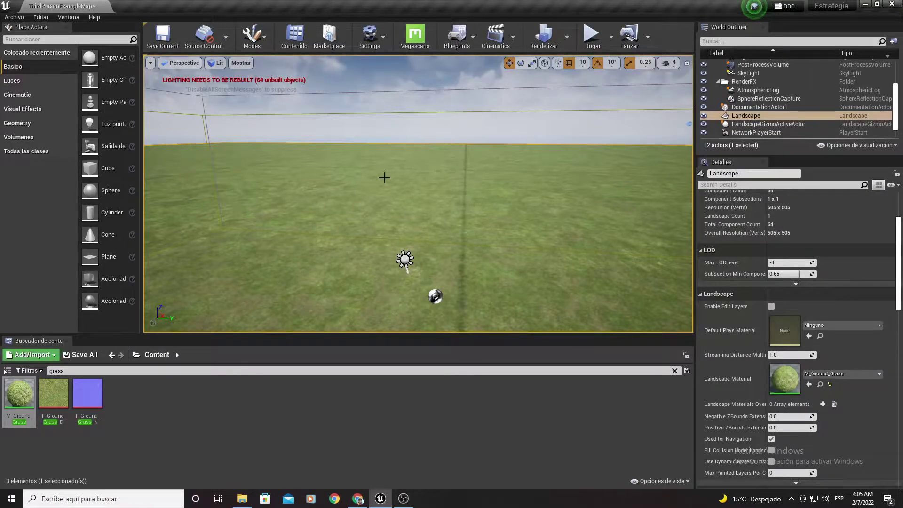
pyautogui.moveTo(419, 195)
pyautogui.mouseDown(button='right')
pyautogui.moveTo(419, 221)
pyautogui.moveTo(426, 169)
pyautogui.mouseUp(button='right')
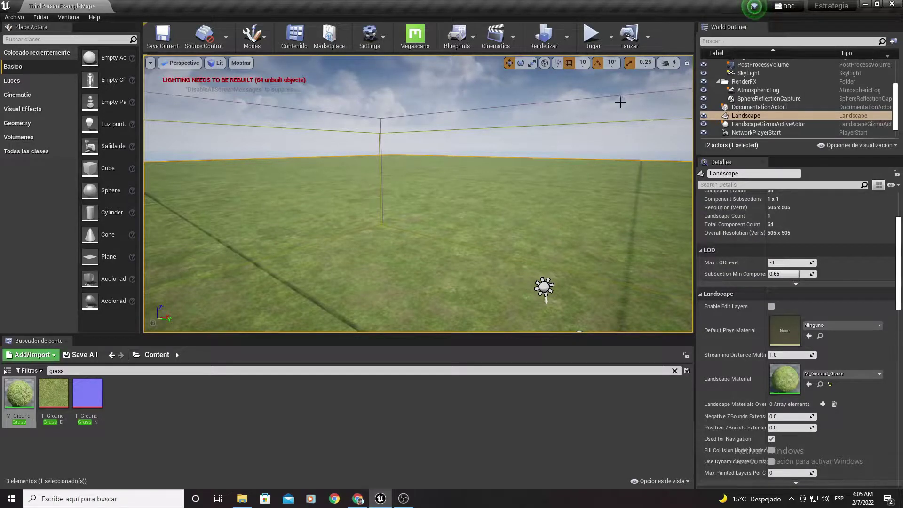
# Step: Select and focus the Light Source, and set its Mobility to Movable
pyautogui.scroll(3, 734, 84)
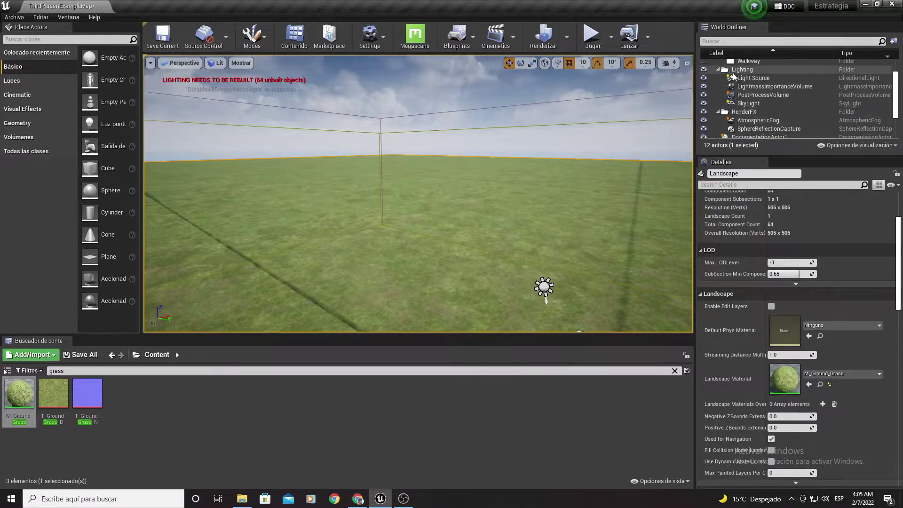
pyautogui.click(752, 78)
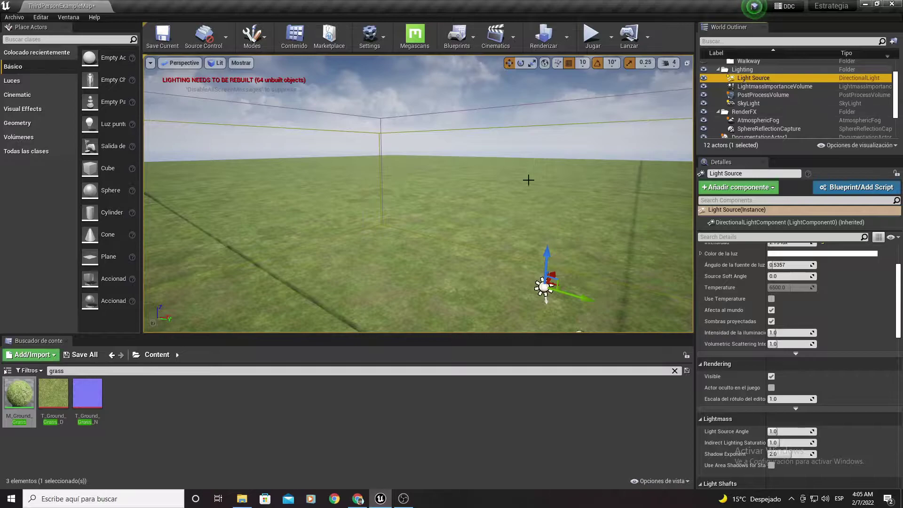
pyautogui.press('f')
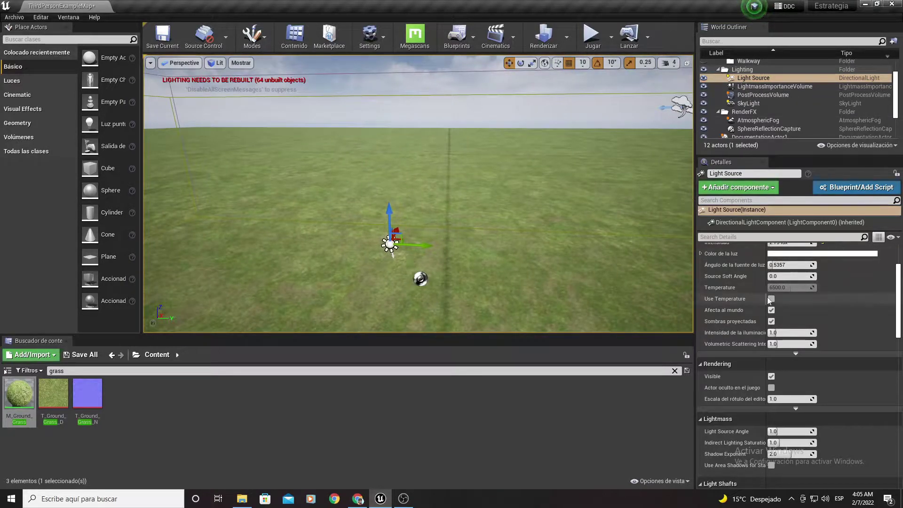
pyautogui.scroll(3, 800, 329)
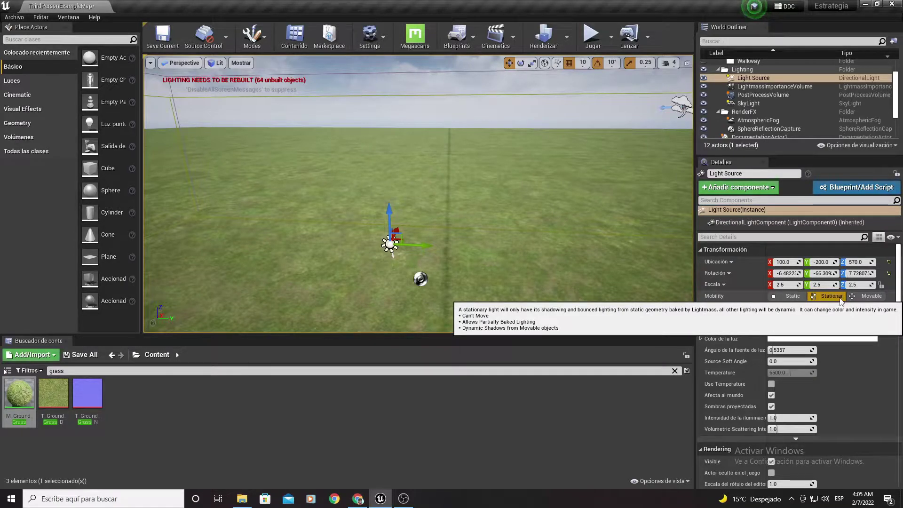
pyautogui.click(871, 299)
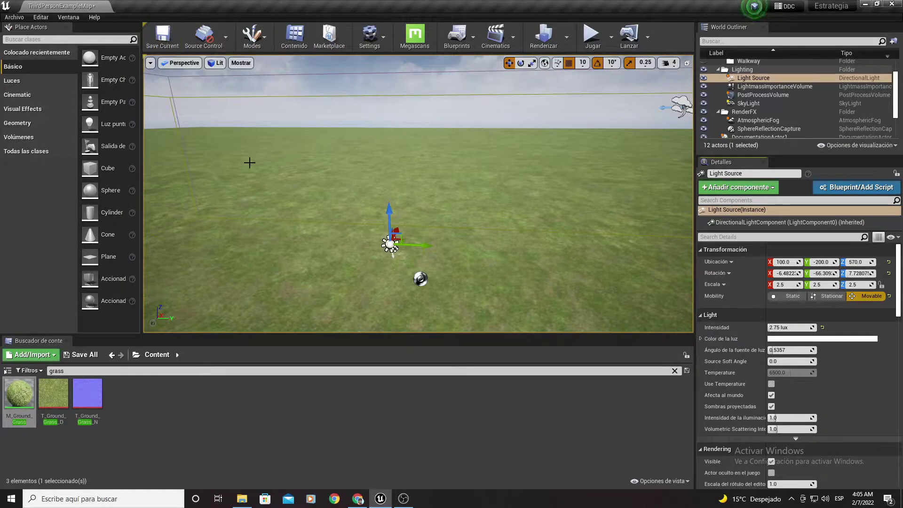
pyautogui.moveTo(439, 174); pyautogui.dragTo(439, 141)
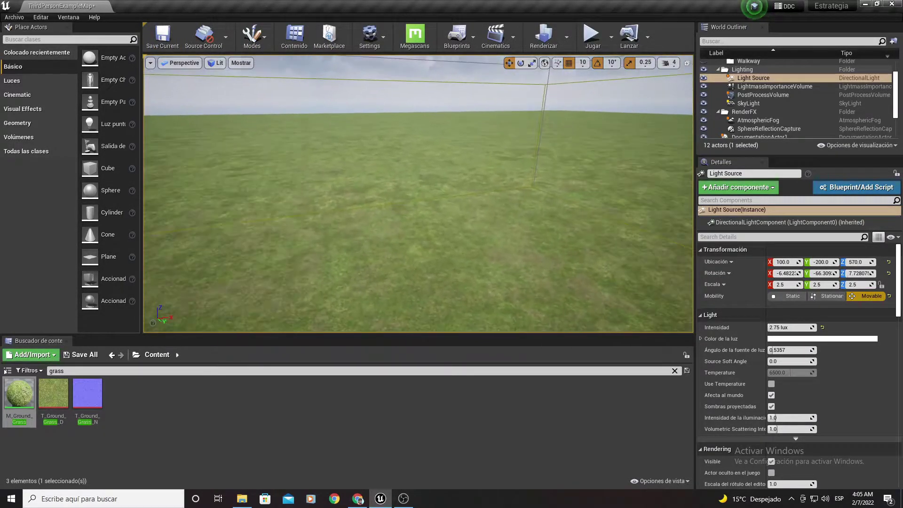
pyautogui.moveTo(476, 171)
pyautogui.mouseDown(button='right')
pyautogui.moveTo(611, 143)
pyautogui.moveTo(663, 183)
pyautogui.mouseUp(button='right')
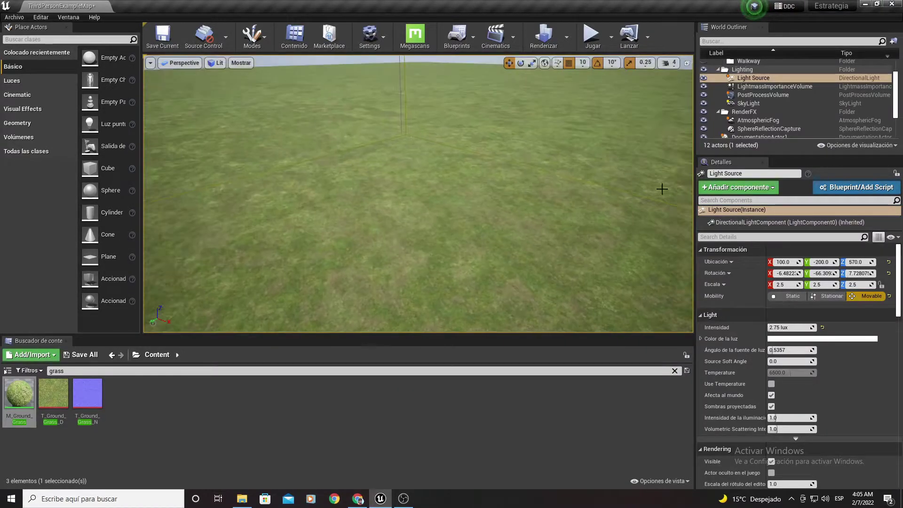
# Step: Switch the Light Source to Stationary and back to Movable, then save the map
pyautogui.click(822, 296)
pyautogui.moveTo(469, 191); pyautogui.dragTo(470, 191, button='right')
pyautogui.moveTo(343, 181); pyautogui.dragTo(343, 181, button='right')
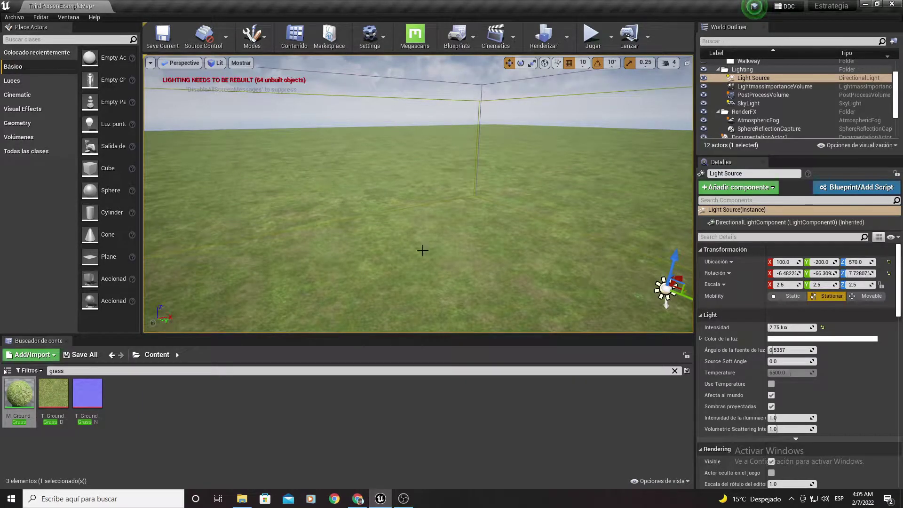
pyautogui.moveTo(423, 251); pyautogui.dragTo(422, 224, button='right')
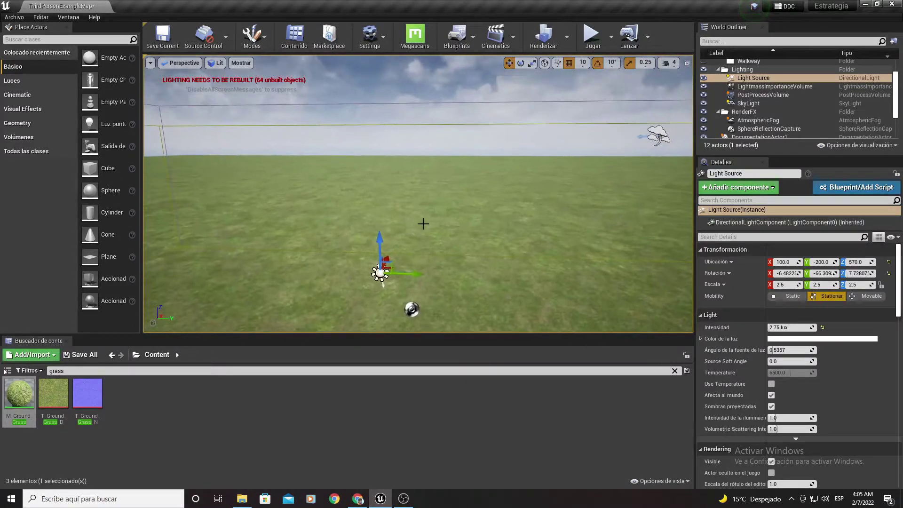
pyautogui.click(870, 296)
pyautogui.moveTo(238, 143); pyautogui.dragTo(238, 143, button='right')
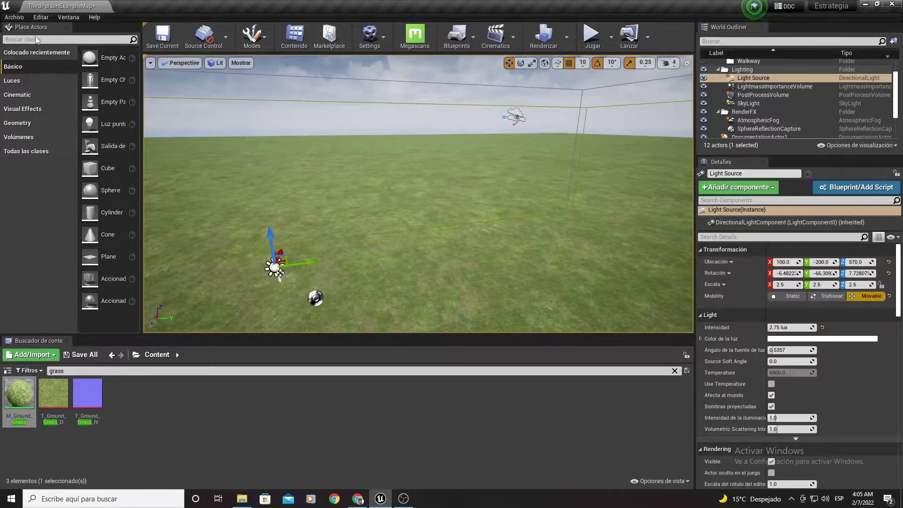
pyautogui.click(162, 37)
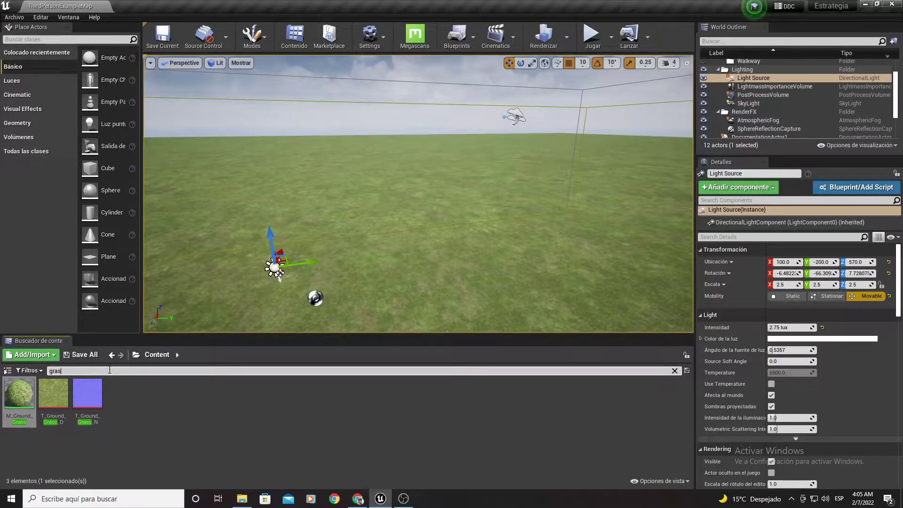
# Step: Clear the grass search and add a new folder named Controlador under Content
pyautogui.press('BackSpace')
pyautogui.press('BackSpace')
pyautogui.press('BackSpace')
pyautogui.rightClick(231, 408)
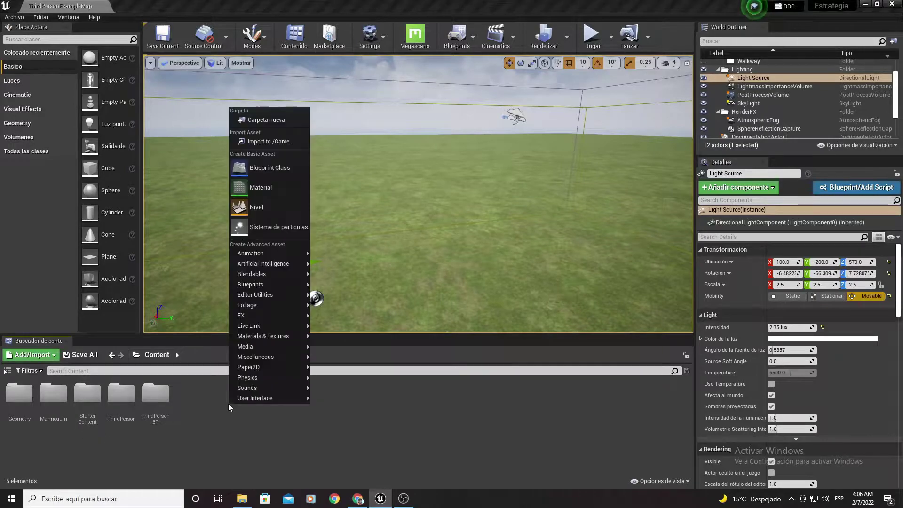
pyautogui.click(256, 121)
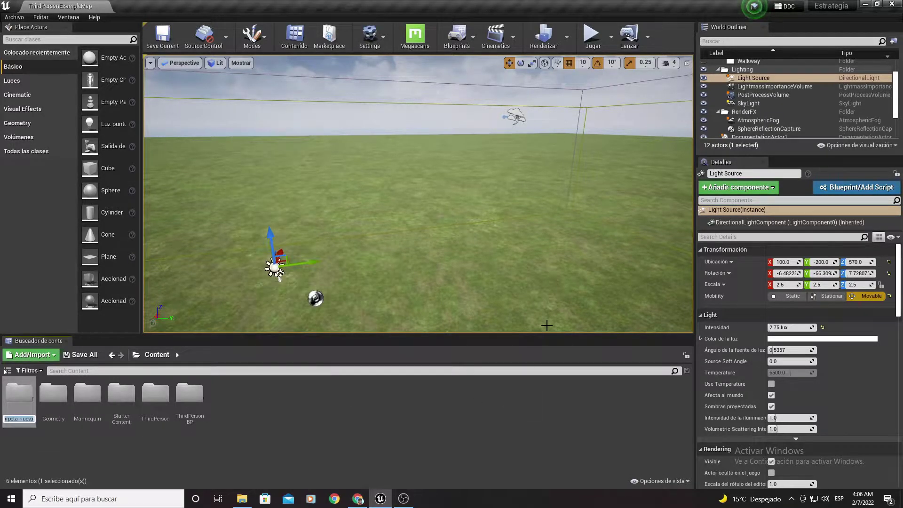
pyautogui.write('Controlador')
pyautogui.press('Return')
pyautogui.press('Return')
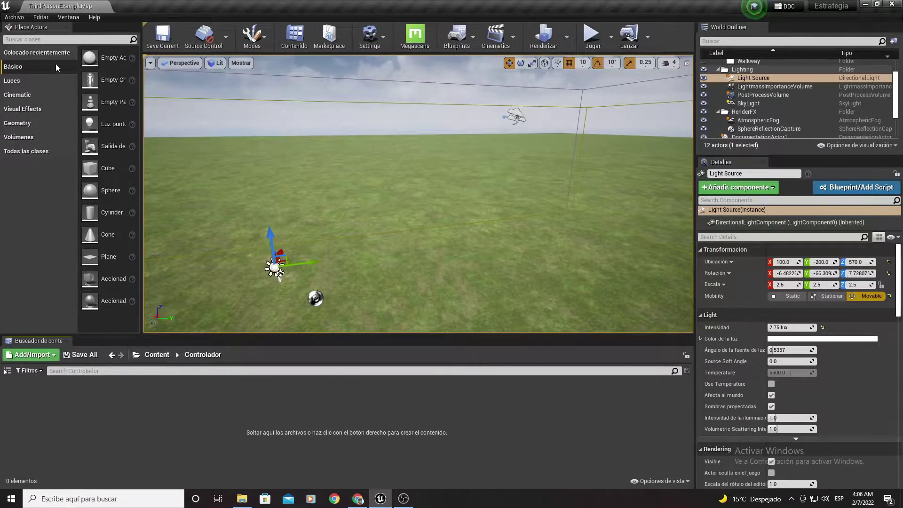
# Step: Review Project Settings > Maps & Modes, expanding the selected GameMode, then close the settings
pyautogui.click(41, 17)
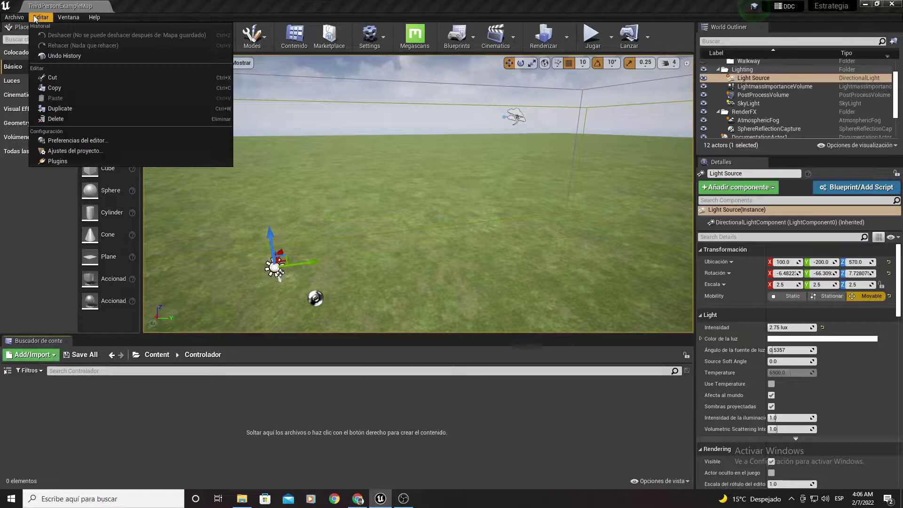
pyautogui.click(60, 151)
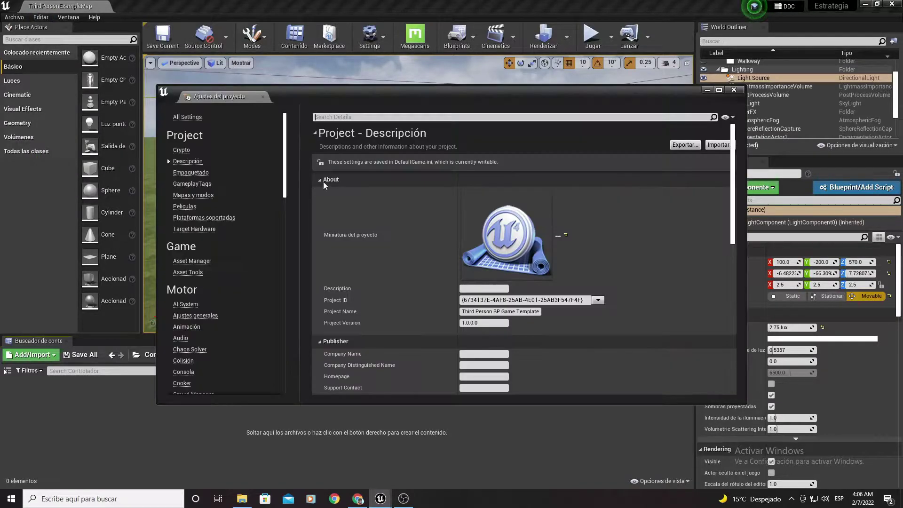
pyautogui.click(186, 195)
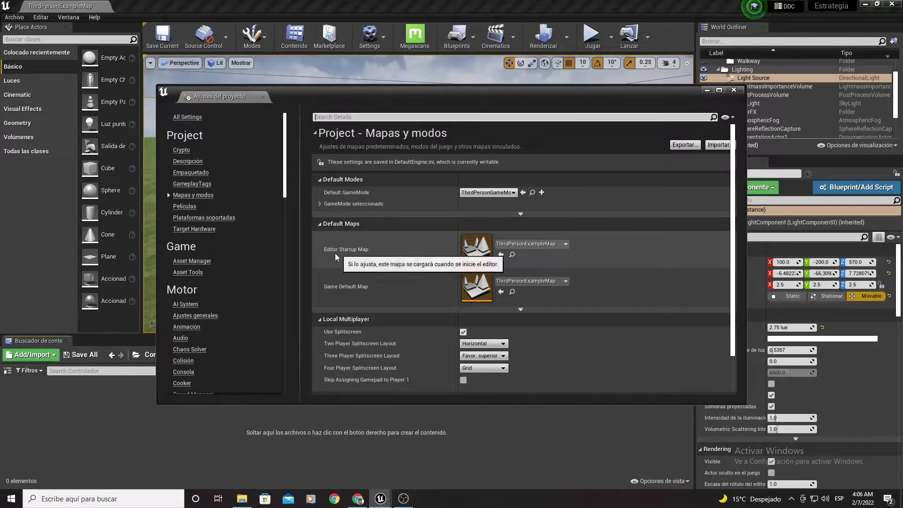
pyautogui.moveTo(503, 105); pyautogui.dragTo(473, 344)
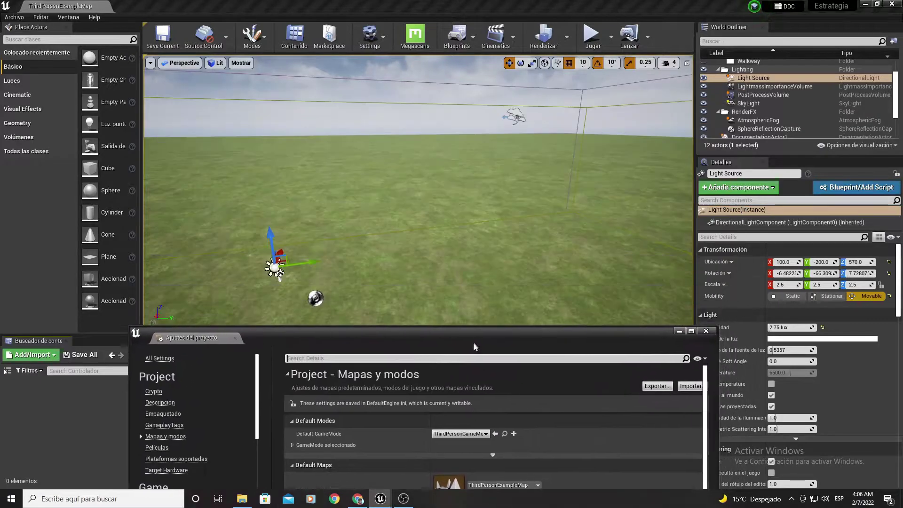
pyautogui.moveTo(414, 343); pyautogui.dragTo(411, 106)
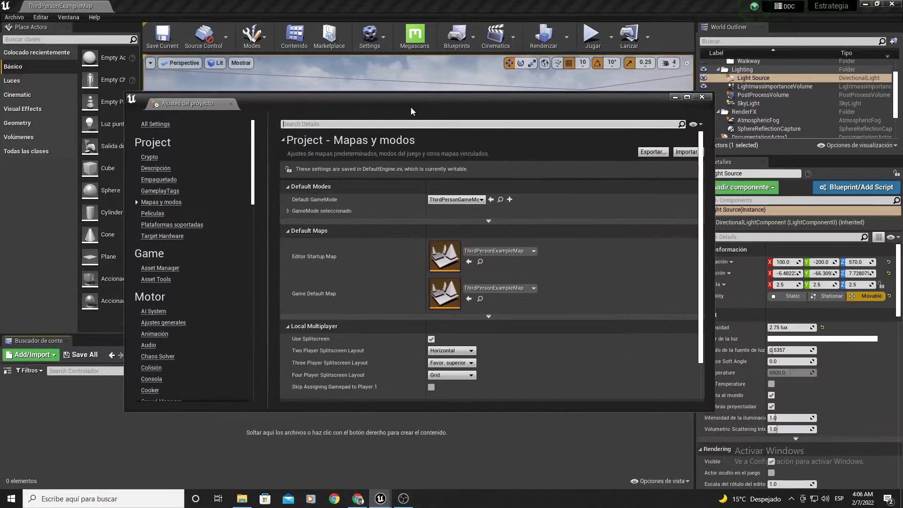
pyautogui.scroll(-2, 464, 292)
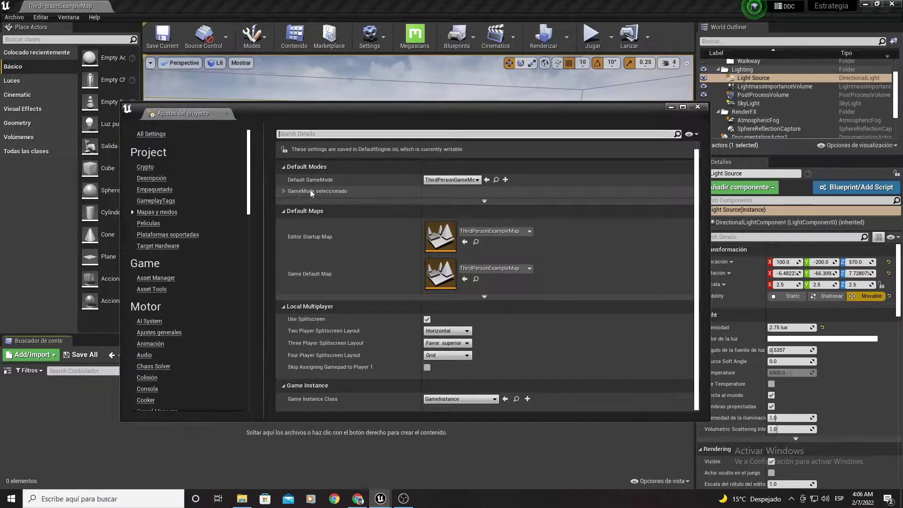
pyautogui.click(284, 191)
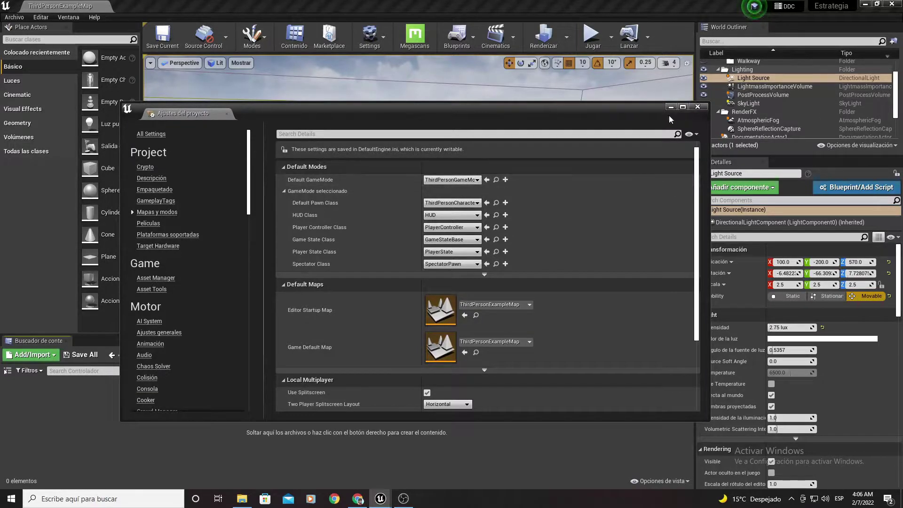
pyautogui.click(697, 107)
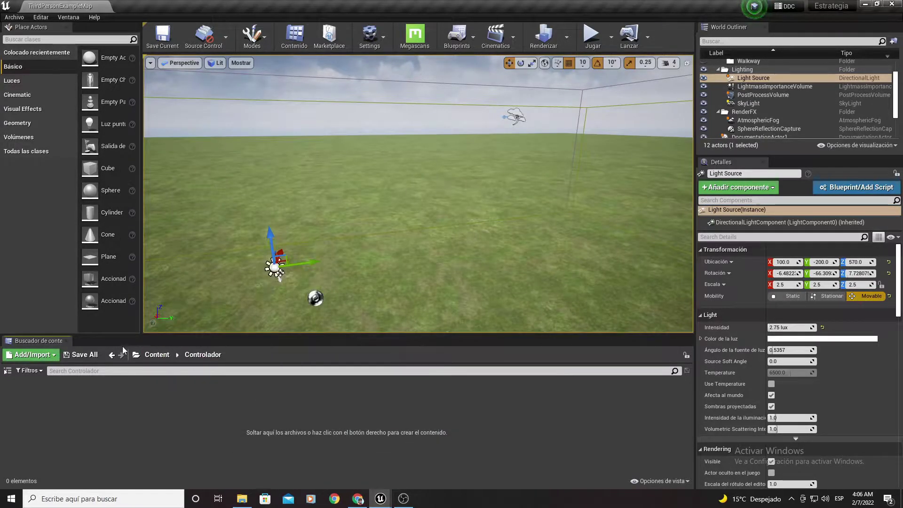
# Step: Browse to Content/ThirdPersonBP/Blueprints and select ThirdPersonGameMode
pyautogui.click(158, 355)
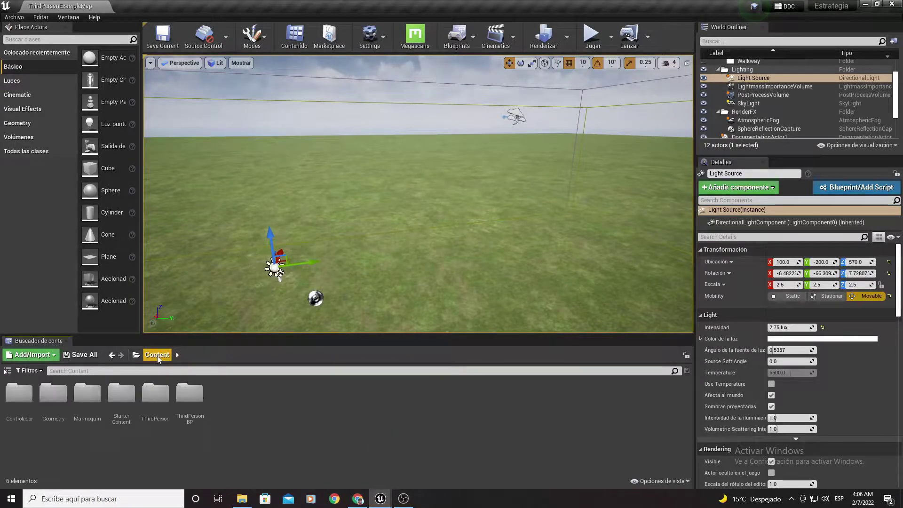
pyautogui.doubleClick(190, 397)
pyautogui.doubleClick(19, 395)
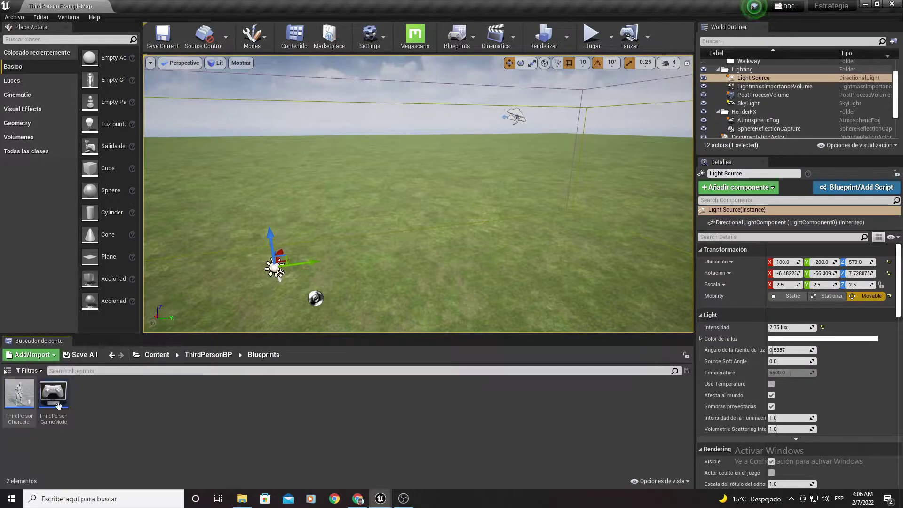
pyautogui.click(50, 391)
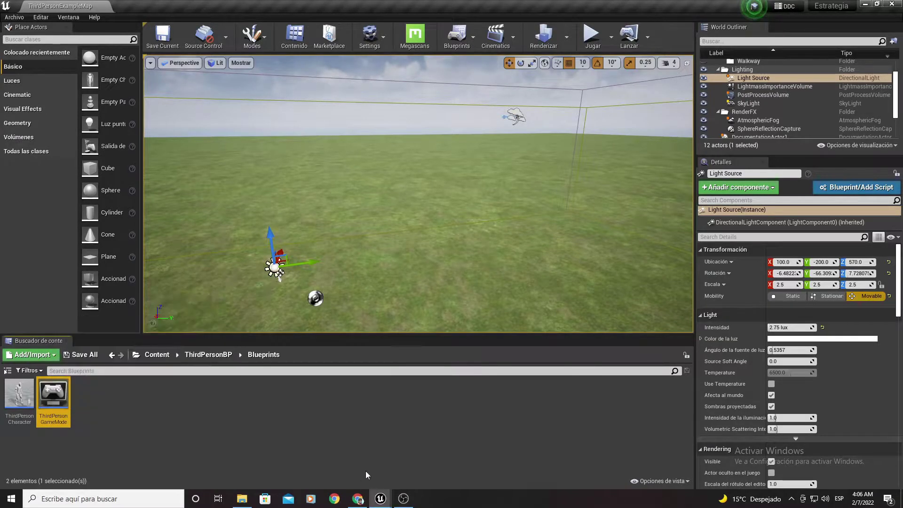
# Step: Close the lingering Project Settings window and open the Controlador folder
pyautogui.moveTo(381, 498)
pyautogui.click(410, 472)
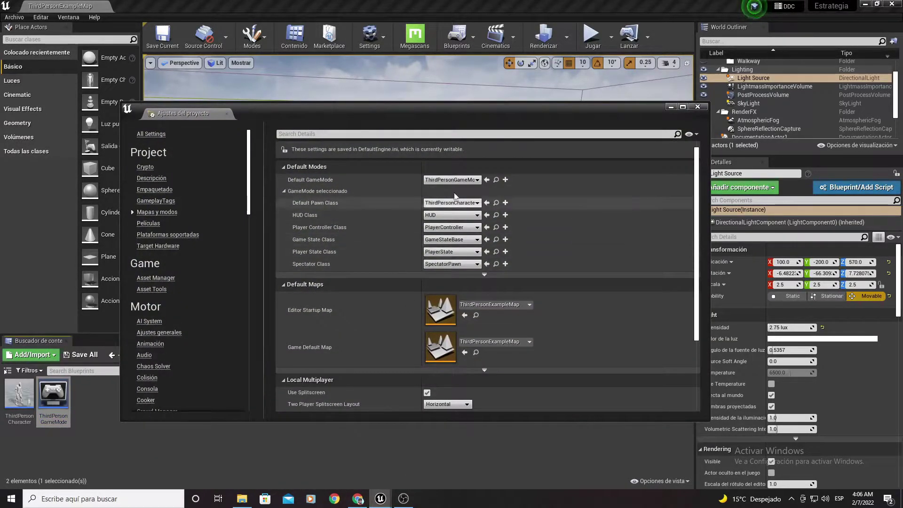
pyautogui.click(671, 106)
pyautogui.click(157, 355)
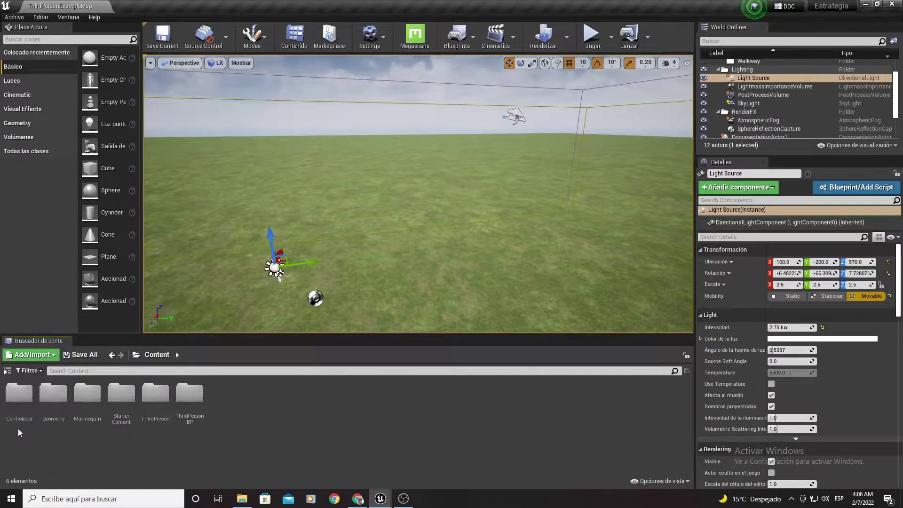
pyautogui.doubleClick(18, 399)
# Step: Create a Game Mode Base Blueprint class named Mi_ModoDeJuego
pyautogui.rightClick(117, 409)
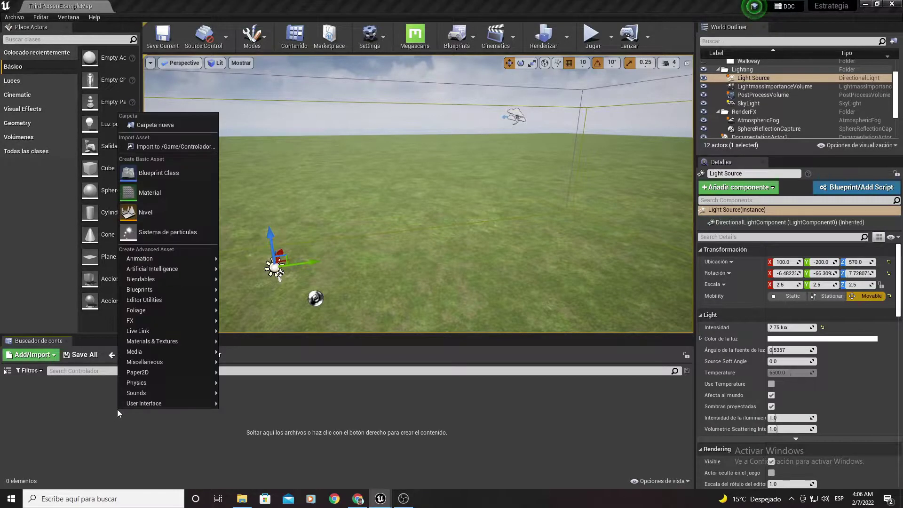
pyautogui.click(136, 168)
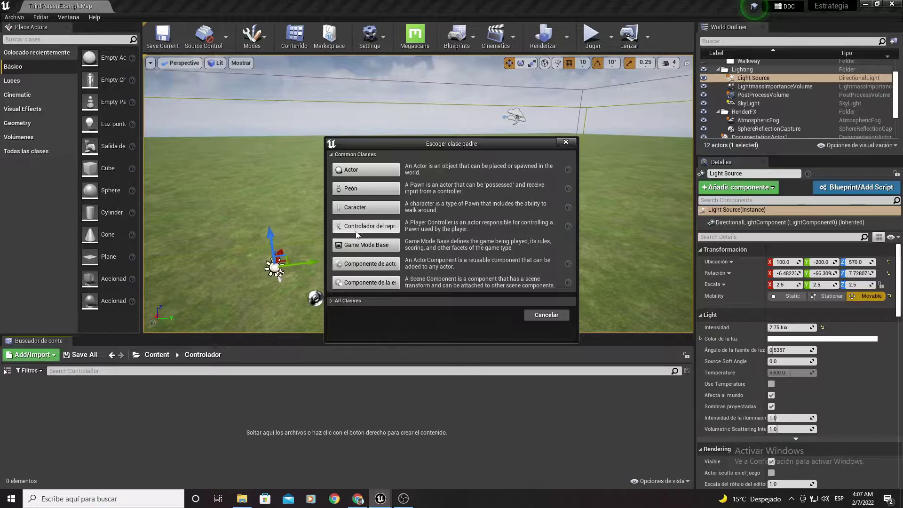
pyautogui.click(347, 246)
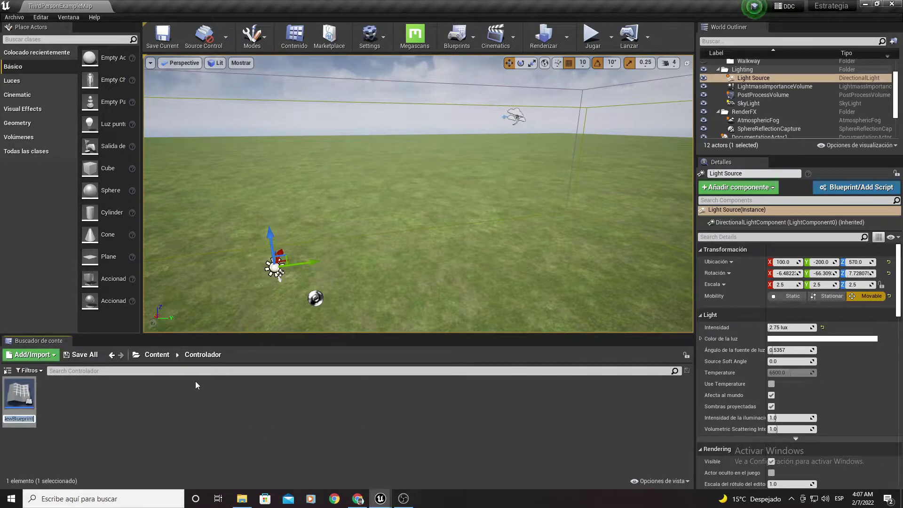
pyautogui.write('GameM')
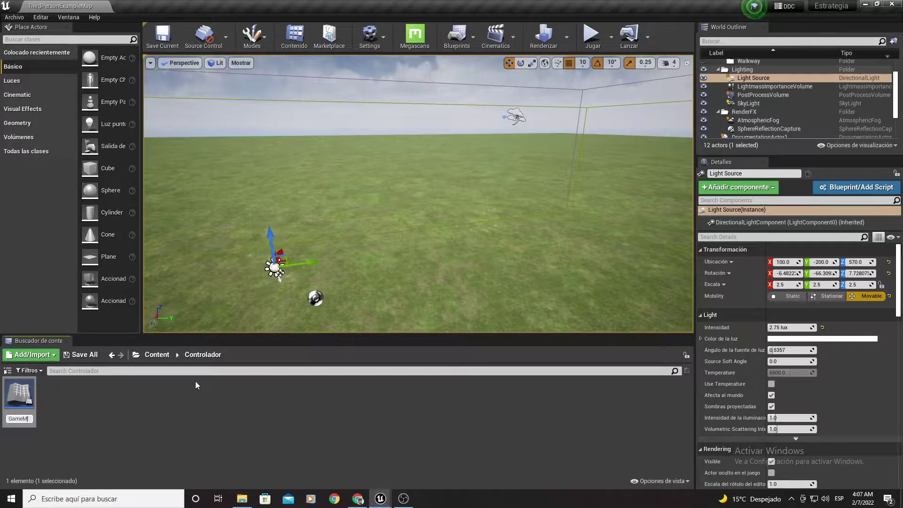
pyautogui.write('N')
pyautogui.press('BackSpace')
pyautogui.write('odo')
pyautogui.write('J')
pyautogui.write('o')
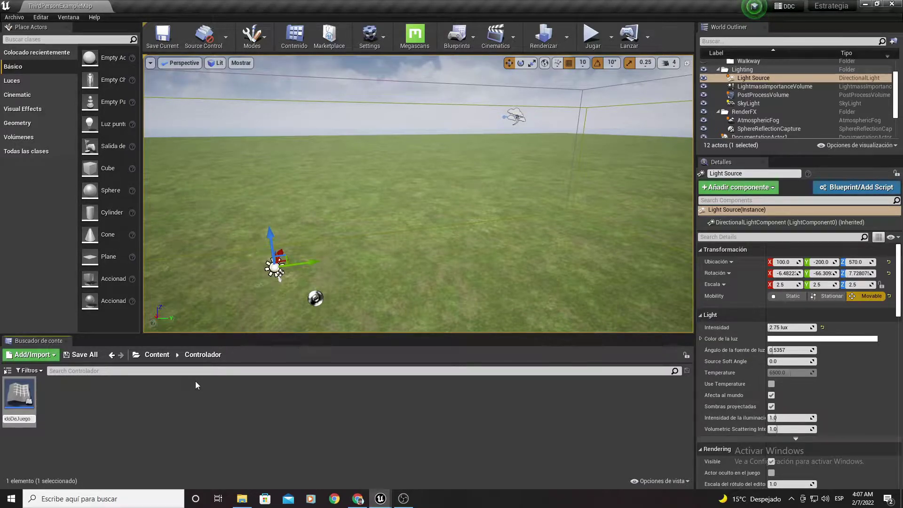
pyautogui.press('Return')
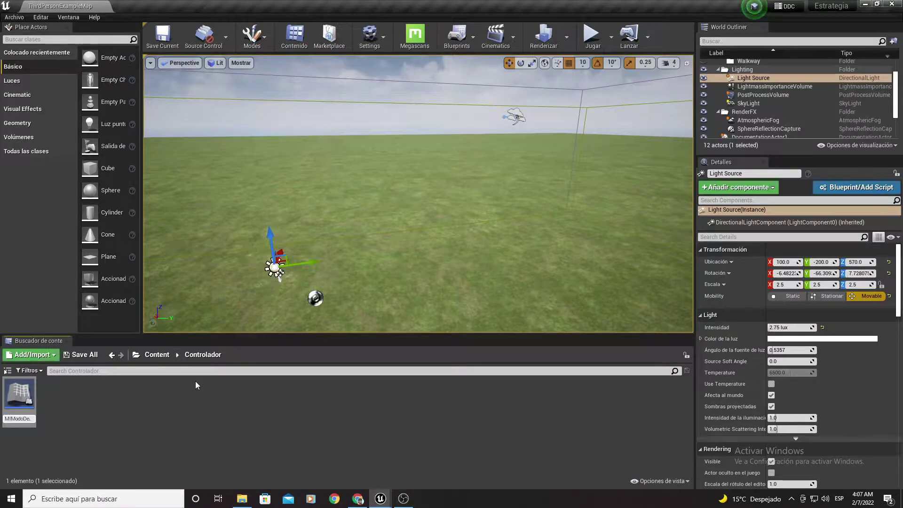
pyautogui.write('i_')
pyautogui.click(166, 405)
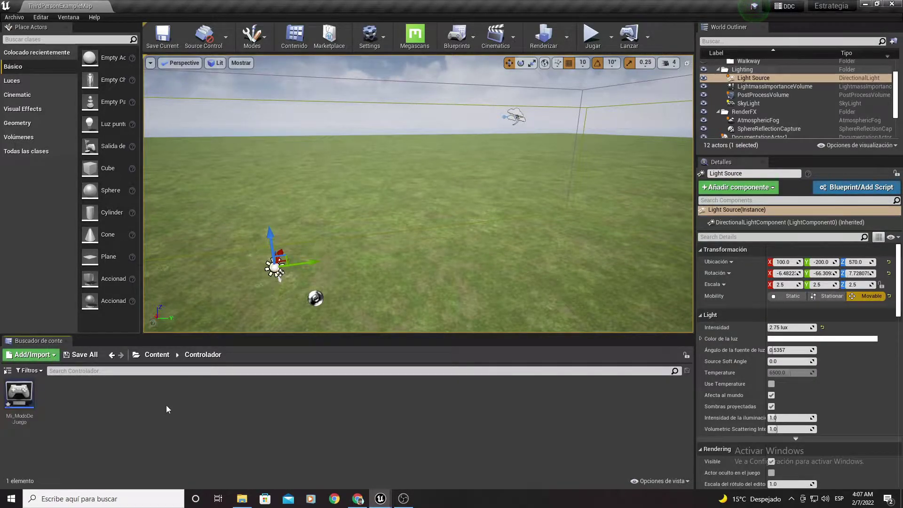
pyautogui.click(22, 405)
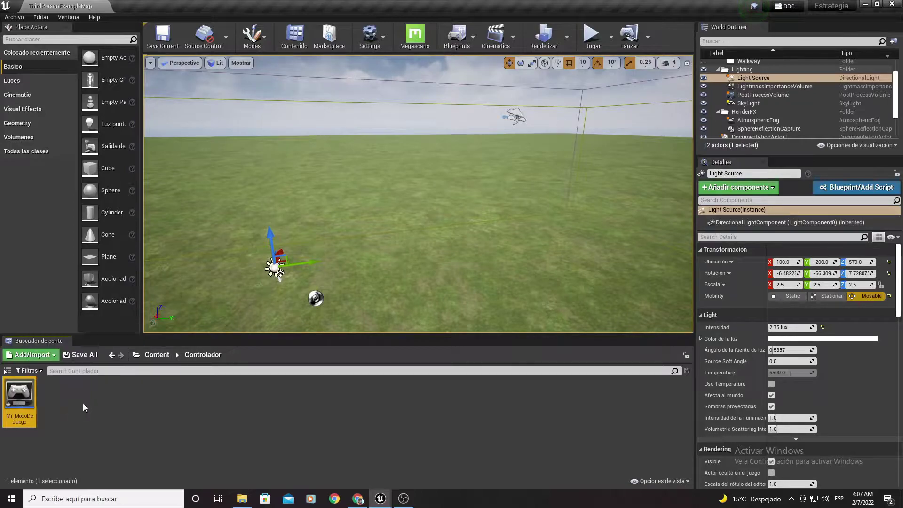
# Step: Look over Mi_ModoDeJuego, then add a Player Controller Blueprint named ControladorDeEstrategia
pyautogui.doubleClick(23, 402)
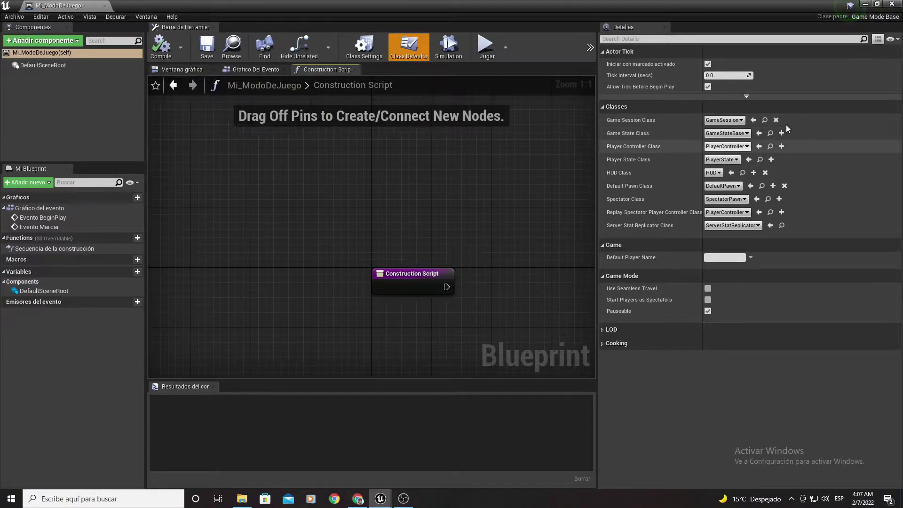
pyautogui.click(865, 5)
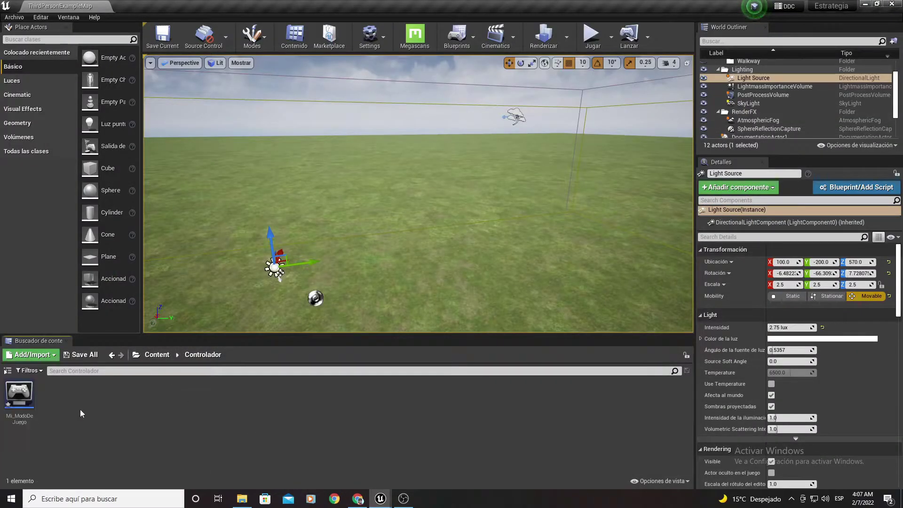
pyautogui.rightClick(67, 404)
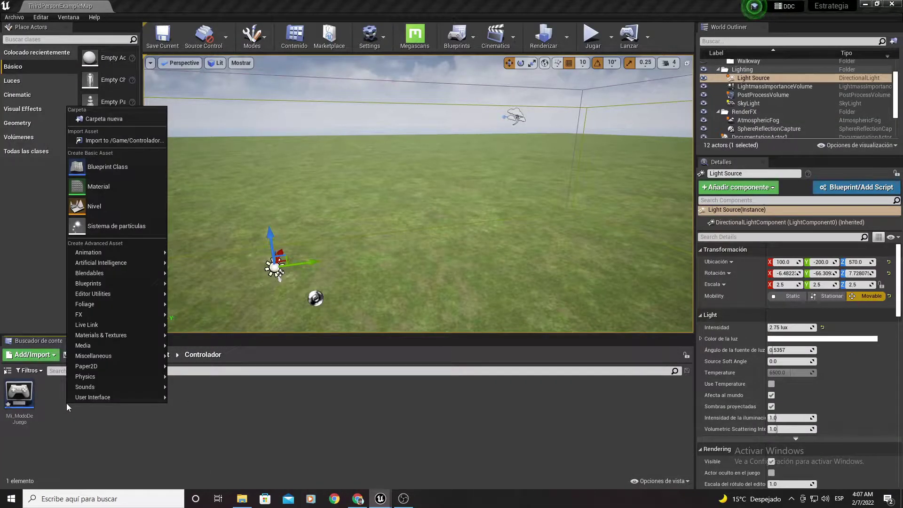
pyautogui.click(109, 164)
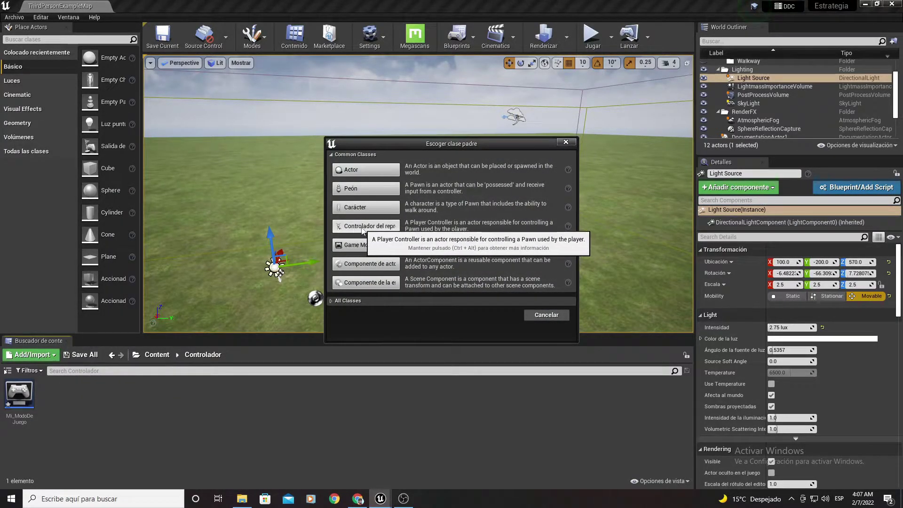
pyautogui.click(354, 230)
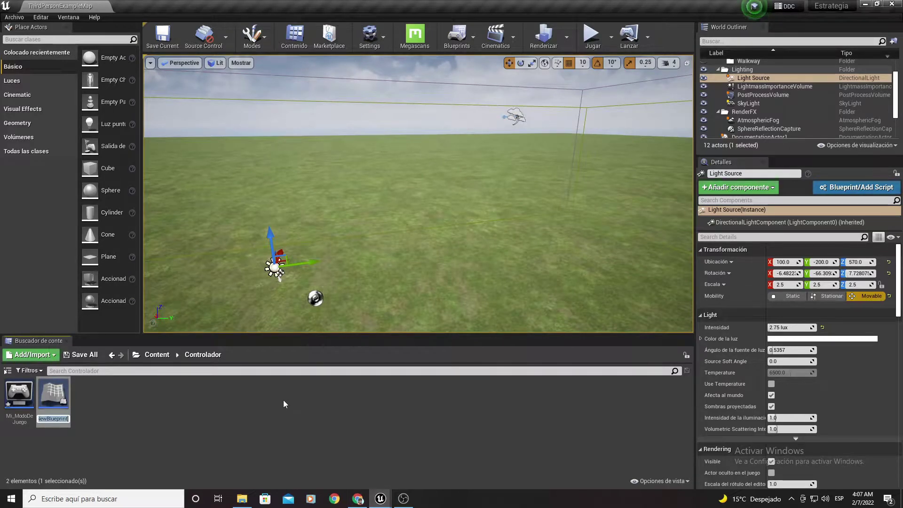
pyautogui.write('Cont')
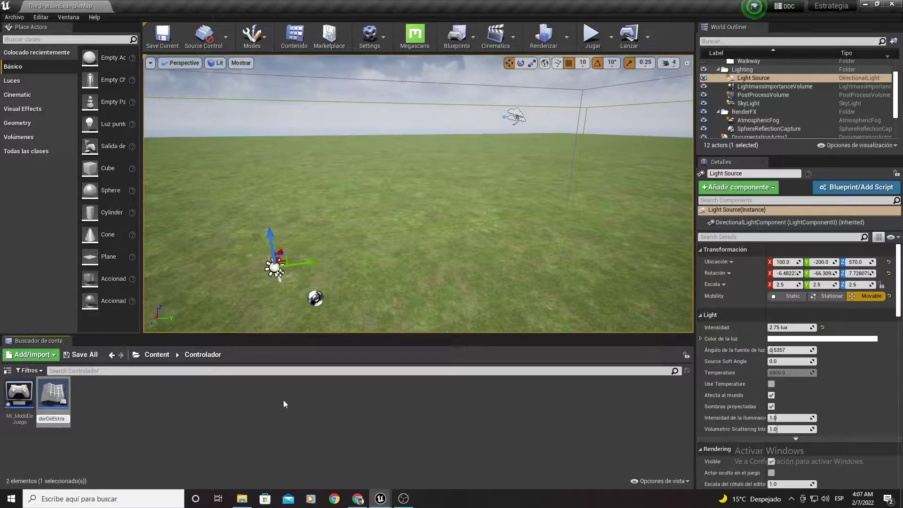
pyautogui.press('Return')
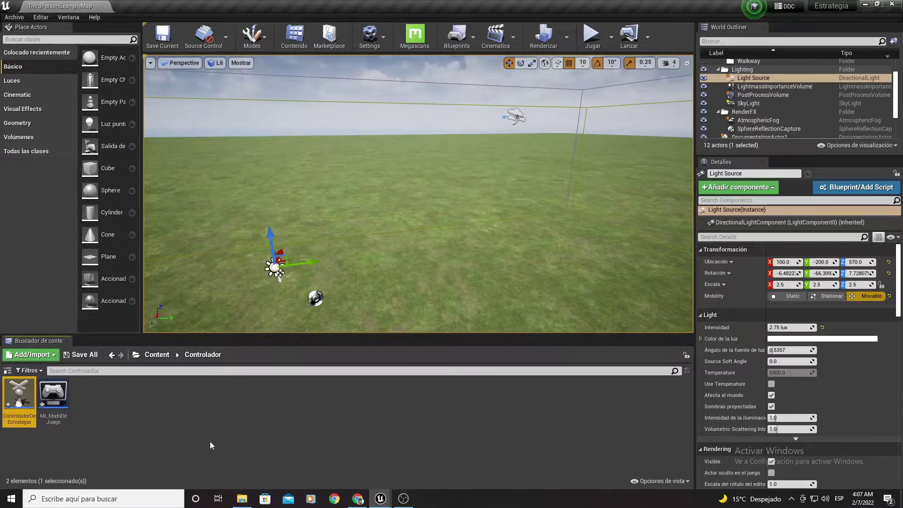
pyautogui.click(200, 447)
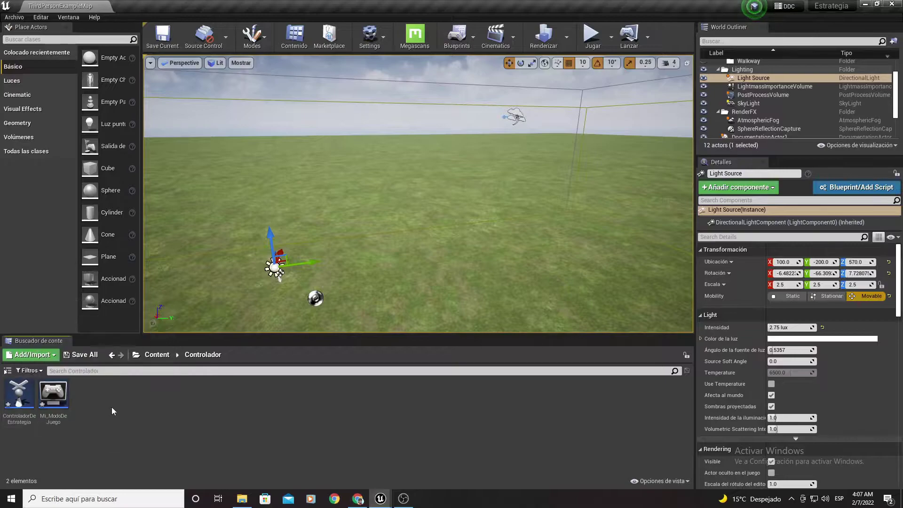
# Step: Set Mi_ModoDeJuego's Player Controller Class to ControladorDeEstrategia, then compile, save and close it
pyautogui.doubleClick(53, 397)
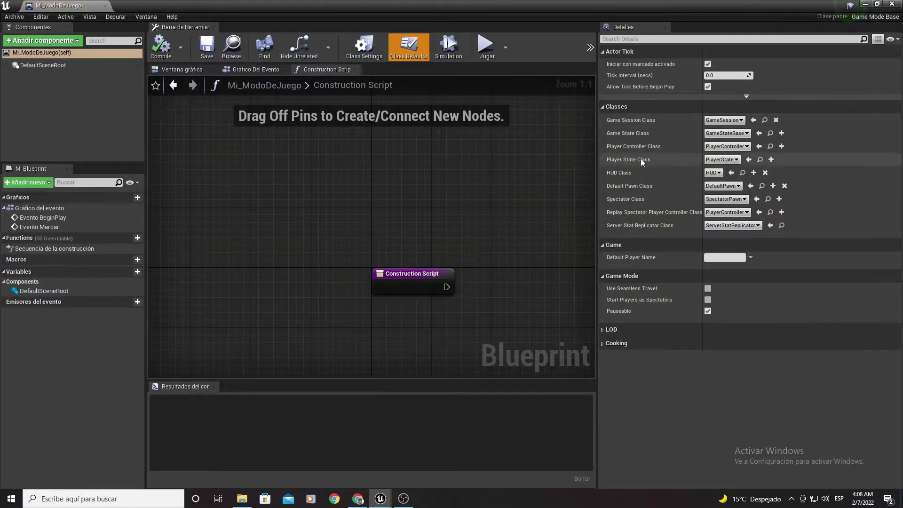
pyautogui.click(726, 146)
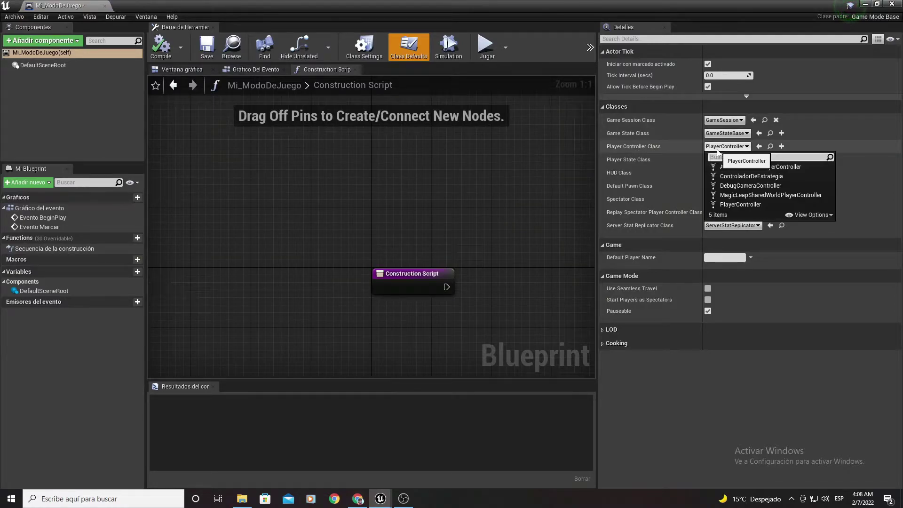
pyautogui.click(742, 179)
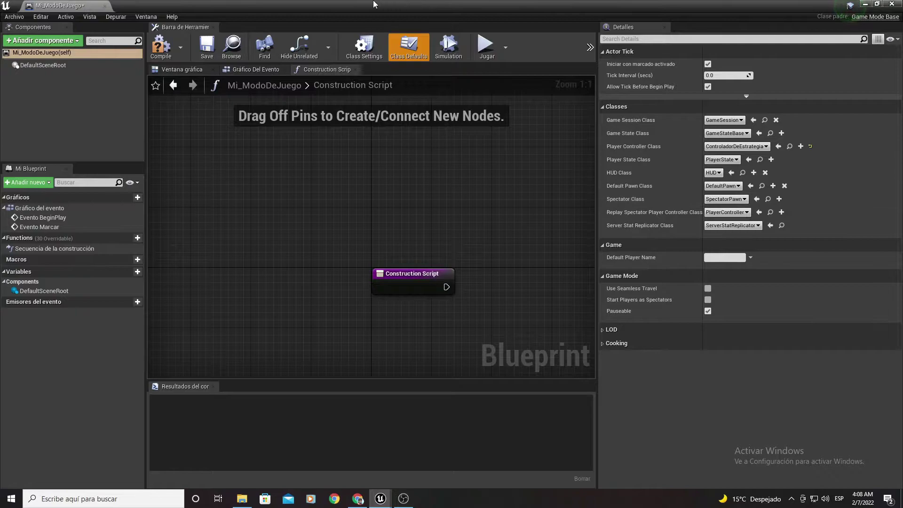
pyautogui.click(161, 46)
pyautogui.click(205, 47)
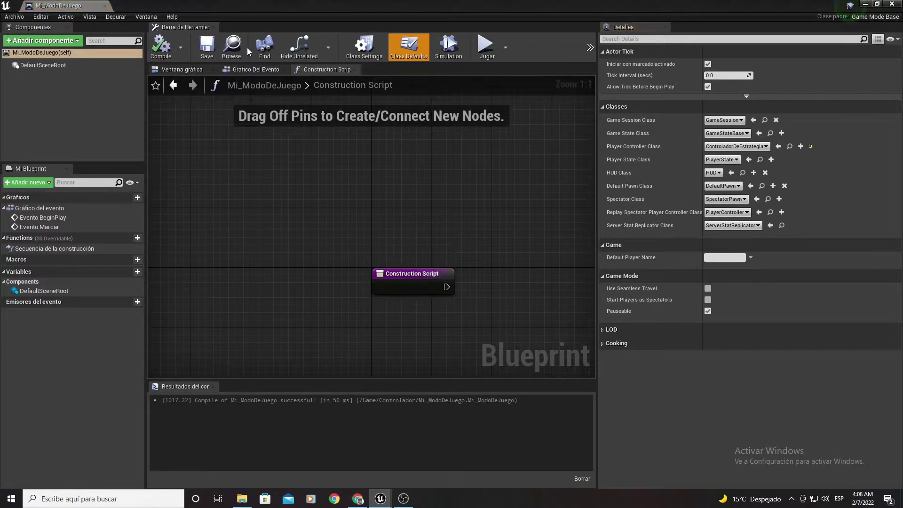
pyautogui.click(865, 4)
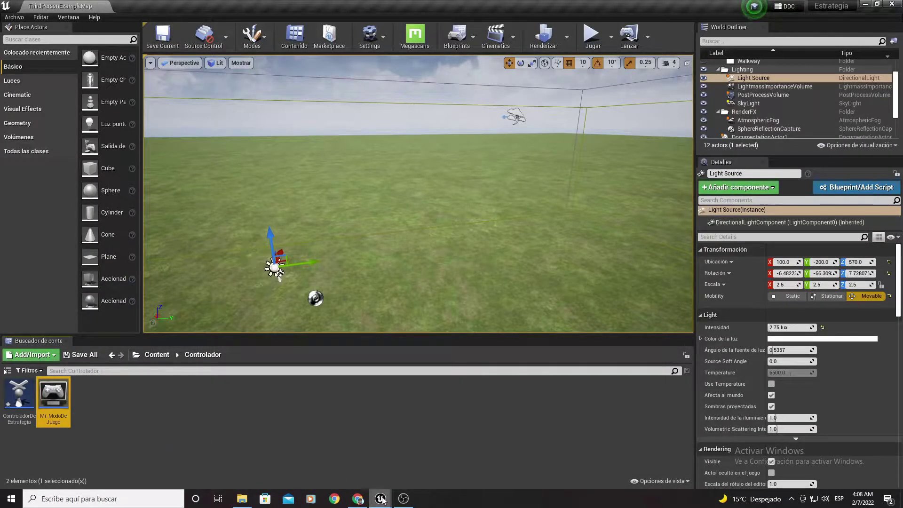
# Step: Set the Maps & Modes Default GameMode to Mi_ModoDeJuego and close Project Settings
pyautogui.moveTo(380, 499)
pyautogui.click(417, 457)
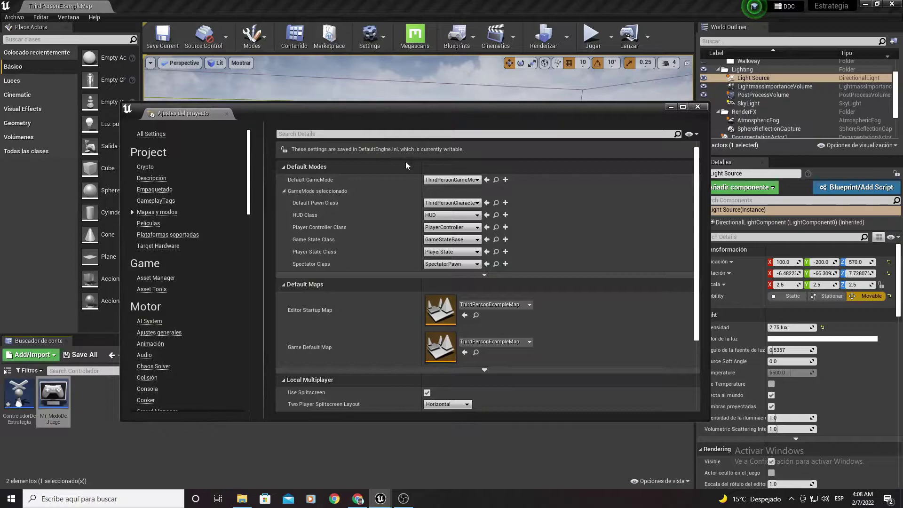
pyautogui.click(440, 180)
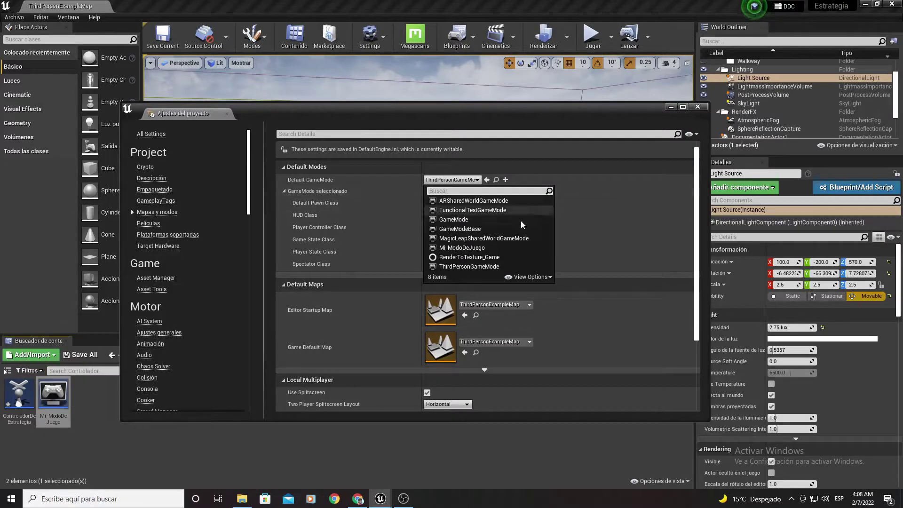
pyautogui.click(458, 249)
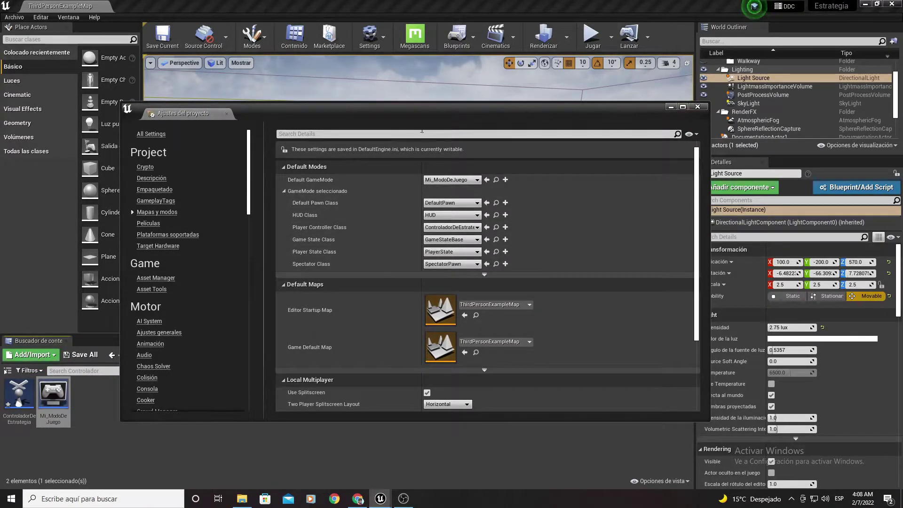
pyautogui.click(692, 108)
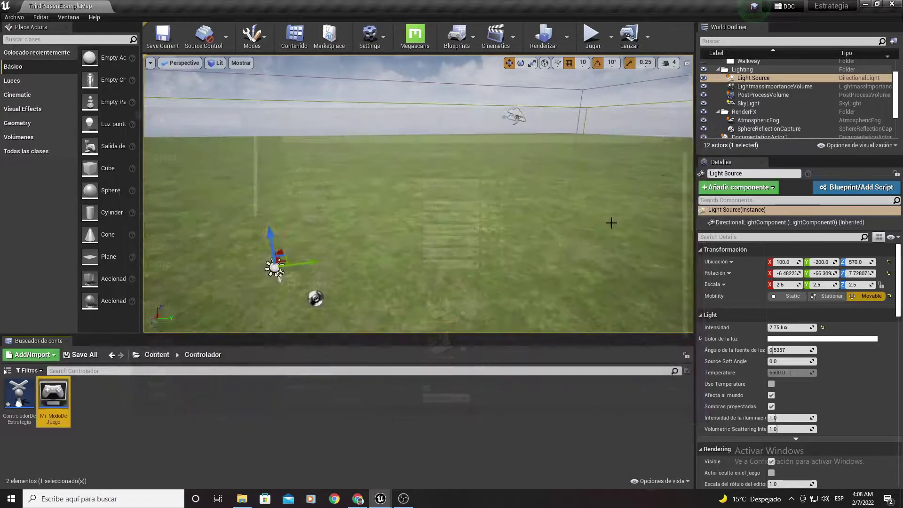
pyautogui.click(87, 419)
# Step: Rename the ControladorDeEstrategia Blueprint to ControladorDeMiJuego
pyautogui.click(24, 419)
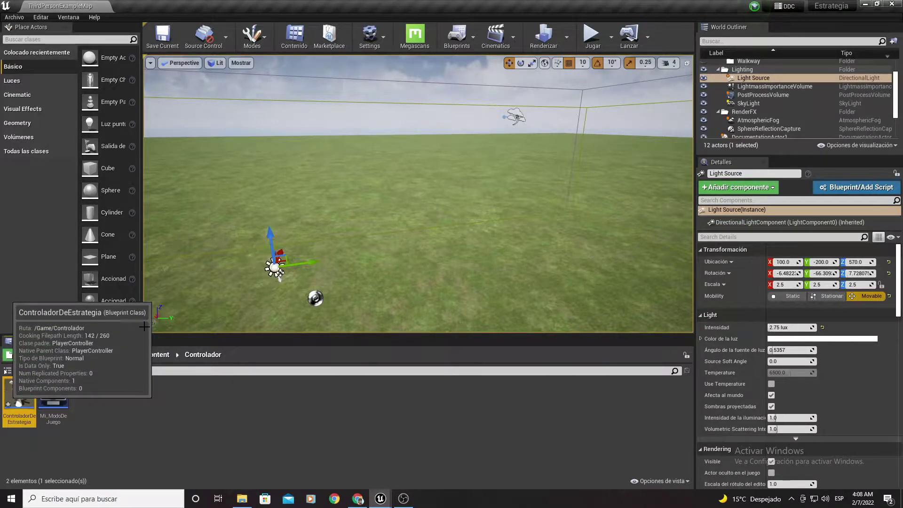
pyautogui.rightClick(19, 393)
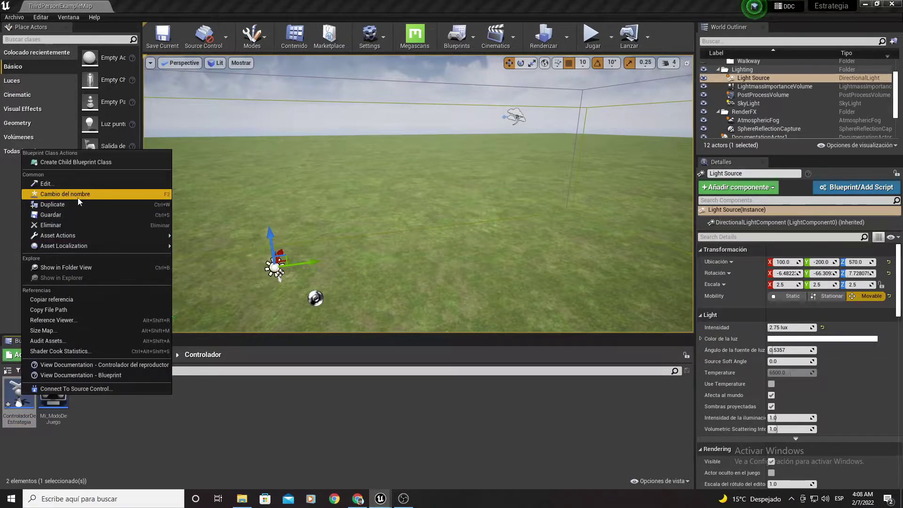
pyautogui.click(151, 195)
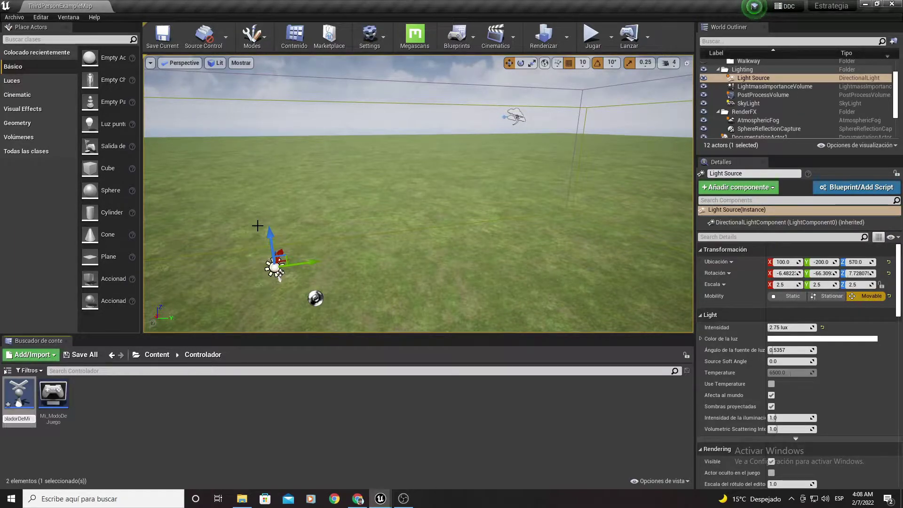
pyautogui.press('Return')
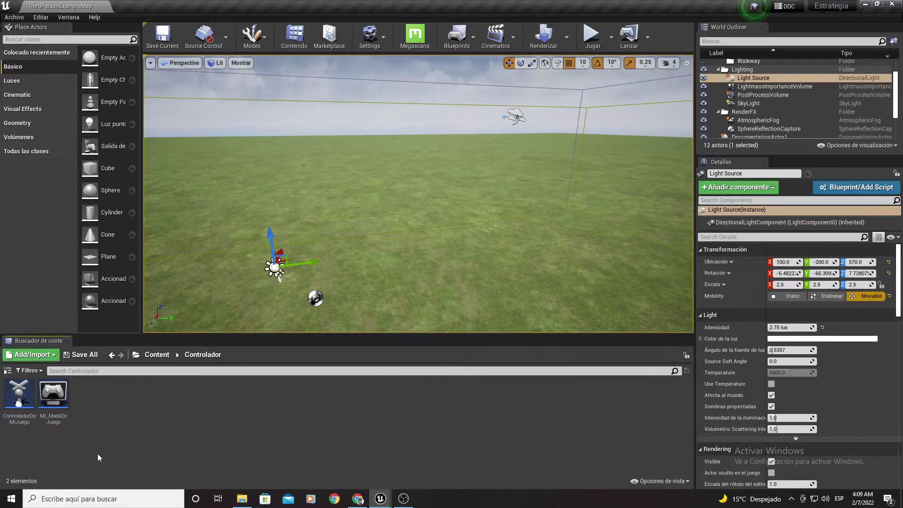
# Step: Delete the unused Evento Marcar node and tidy the event graph tabs and BeginPlay node
pyautogui.doubleClick(18, 403)
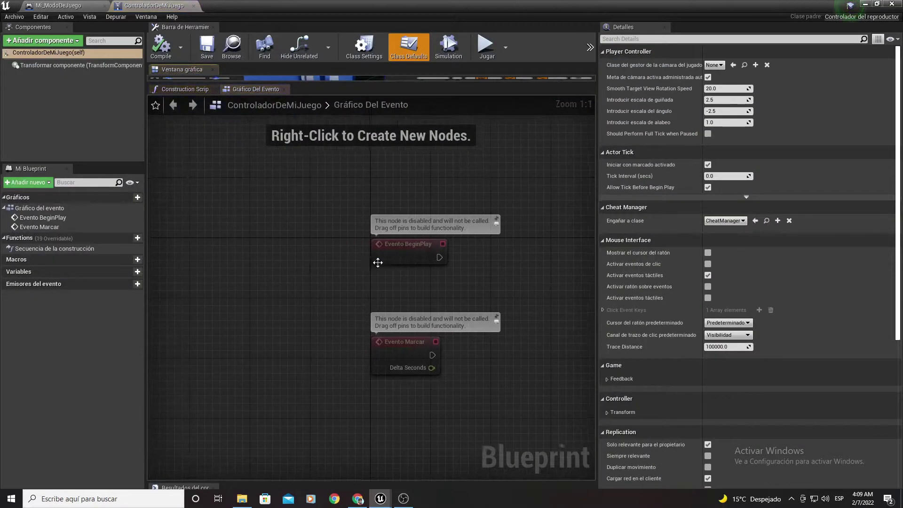
pyautogui.click(413, 365)
pyautogui.press('Delete')
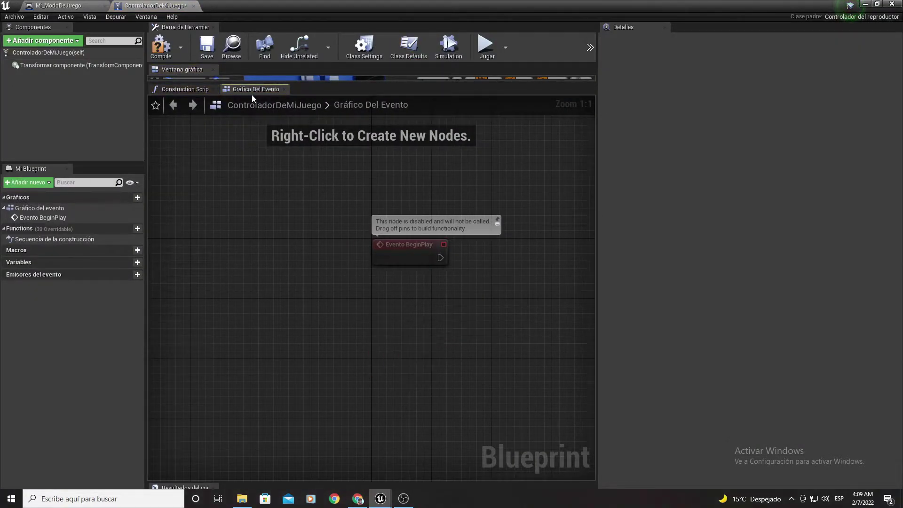
pyautogui.moveTo(254, 89)
pyautogui.mouseDown()
pyautogui.moveTo(219, 80)
pyautogui.moveTo(343, 71)
pyautogui.mouseUp()
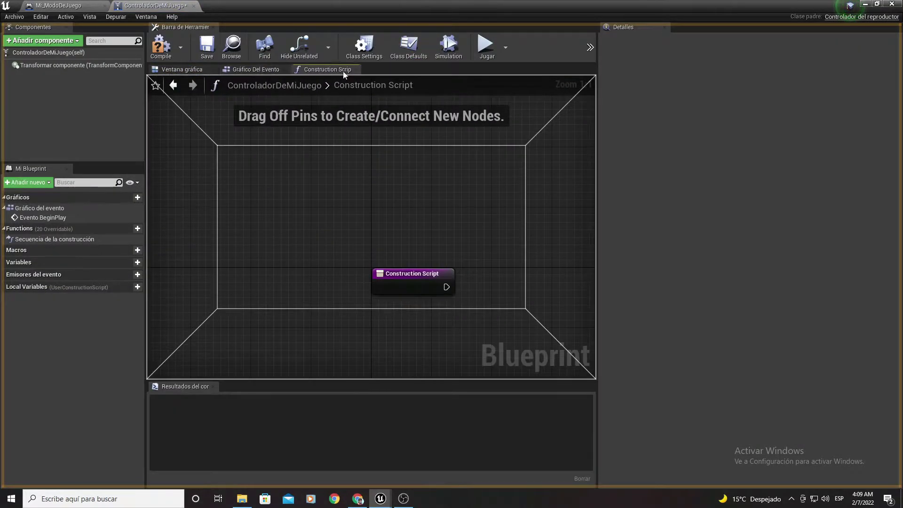
pyautogui.click(186, 69)
pyautogui.click(247, 70)
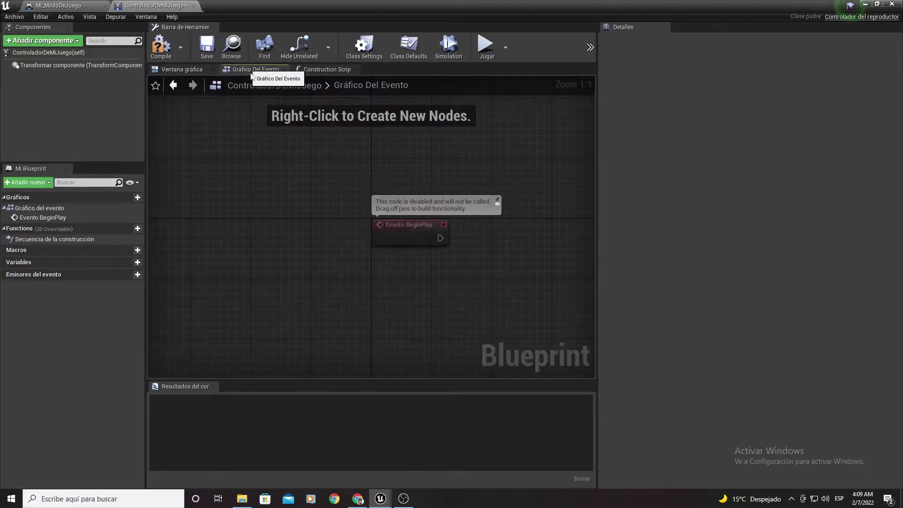
pyautogui.moveTo(436, 229)
pyautogui.mouseDown()
pyautogui.moveTo(280, 229)
pyautogui.moveTo(351, 244)
pyautogui.mouseUp()
# Step: Add a Set Input Mode Game And UI node after Event BeginPlay
pyautogui.write('se')
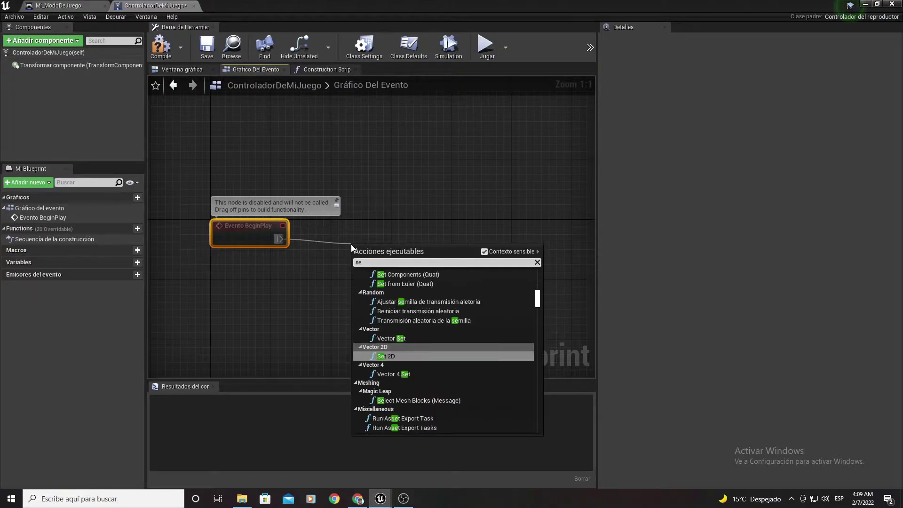
pyautogui.write('tgame')
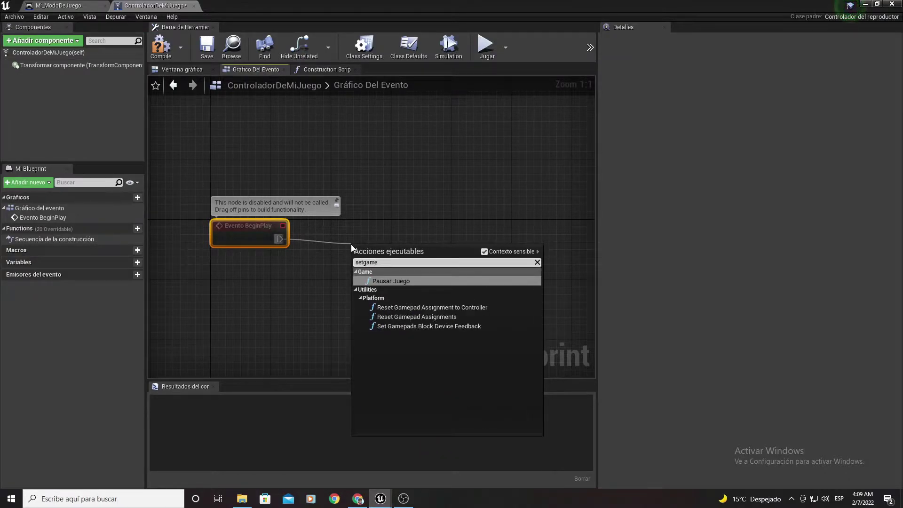
pyautogui.press('BackSpace')
pyautogui.press('BackSpace')
pyautogui.press('BackSpace')
pyautogui.press('BackSpace')
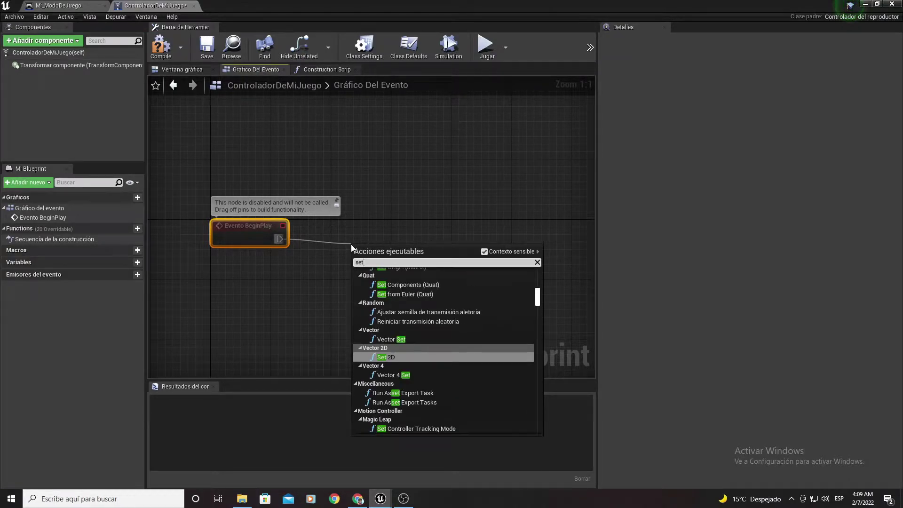
pyautogui.press('BackSpace')
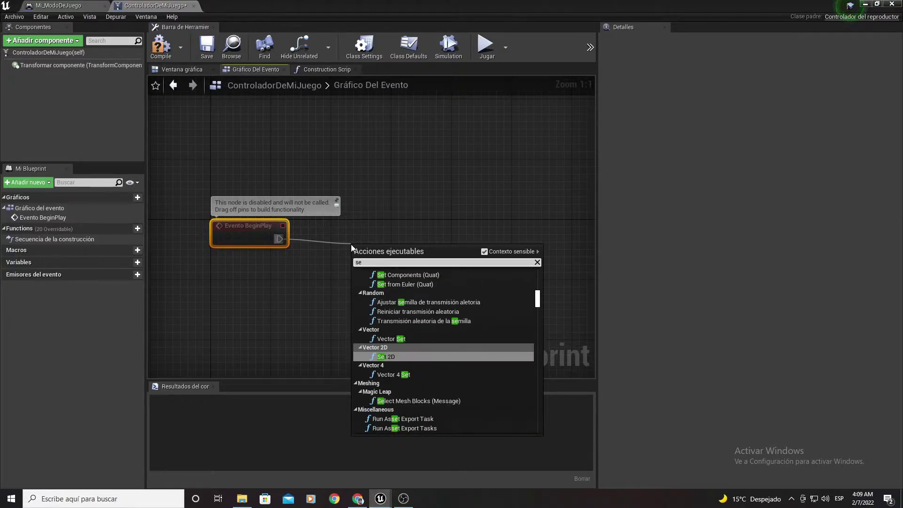
pyautogui.press('BackSpace')
pyautogui.press('BackSpace')
pyautogui.write('seti')
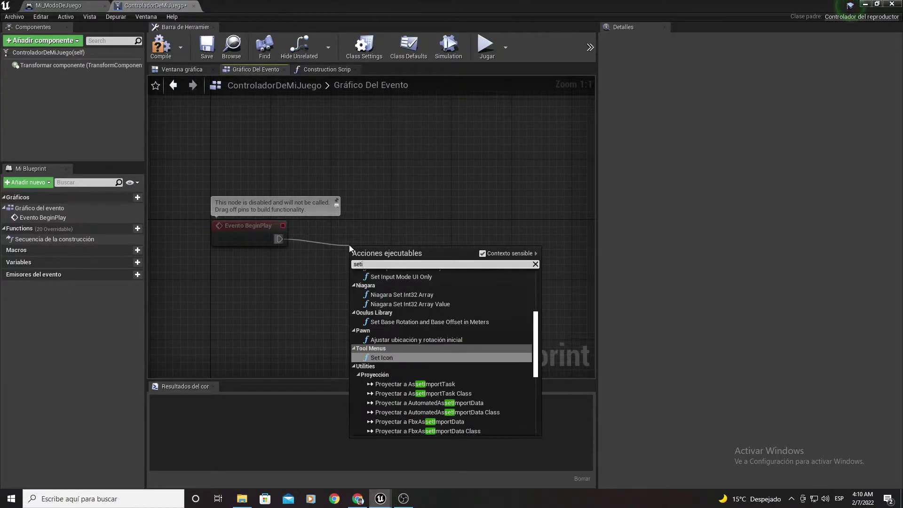
pyautogui.write('n')
pyautogui.press('Up')
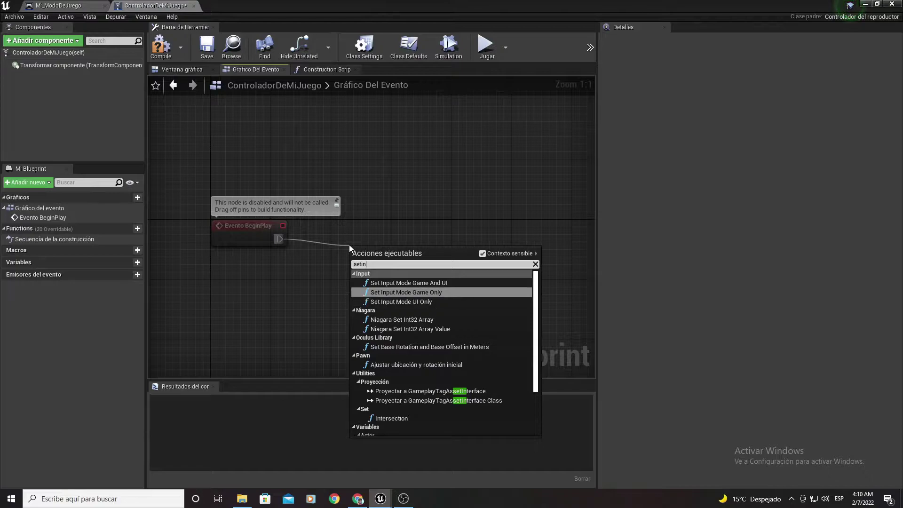
pyautogui.press('Up')
pyautogui.press('Return')
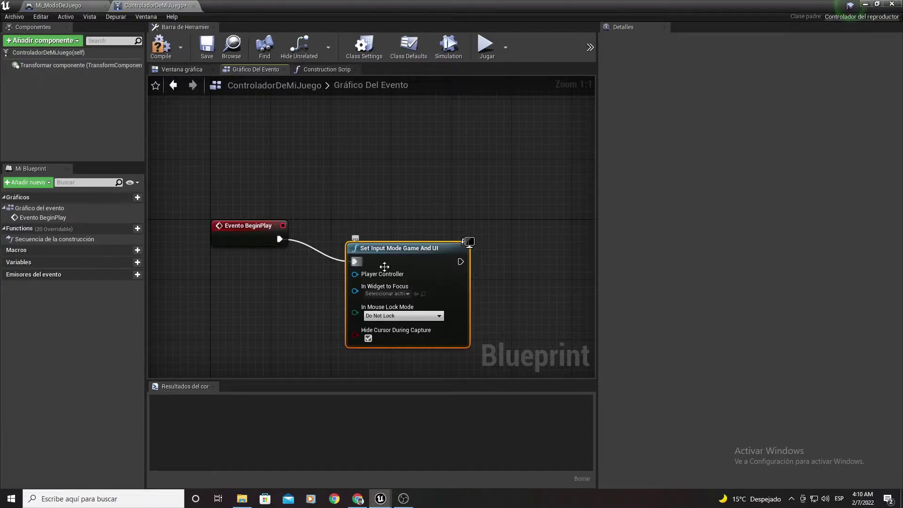
pyautogui.moveTo(382, 266)
pyautogui.mouseDown()
pyautogui.moveTo(398, 244)
pyautogui.moveTo(438, 255)
pyautogui.moveTo(429, 230)
pyautogui.mouseUp()
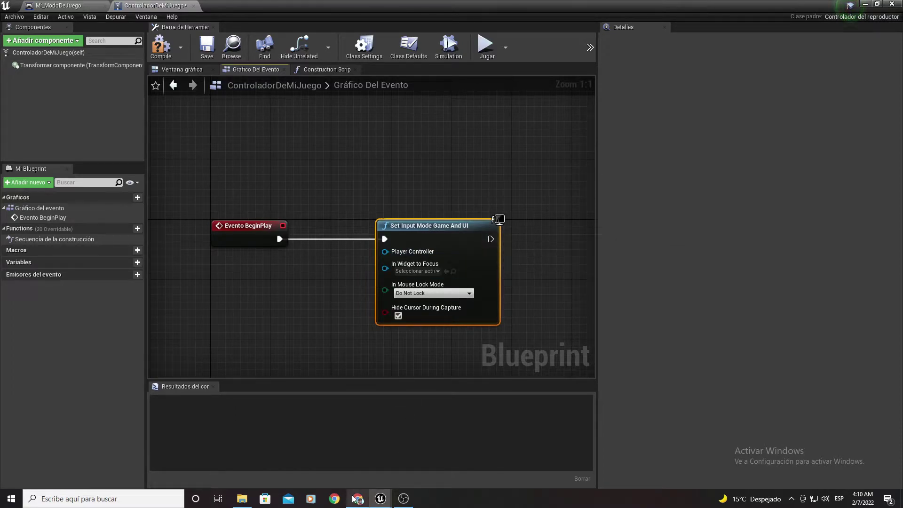
# Step: Plug a Self node into Player Controller and set the mouse lock mode to Lock Always
pyautogui.moveTo(385, 252); pyautogui.dragTo(296, 268)
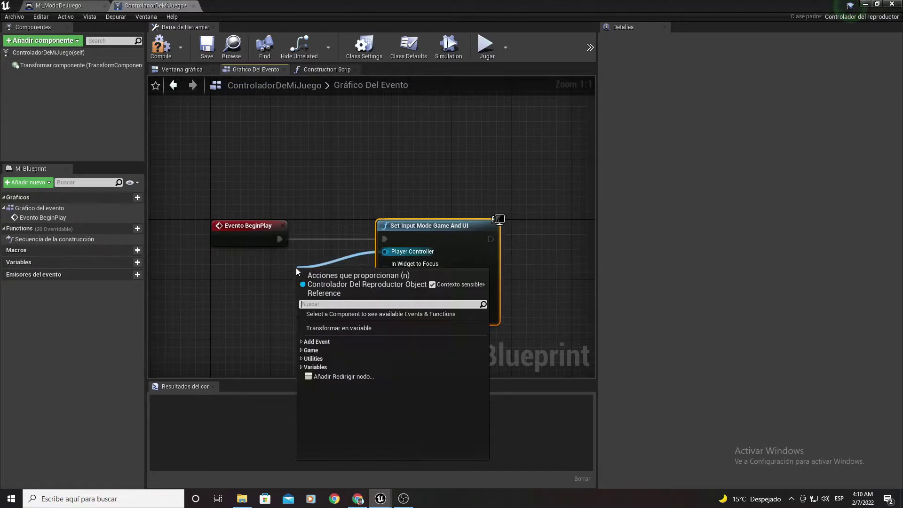
pyautogui.write('self')
pyautogui.press('Return')
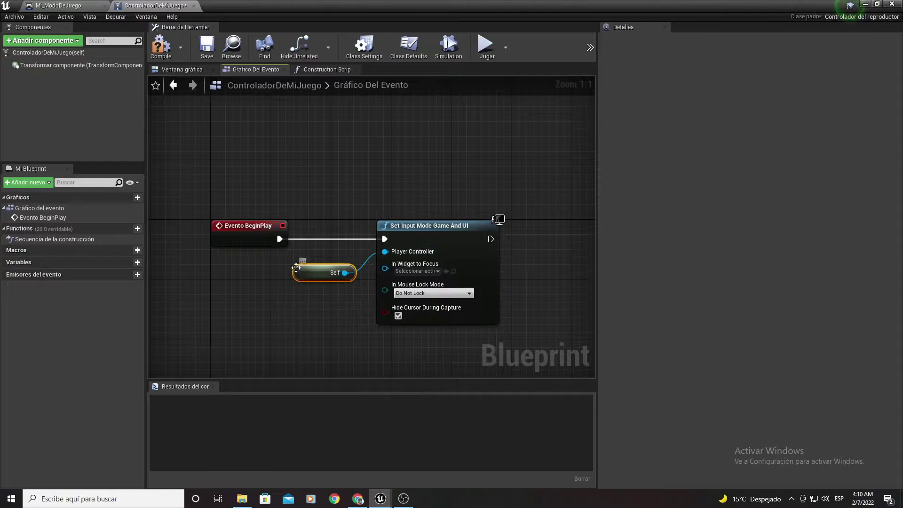
pyautogui.moveTo(295, 267); pyautogui.dragTo(227, 260)
pyautogui.moveTo(454, 197)
pyautogui.mouseDown(button='right')
pyautogui.moveTo(412, 176)
pyautogui.moveTo(381, 123)
pyautogui.mouseUp(button='right')
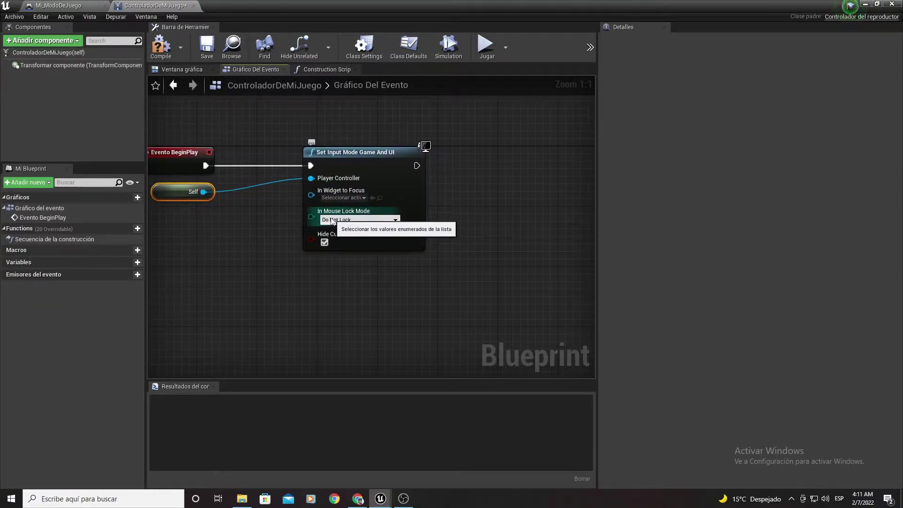
pyautogui.click(368, 223)
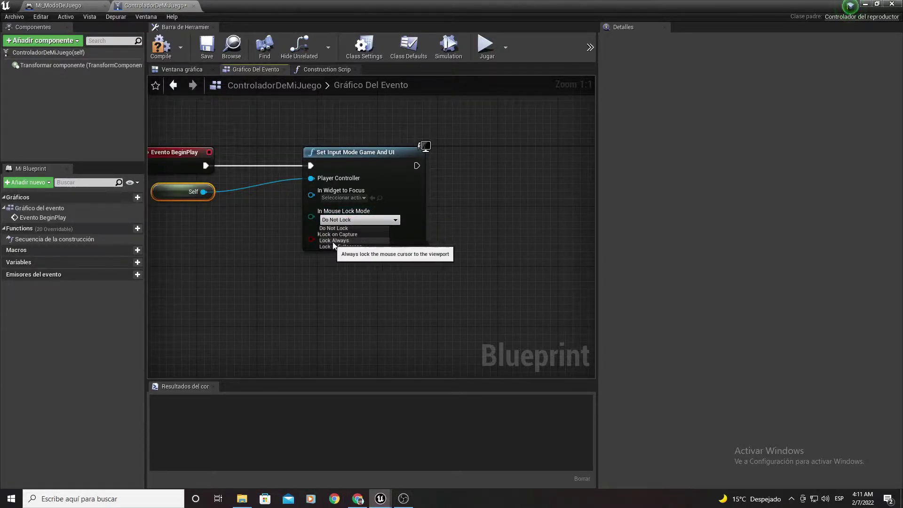
pyautogui.click(333, 241)
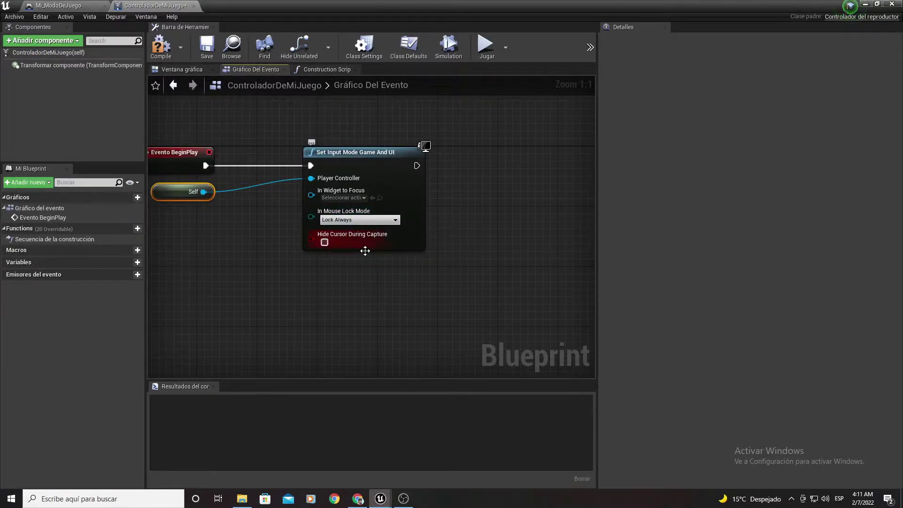
pyautogui.click(486, 194)
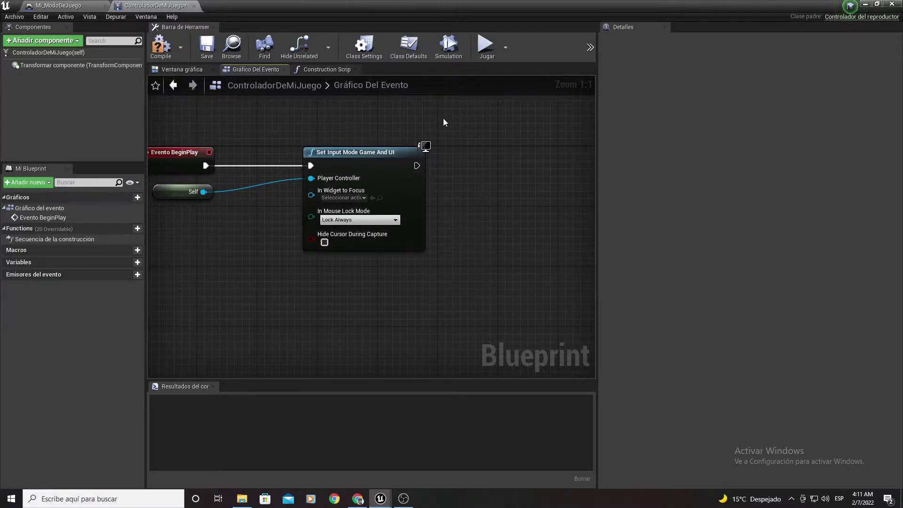
pyautogui.click(398, 147)
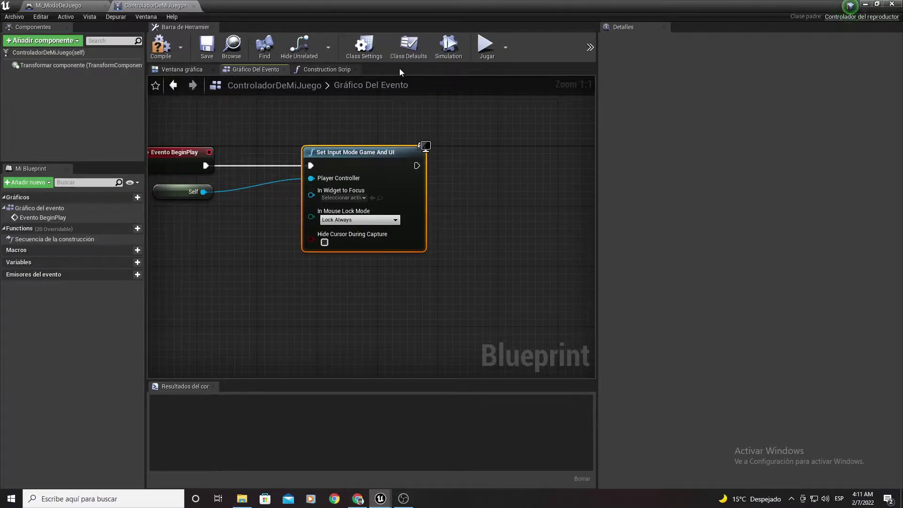
# Step: In Class Defaults, tick Mostrar el cursor del ratón and Activar eventos de clic, and compile
pyautogui.click(409, 47)
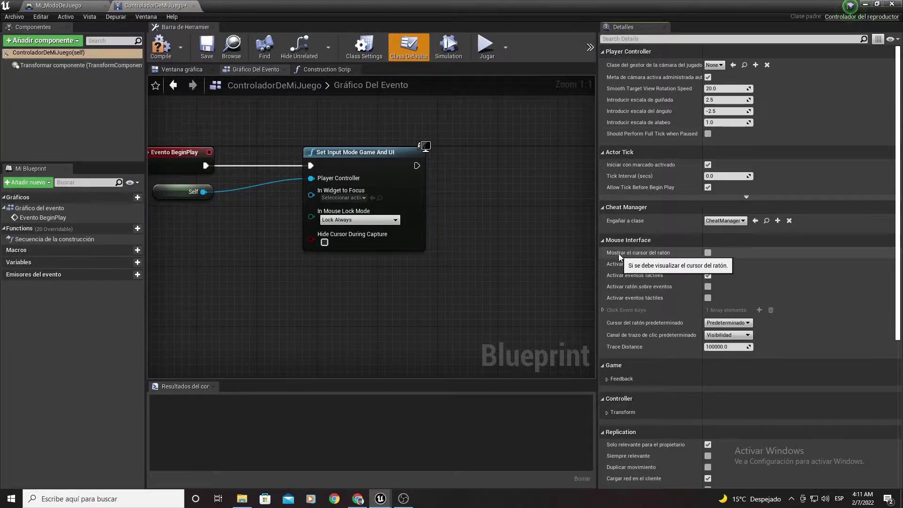
pyautogui.click(708, 254)
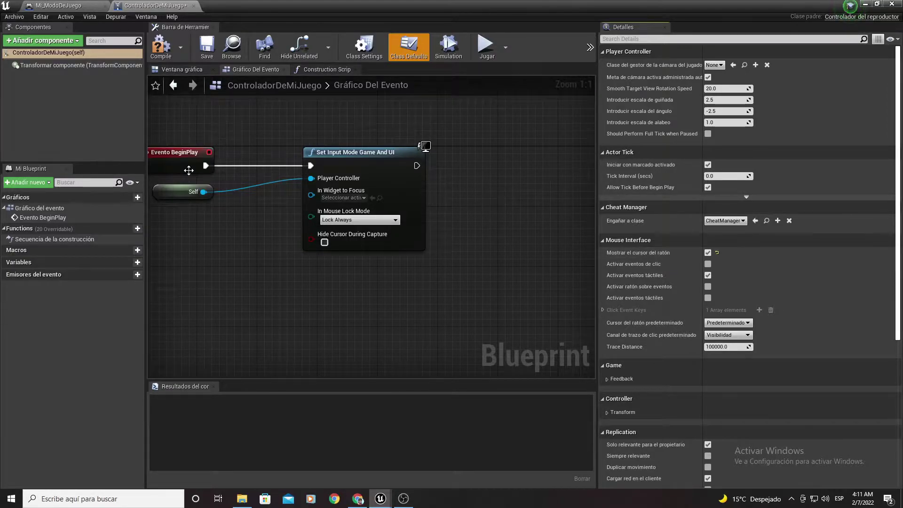
pyautogui.click(160, 46)
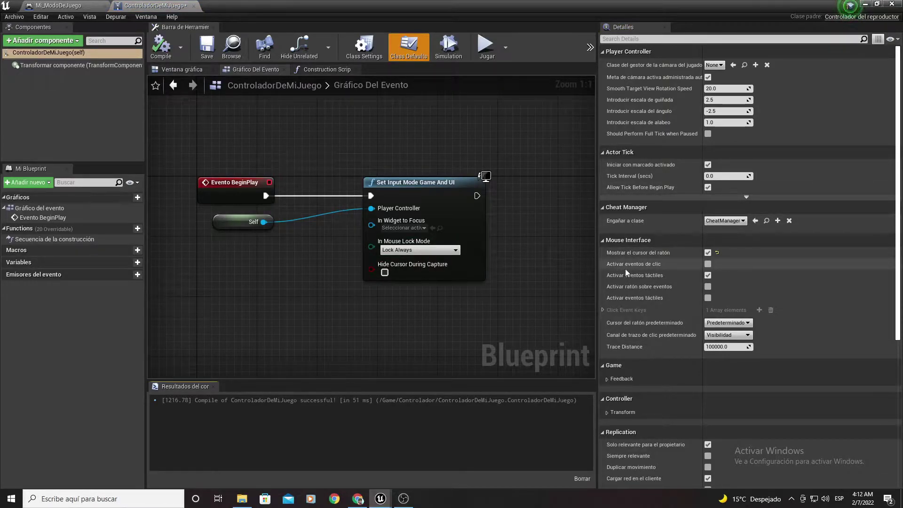
pyautogui.click(707, 264)
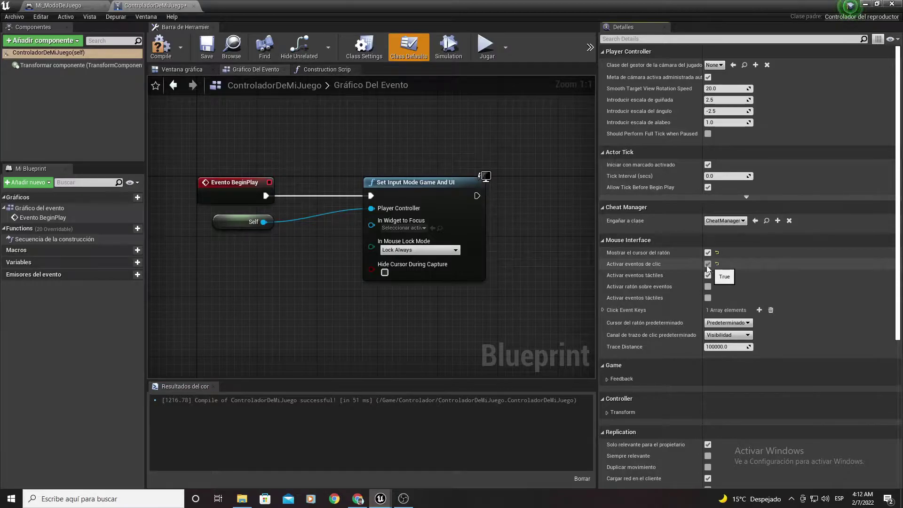
pyautogui.moveTo(489, 278); pyautogui.dragTo(421, 298, button='right')
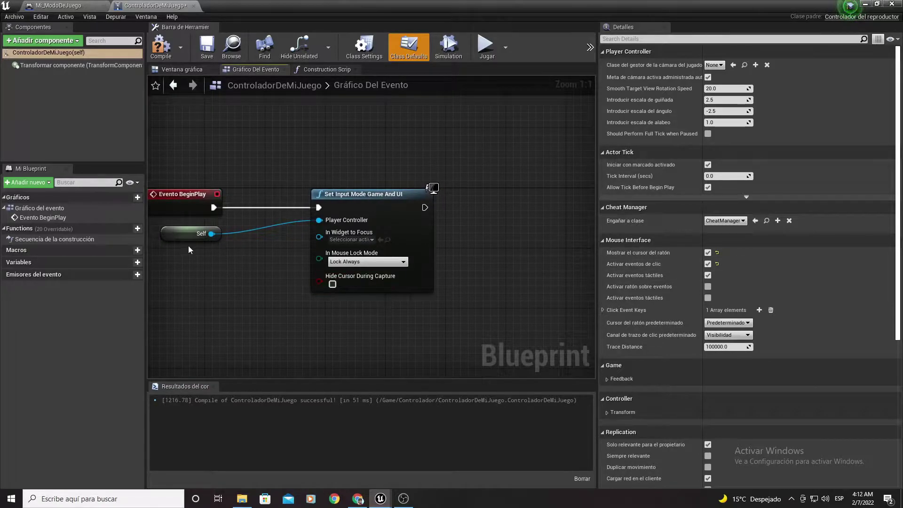
pyautogui.moveTo(178, 232); pyautogui.dragTo(222, 234)
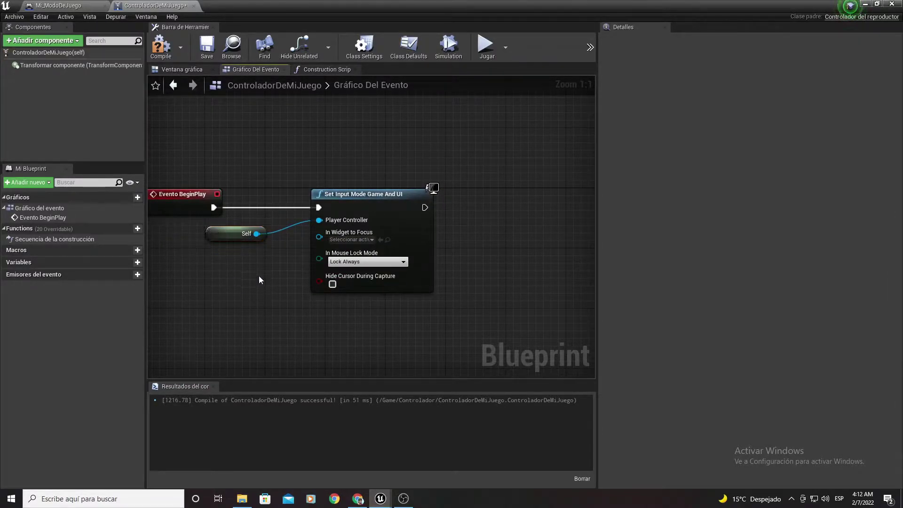
# Step: Recompile ControladorDeMiJuego and minimize its Blueprint editor
pyautogui.click(152, 59)
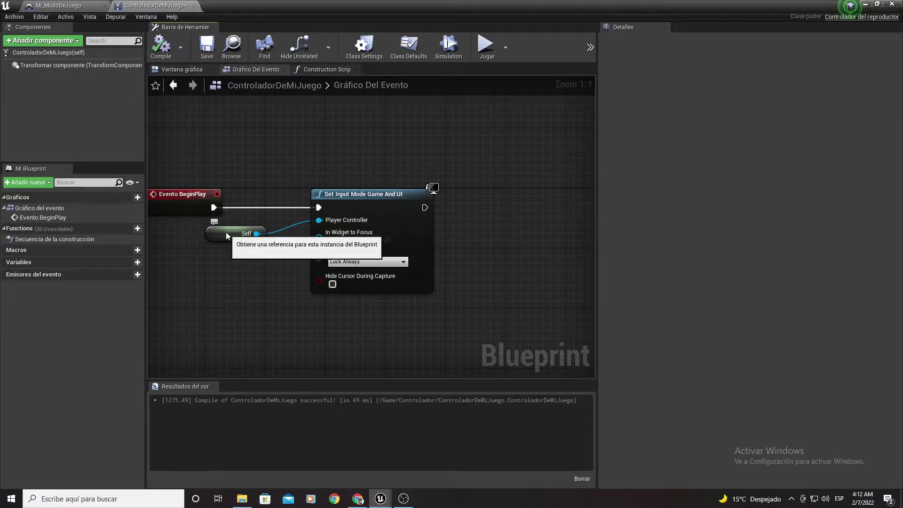
pyautogui.click(227, 236)
pyautogui.click(866, 4)
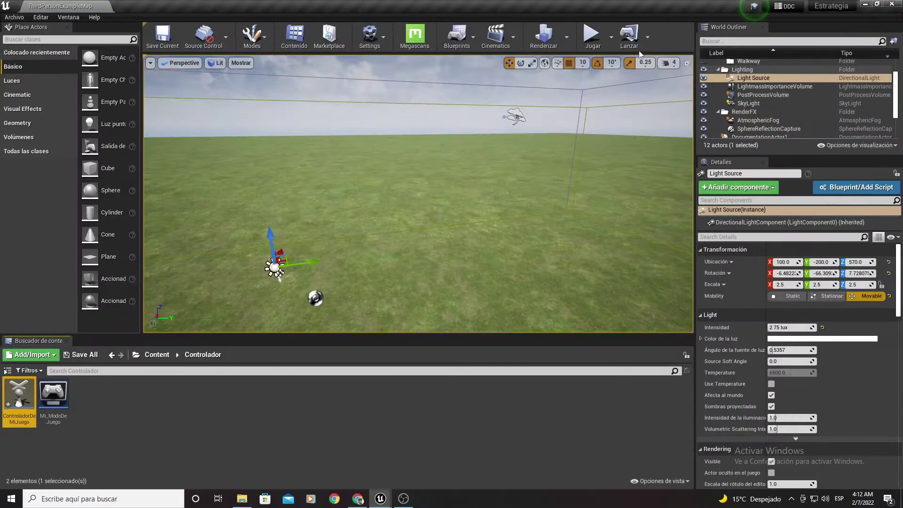
# Step: Play the level, run the character around with WASD, then stop with Esc
pyautogui.click(594, 35)
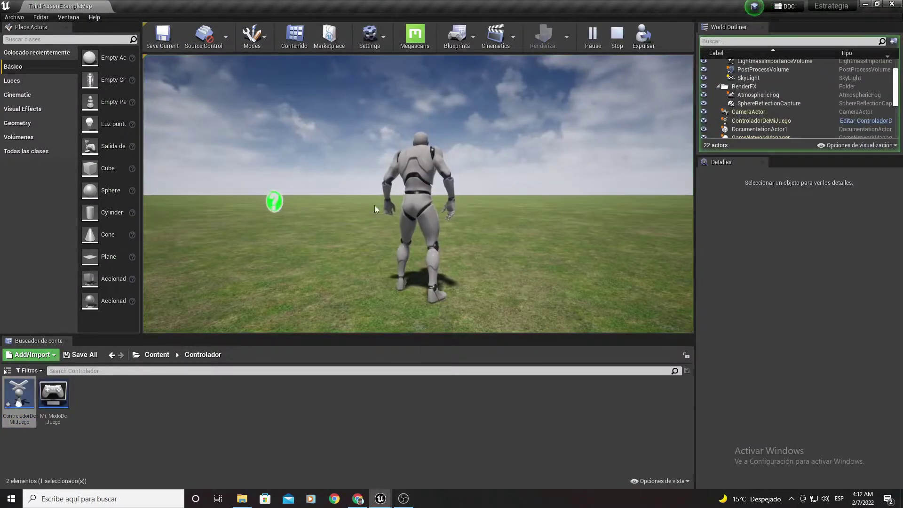
pyautogui.click(400, 223)
pyautogui.press('d')
pyautogui.press('s')
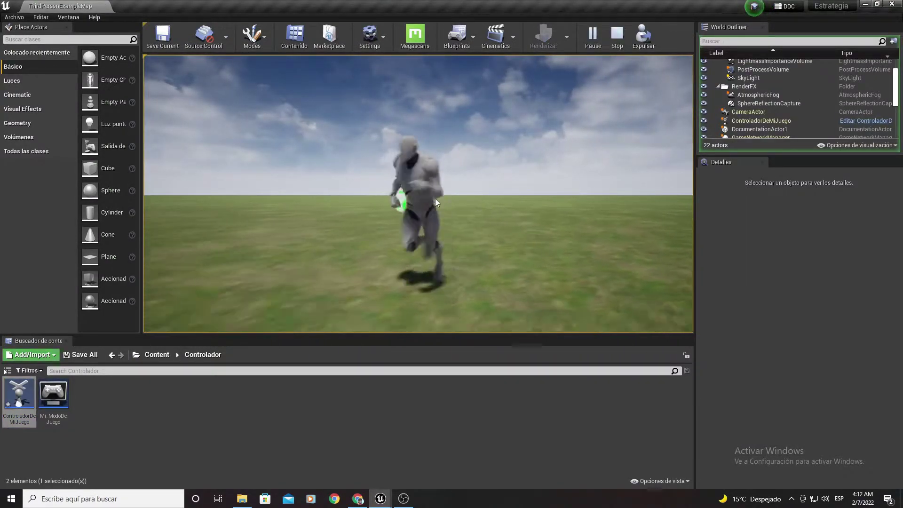
pyautogui.press('w')
pyautogui.press('a')
pyautogui.press('w')
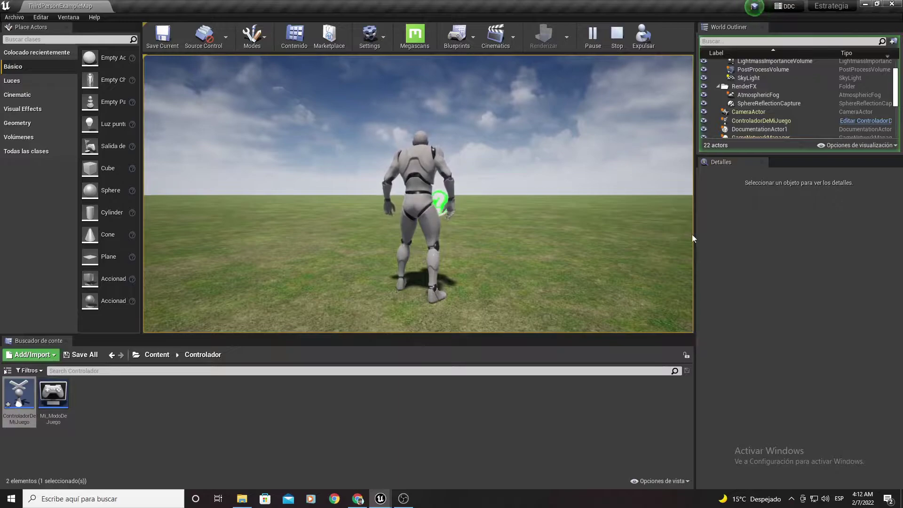
pyautogui.press('Escape')
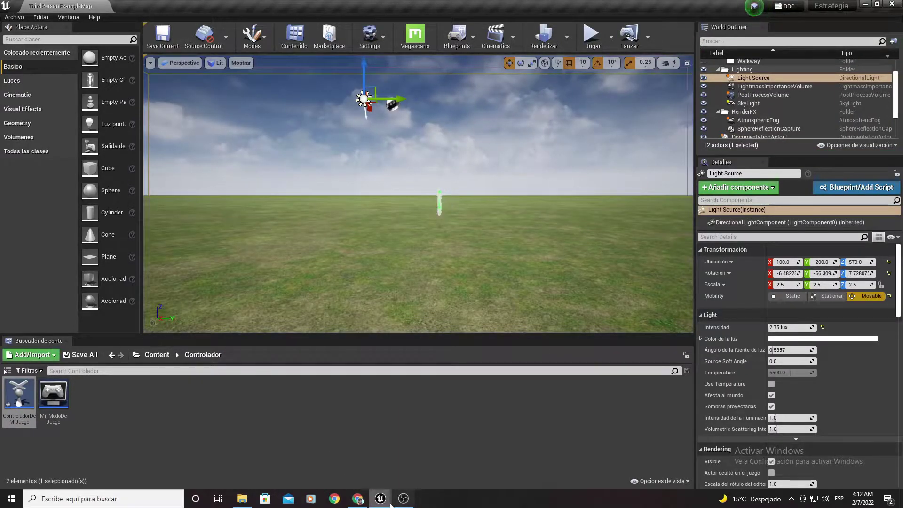
# Step: Restore the ControladorDeMiJuego editor and check that mouse lock is still Lock Always
pyautogui.moveTo(380, 499)
pyautogui.click(419, 468)
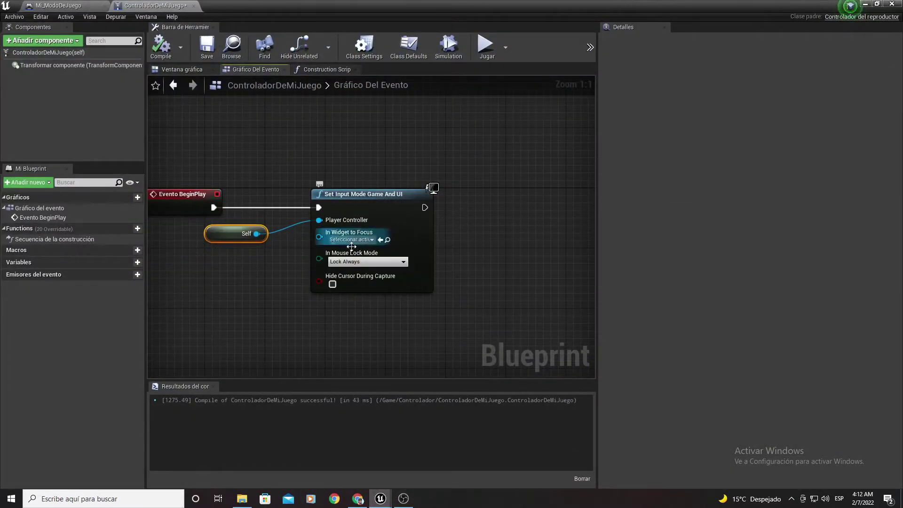
pyautogui.click(366, 262)
pyautogui.click(340, 283)
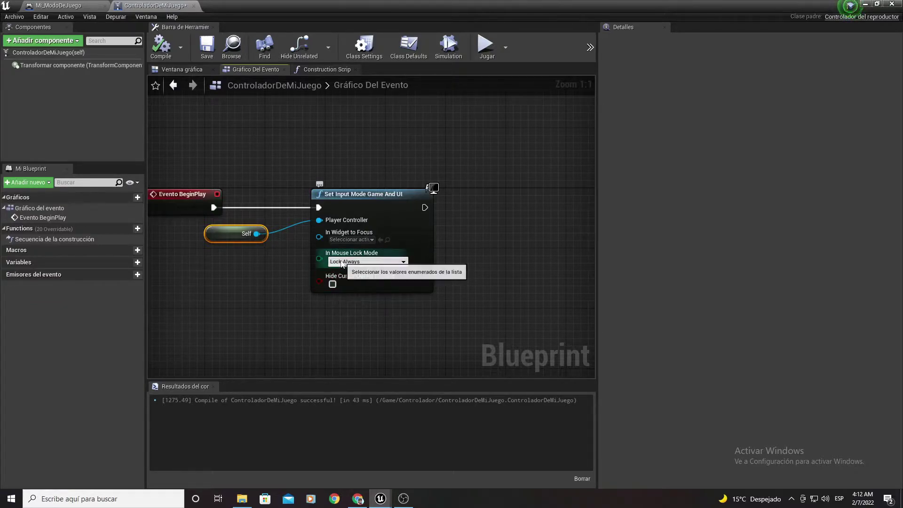
# Step: Minimize the editor and run a second play test of the level
pyautogui.click(870, 4)
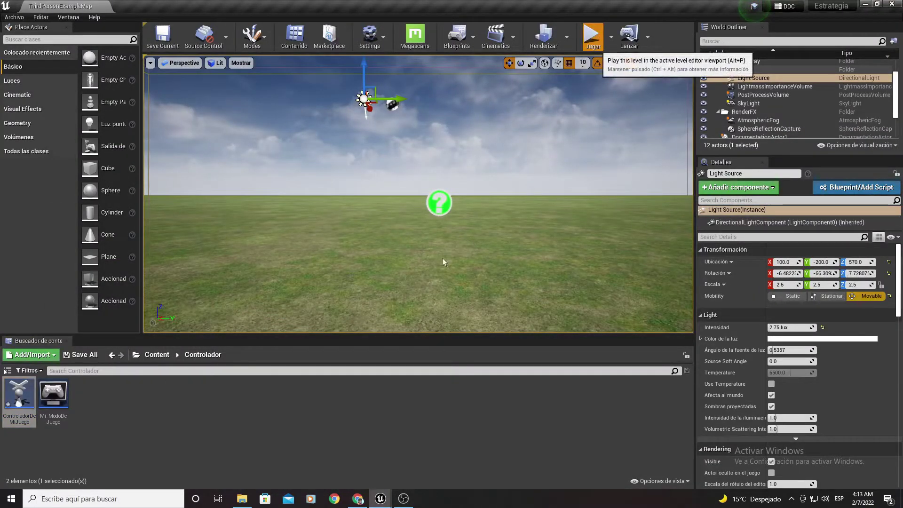
pyautogui.click(591, 35)
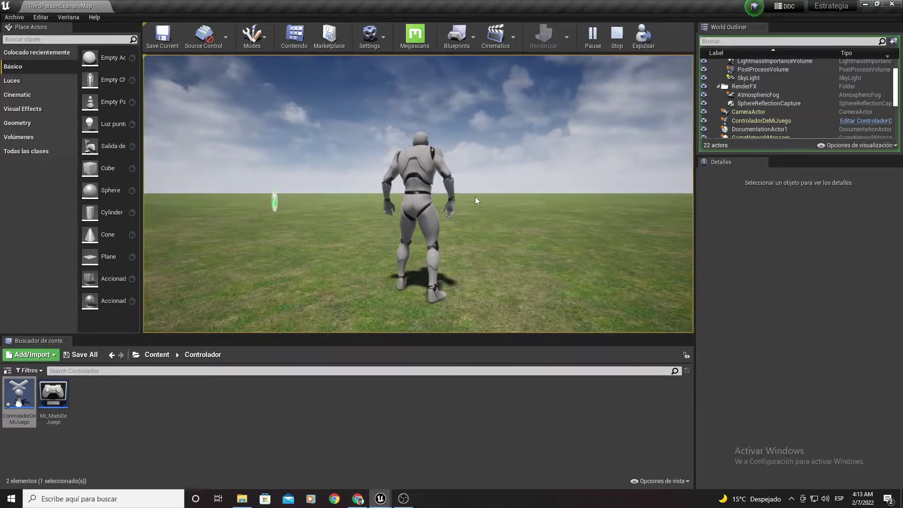
pyautogui.click(616, 35)
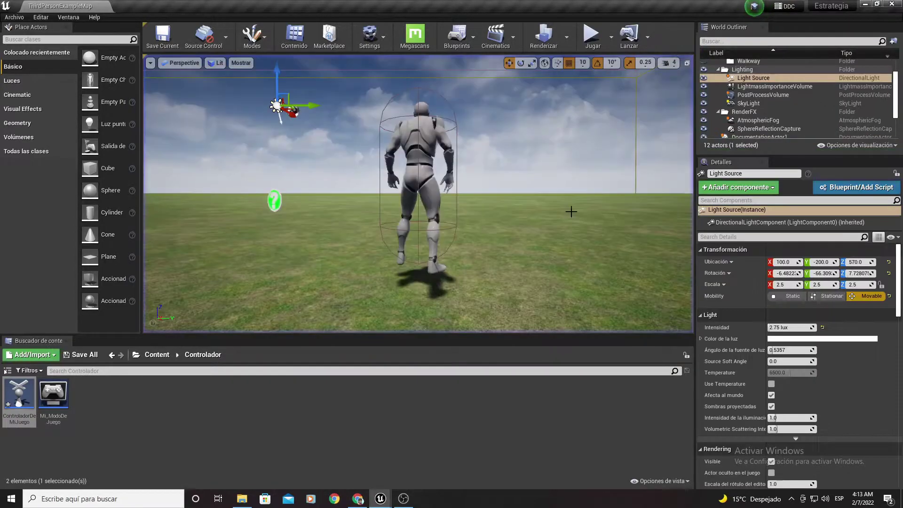
# Step: Bring ControladorDeMiJuego forward and review its Class Defaults
pyautogui.moveTo(380, 499)
pyautogui.click(431, 449)
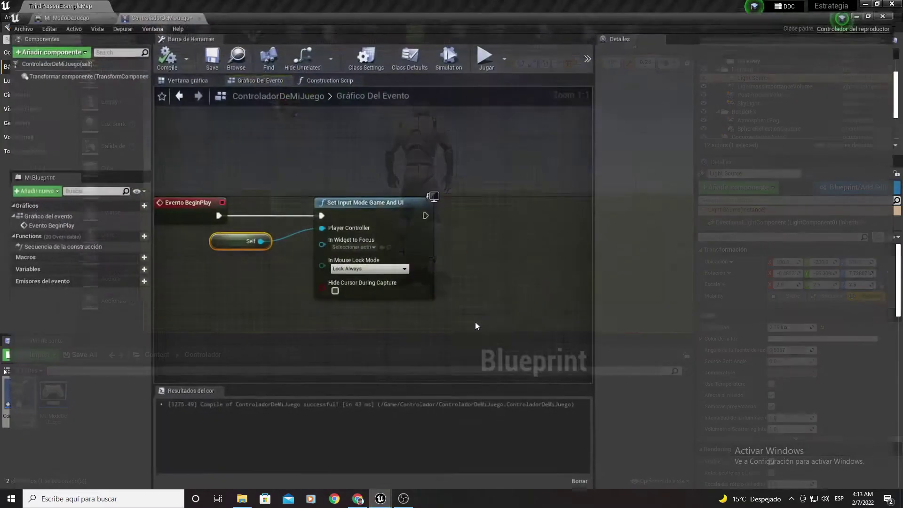
pyautogui.click(417, 44)
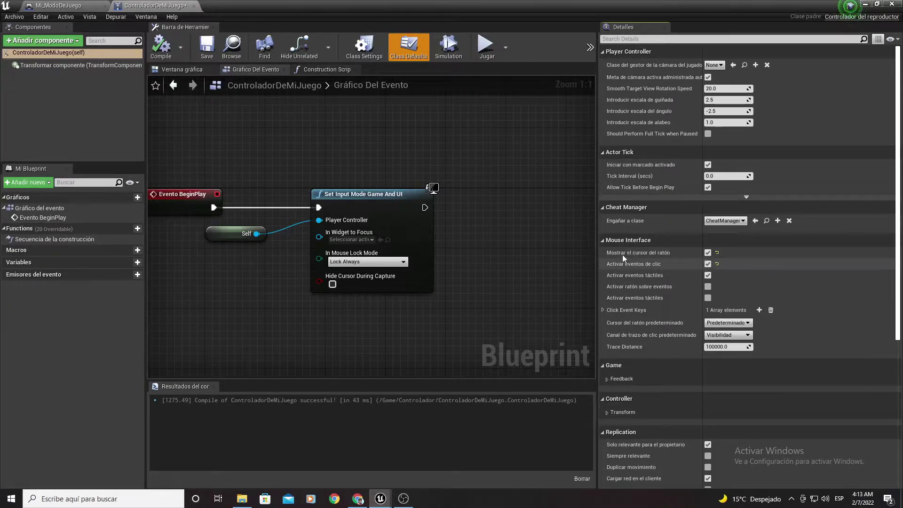
pyautogui.moveTo(471, 282); pyautogui.dragTo(430, 250, button='right')
# Step: Compile ControladorDeMiJuego, then close it and the Mi_ModoDeJuego editor
pyautogui.click(160, 47)
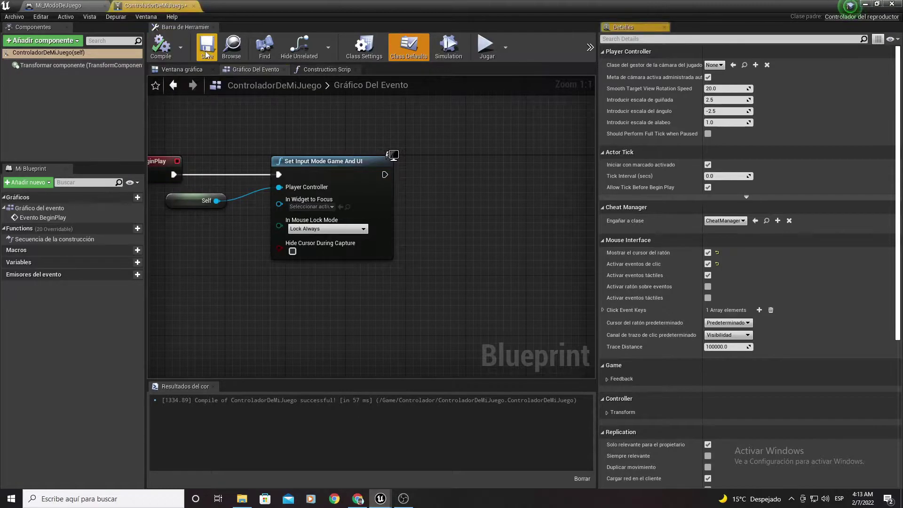
pyautogui.click(194, 5)
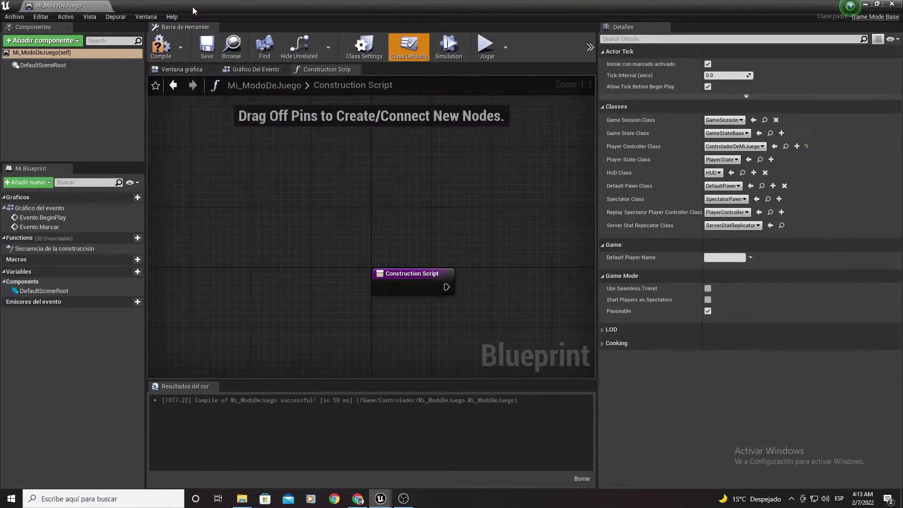
pyautogui.click(105, 6)
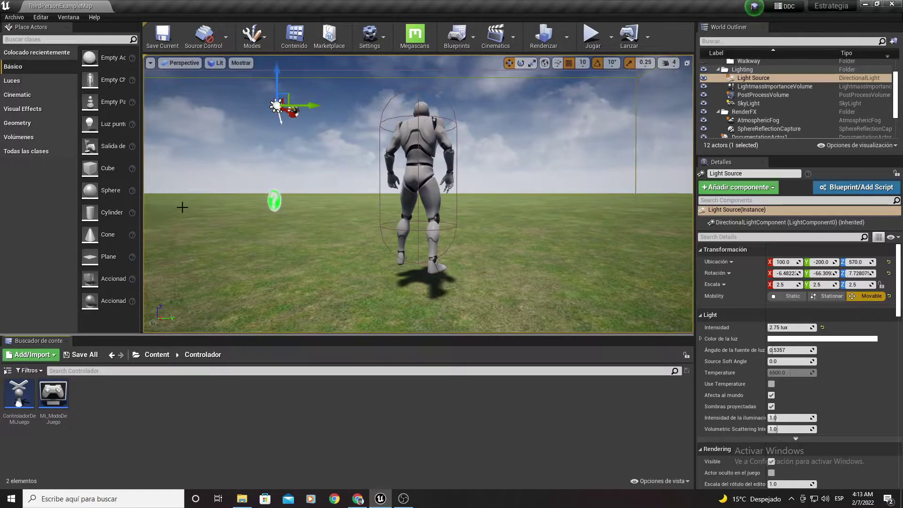
# Step: Create an Actor Blueprint Class named CamaraAerea in the Controlador folder
pyautogui.rightClick(89, 438)
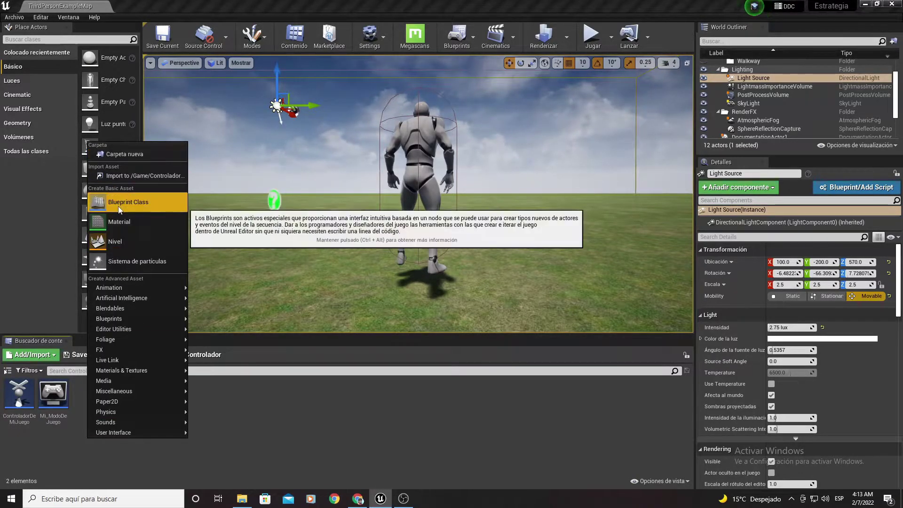
pyautogui.click(186, 199)
pyautogui.click(362, 169)
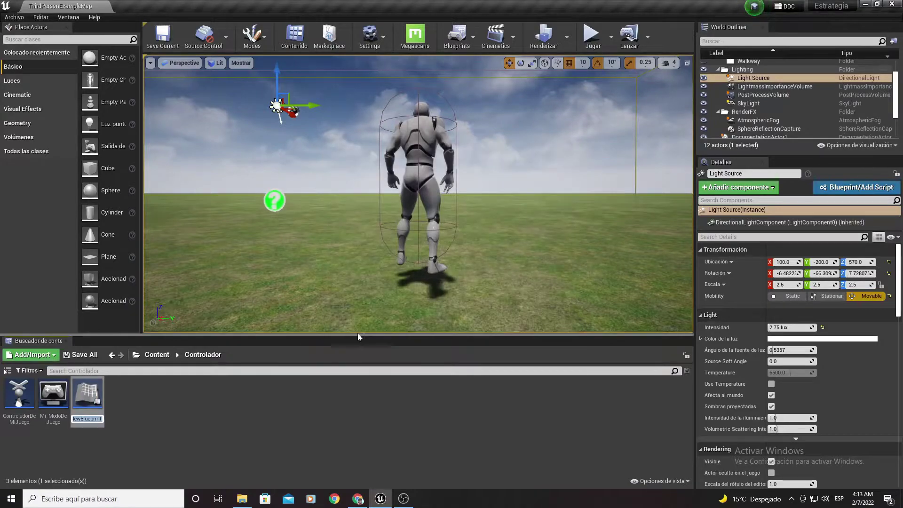
pyautogui.write('Cam')
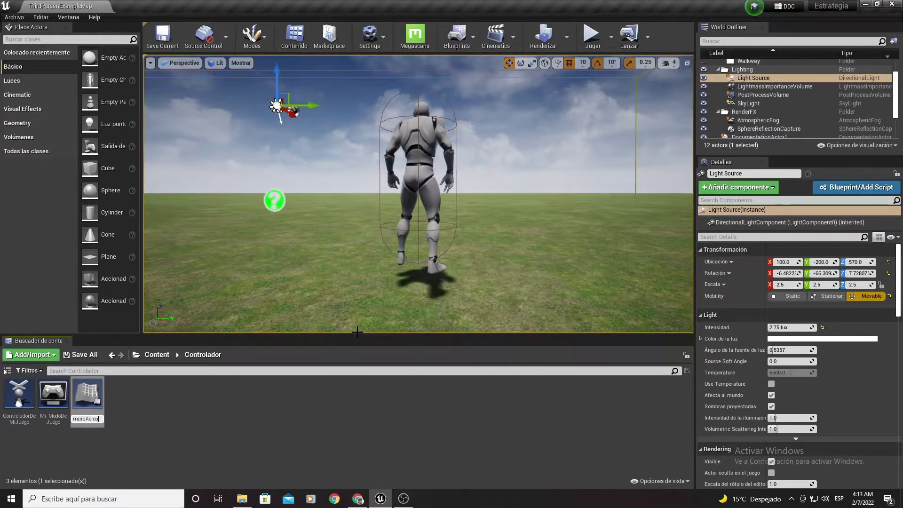
pyautogui.press('Return')
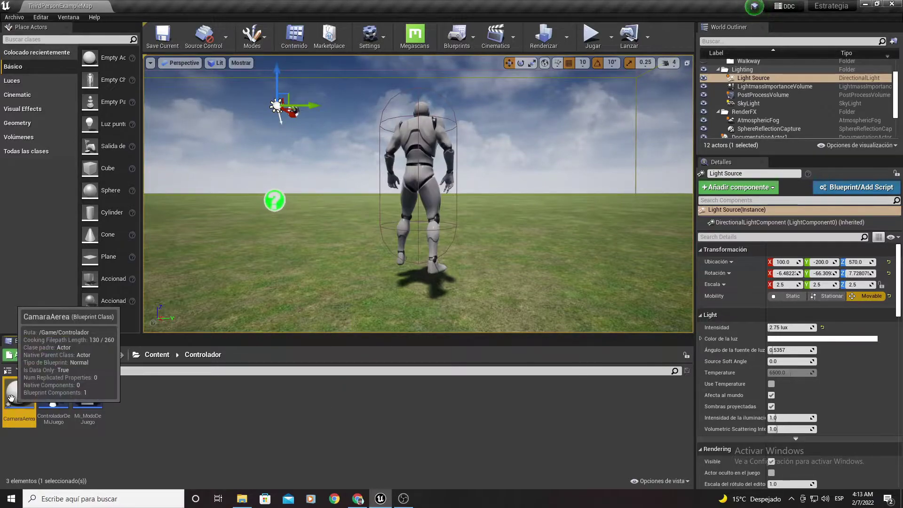
# Step: Open CamaraAerea and delete its three default event nodes
pyautogui.doubleClick(11, 398)
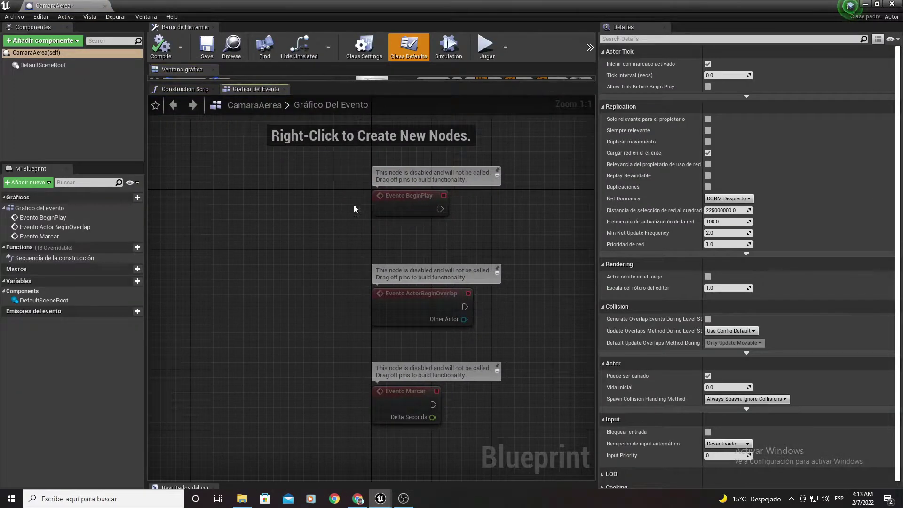
pyautogui.moveTo(353, 205); pyautogui.dragTo(470, 421)
pyautogui.press('Delete')
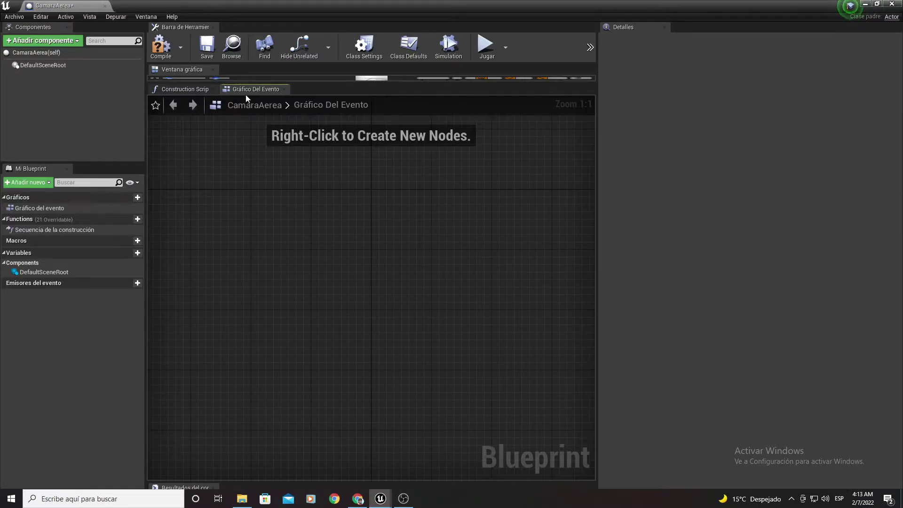
# Step: Add a SpringArm component to CamaraAerea under DefaultSceneRoot
pyautogui.moveTo(245, 92); pyautogui.dragTo(249, 70)
pyautogui.moveTo(181, 88)
pyautogui.mouseDown()
pyautogui.moveTo(350, 80)
pyautogui.moveTo(339, 70)
pyautogui.mouseUp()
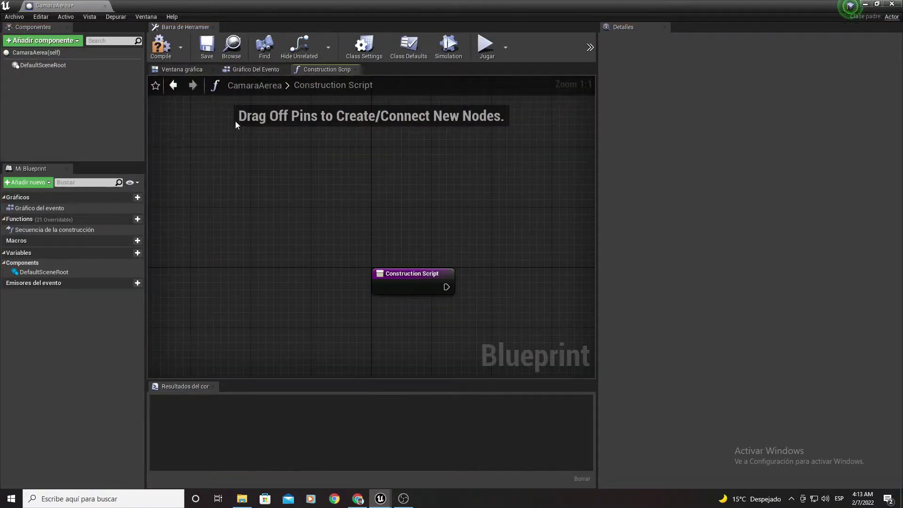
pyautogui.click(52, 42)
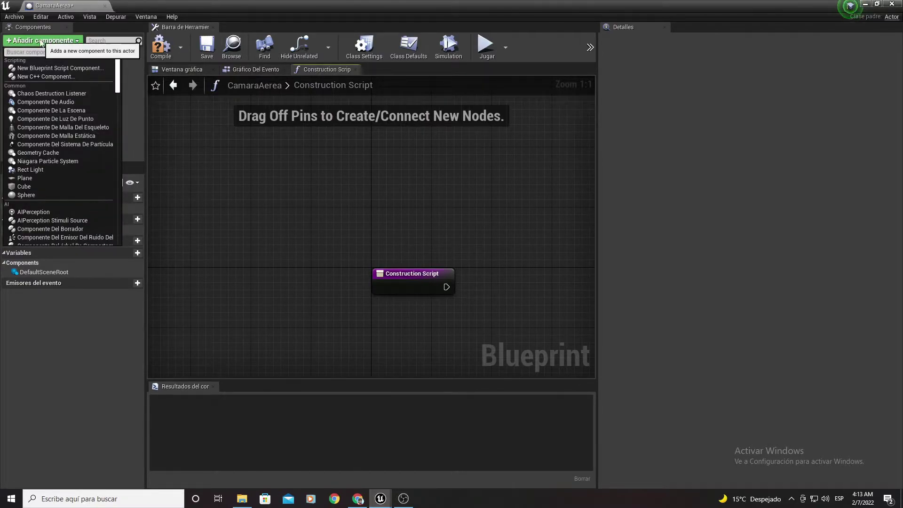
pyautogui.write('sprima')
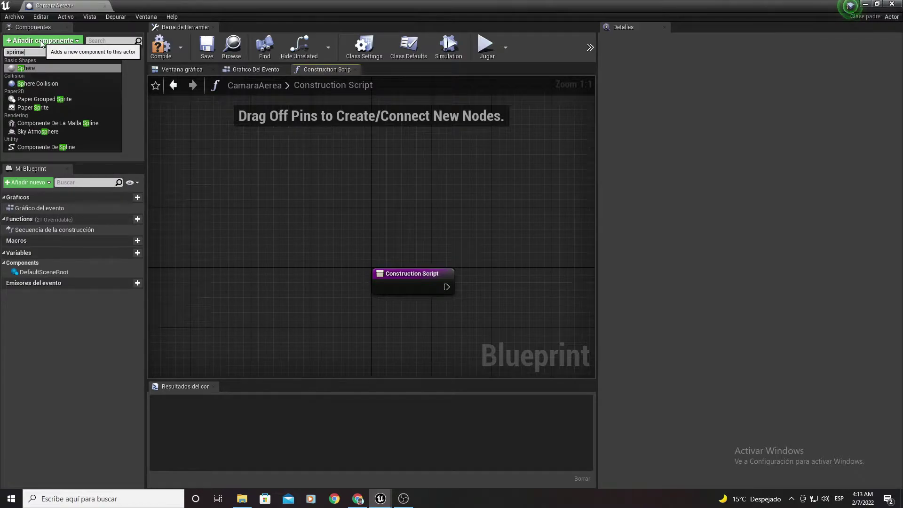
pyautogui.write('r')
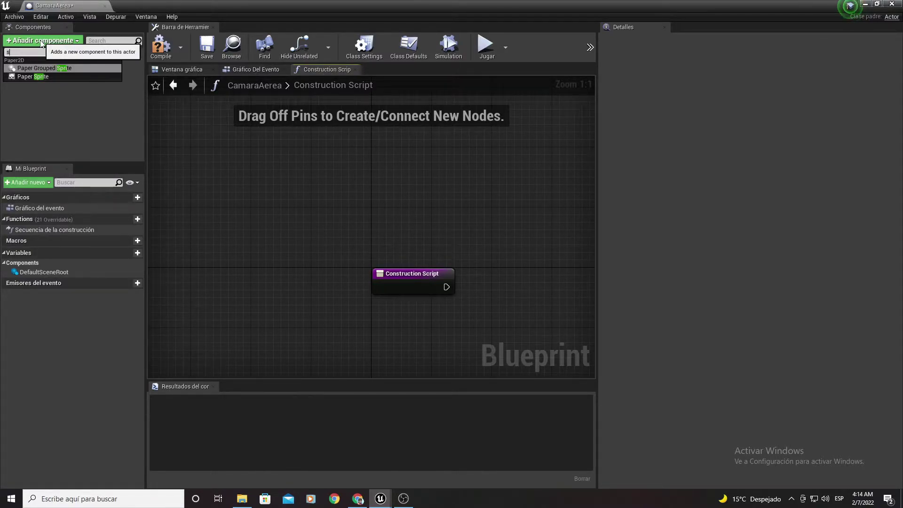
pyautogui.press('BackSpace')
pyautogui.write('rm')
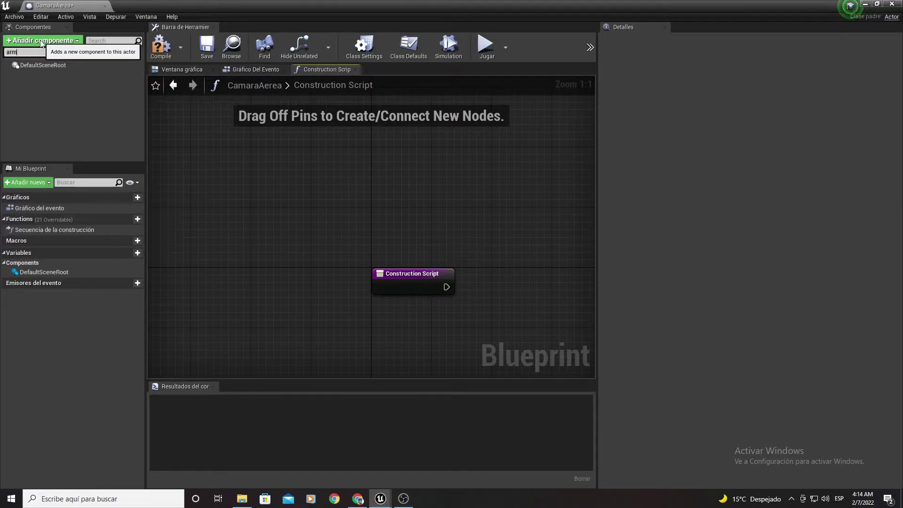
pyautogui.press('BackSpace')
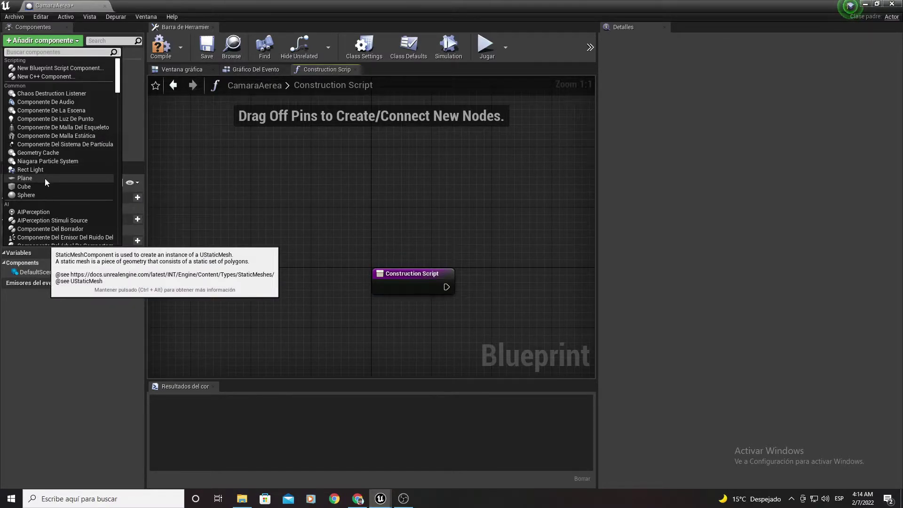
pyautogui.scroll(-3, 44, 178)
pyautogui.scroll(-2, 47, 199)
pyautogui.scroll(-2, 47, 200)
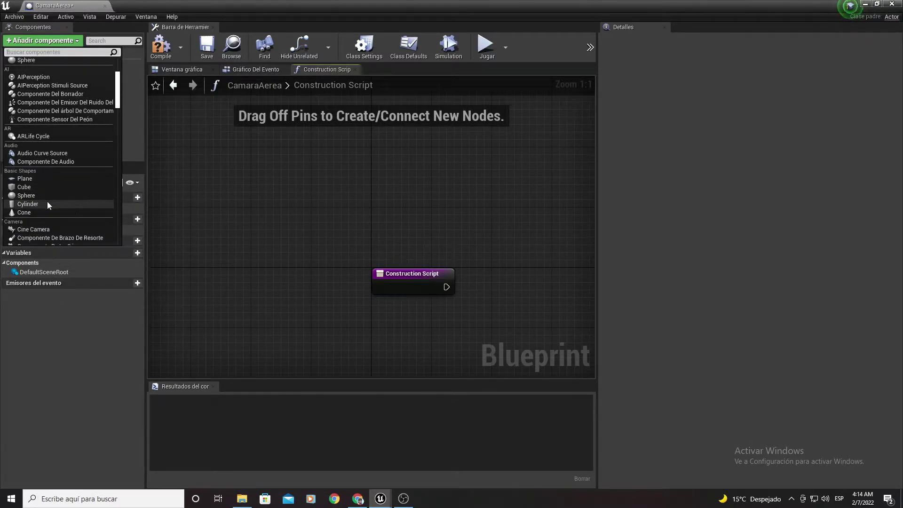
pyautogui.scroll(-2, 47, 201)
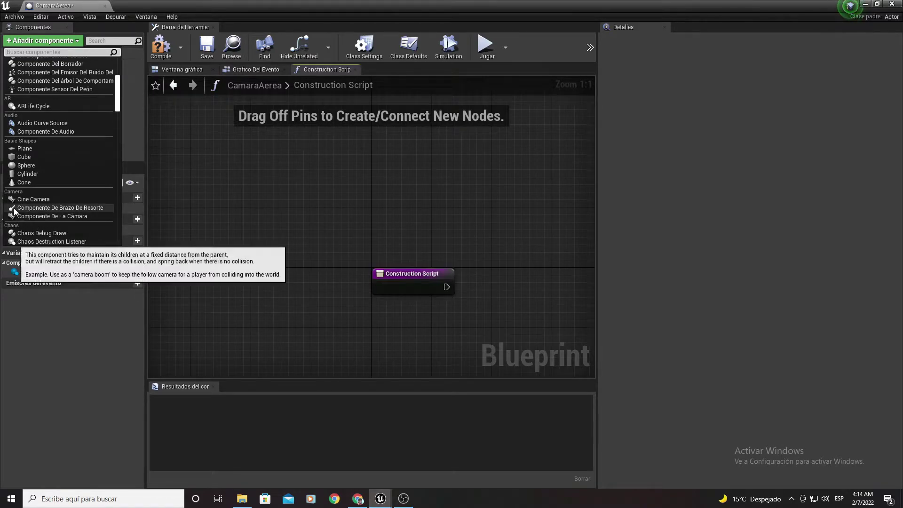
pyautogui.click(85, 208)
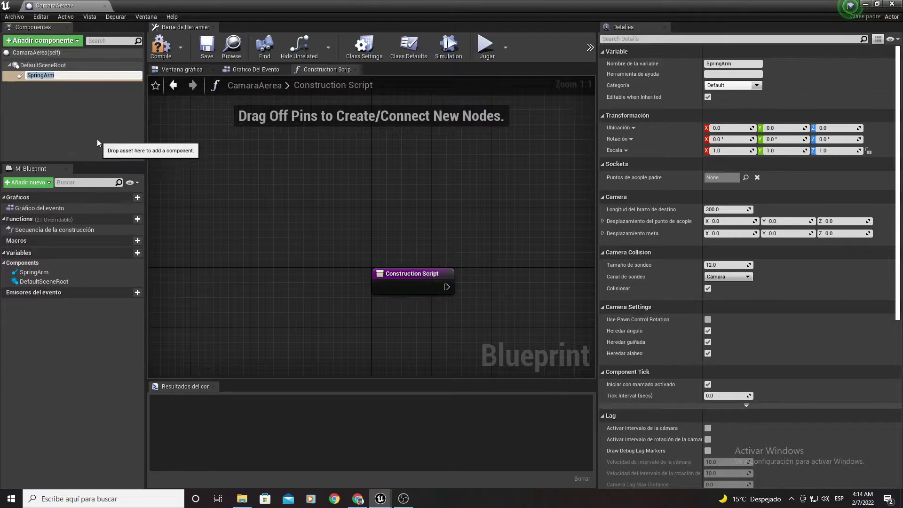
pyautogui.press('Return')
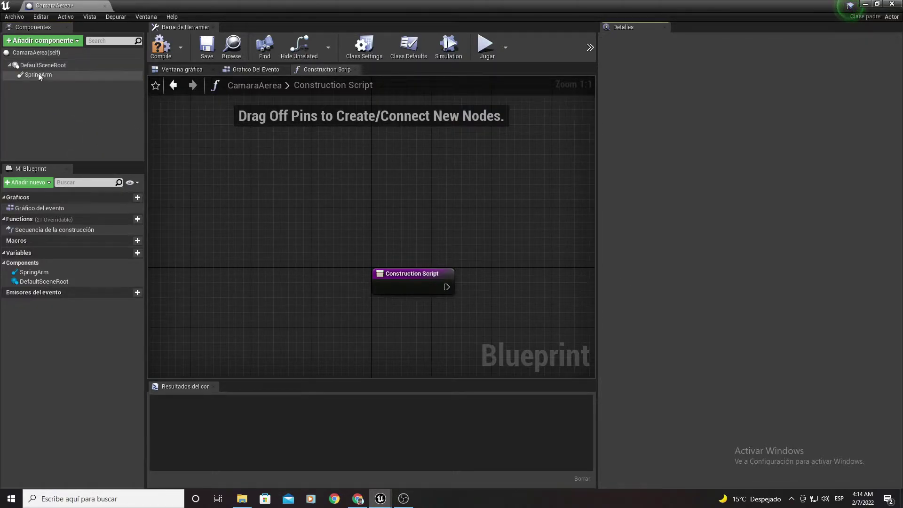
# Step: Add a Camera component (Componente De La Cámara) as a child of SpringArm
pyautogui.click(38, 74)
pyautogui.click(36, 41)
pyautogui.write('ca')
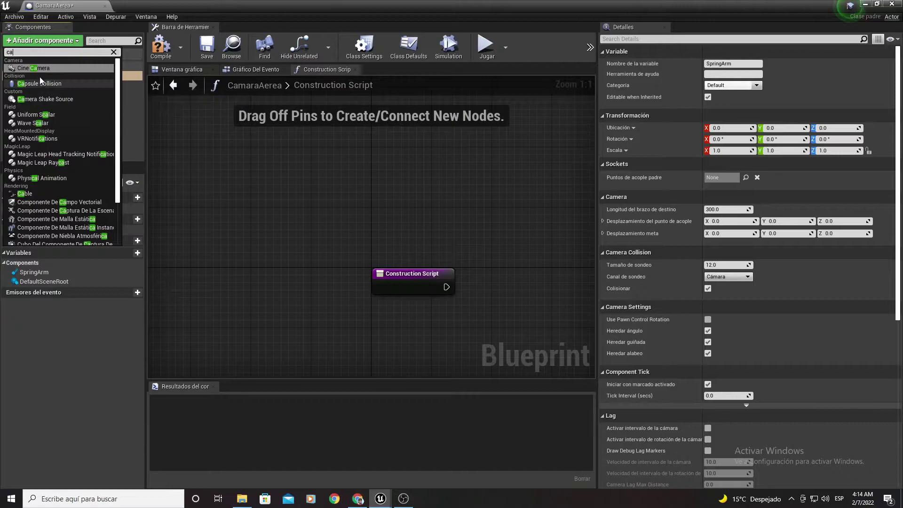
pyautogui.scroll(-3, 67, 146)
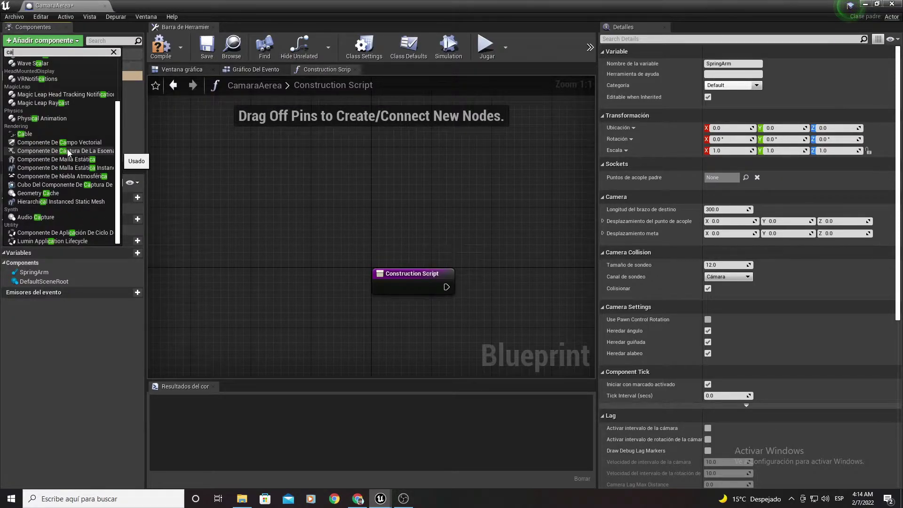
pyautogui.write('me')
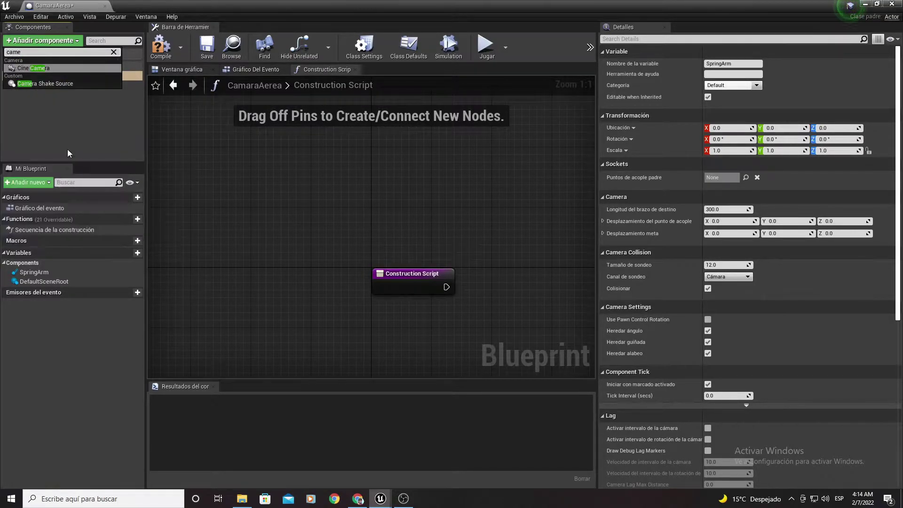
pyautogui.press('BackSpace')
pyautogui.press('BackSpace')
pyautogui.press('BackSpace')
pyautogui.press('BackSpace')
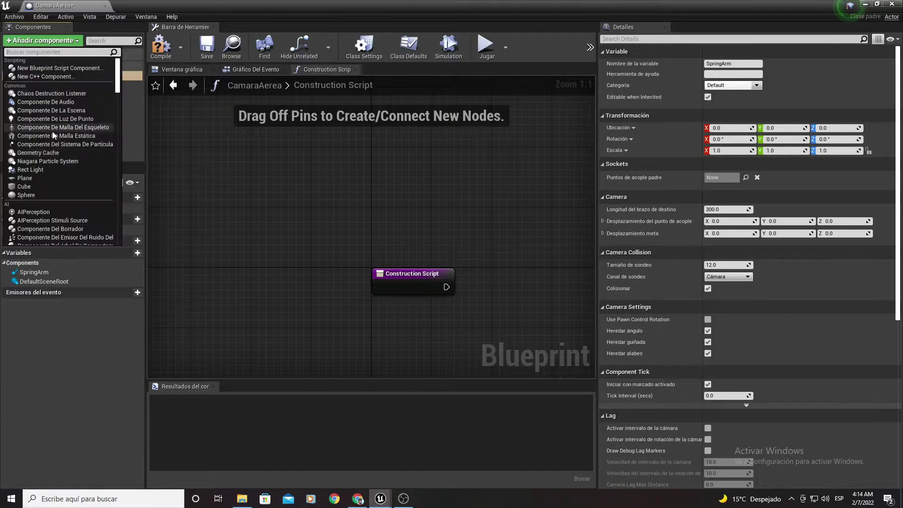
pyautogui.scroll(-3, 63, 176)
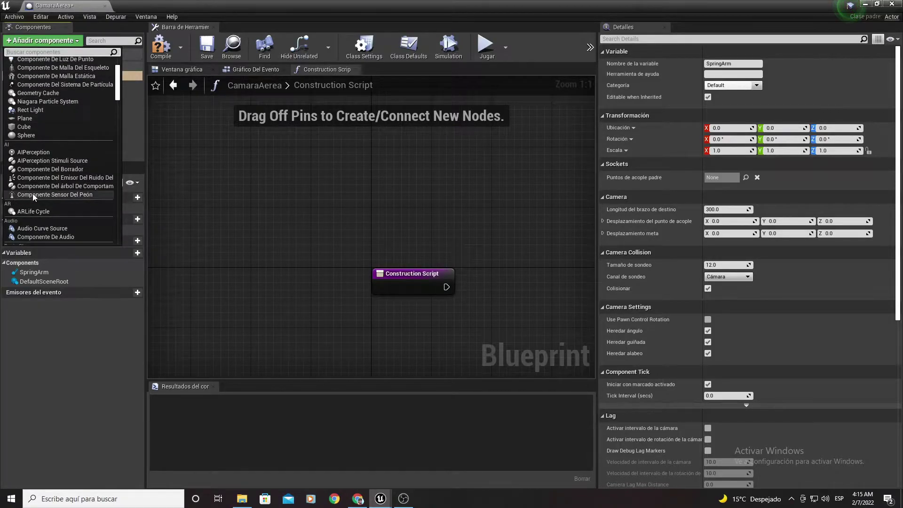
pyautogui.scroll(-2, 39, 209)
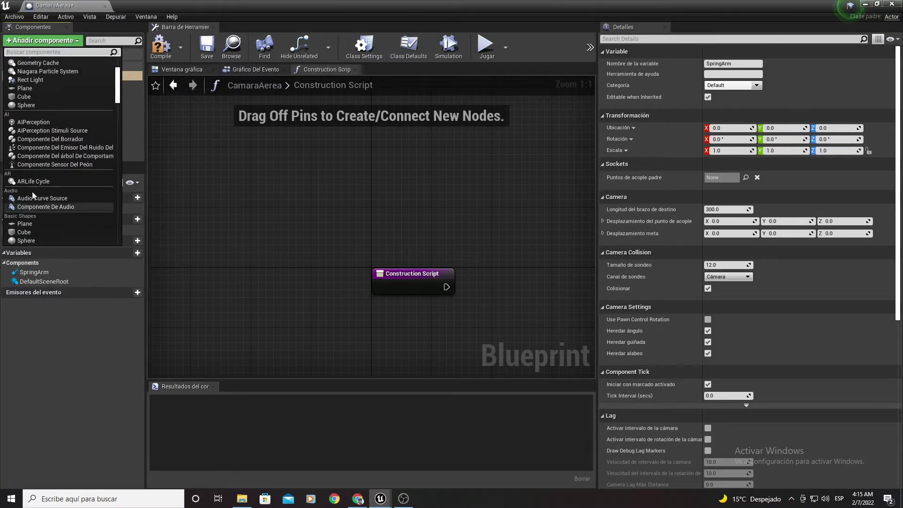
pyautogui.scroll(-2, 34, 179)
pyautogui.scroll(-2, 34, 179)
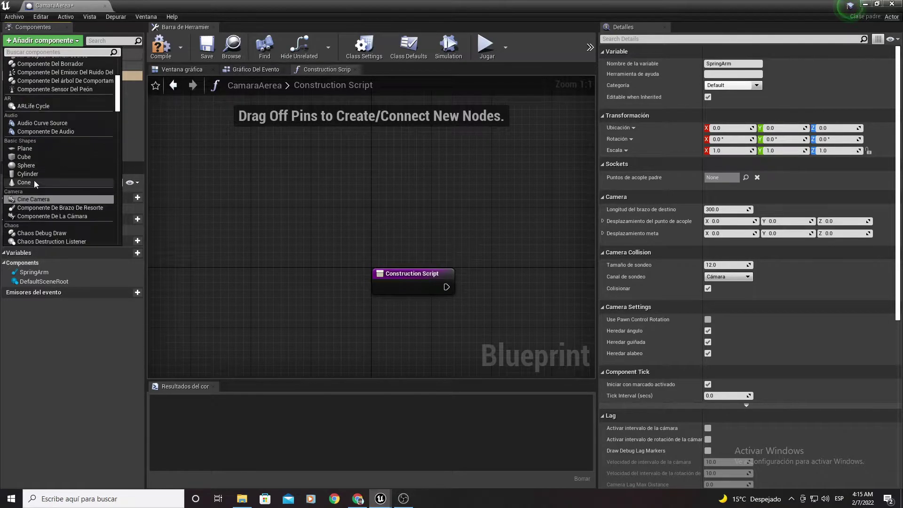
pyautogui.scroll(-2, 34, 179)
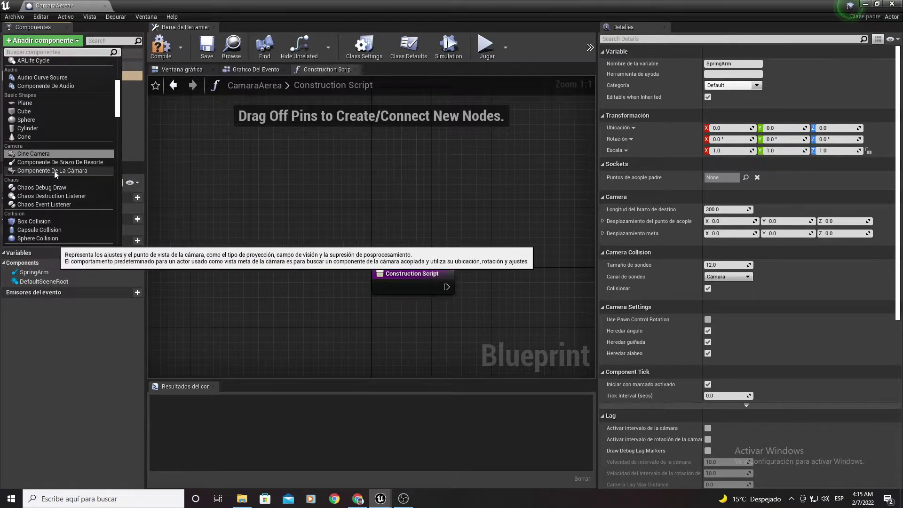
pyautogui.click(44, 52)
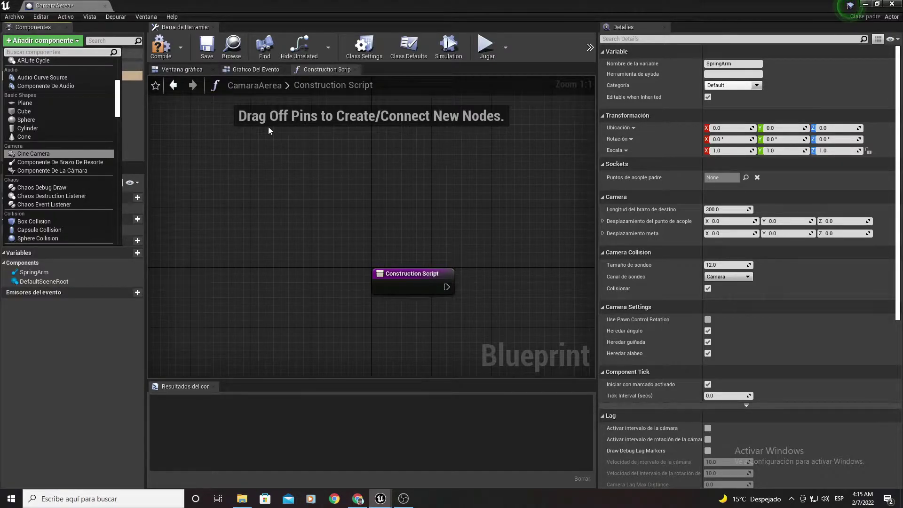
pyautogui.write('componente')
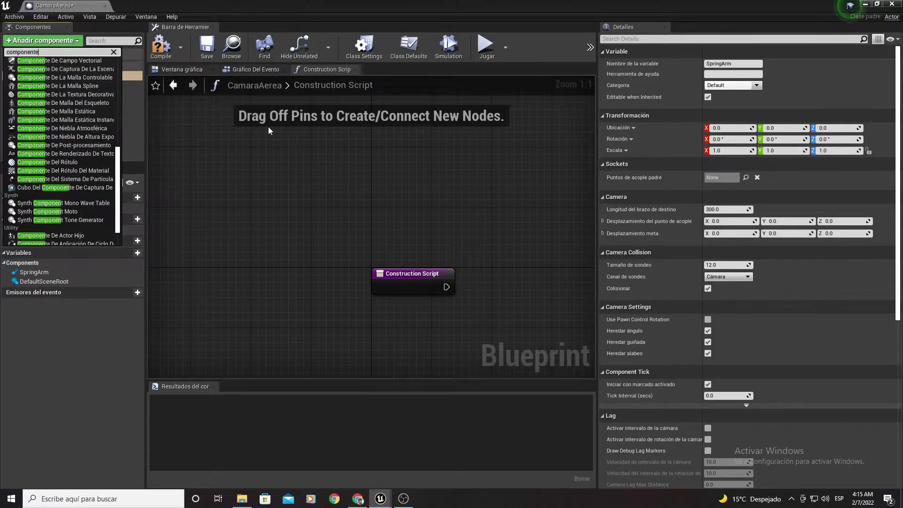
pyautogui.write(' de la ')
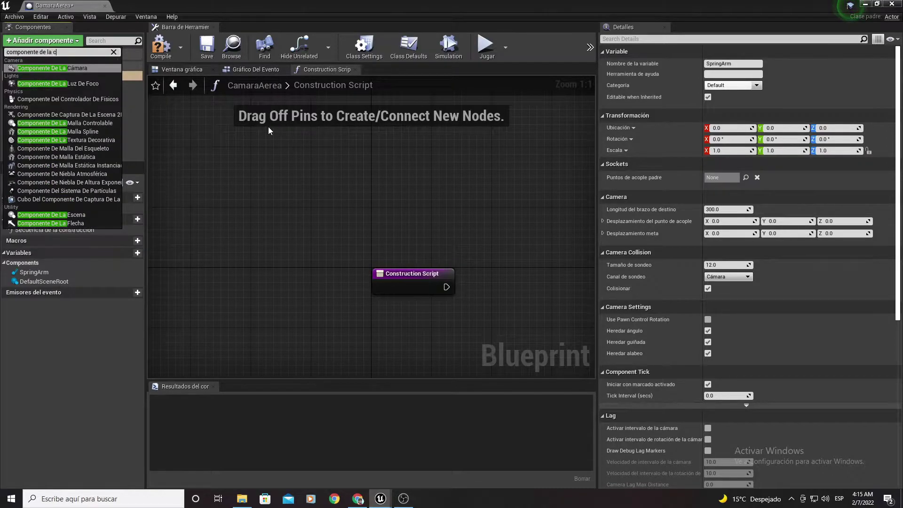
pyautogui.write('c')
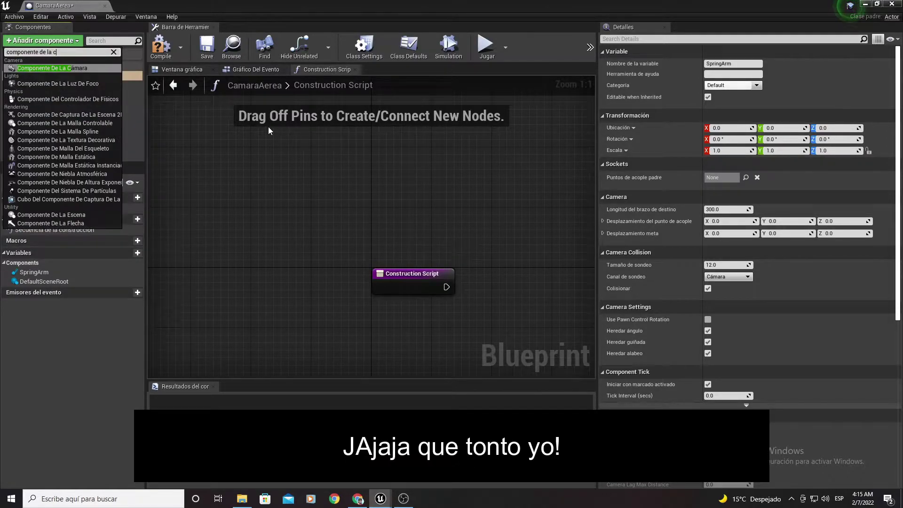
pyautogui.press('Return')
pyautogui.click(94, 122)
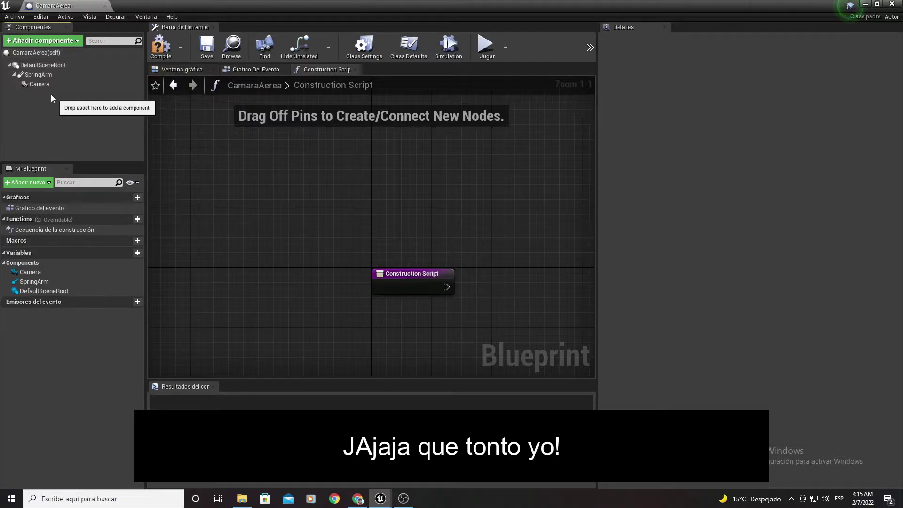
pyautogui.click(40, 83)
# Step: Inspect the SpringArm and Camera components in the preview and hierarchy
pyautogui.click(176, 69)
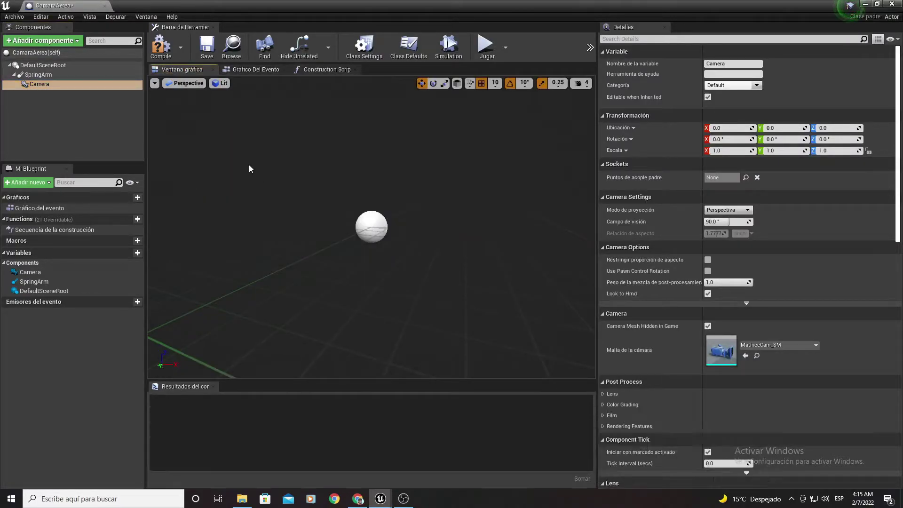
pyautogui.click(38, 74)
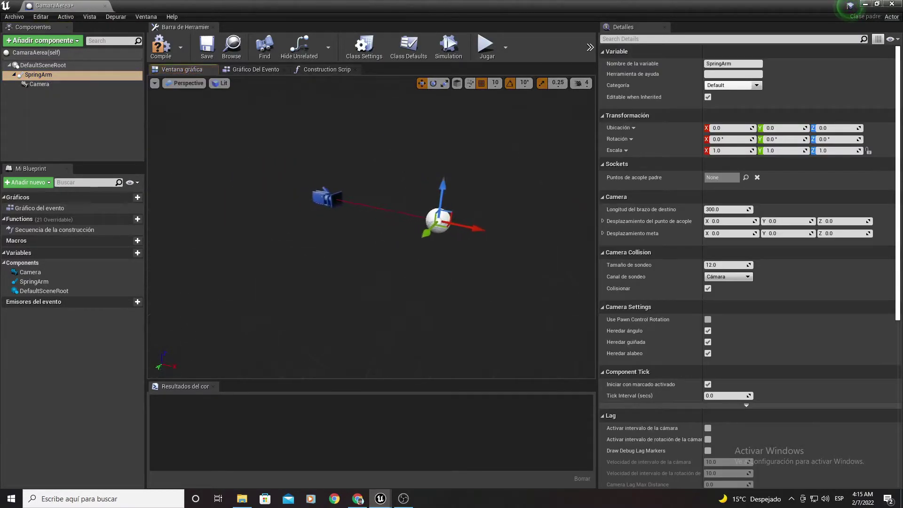
pyautogui.moveTo(273, 150); pyautogui.dragTo(273, 149, button='right')
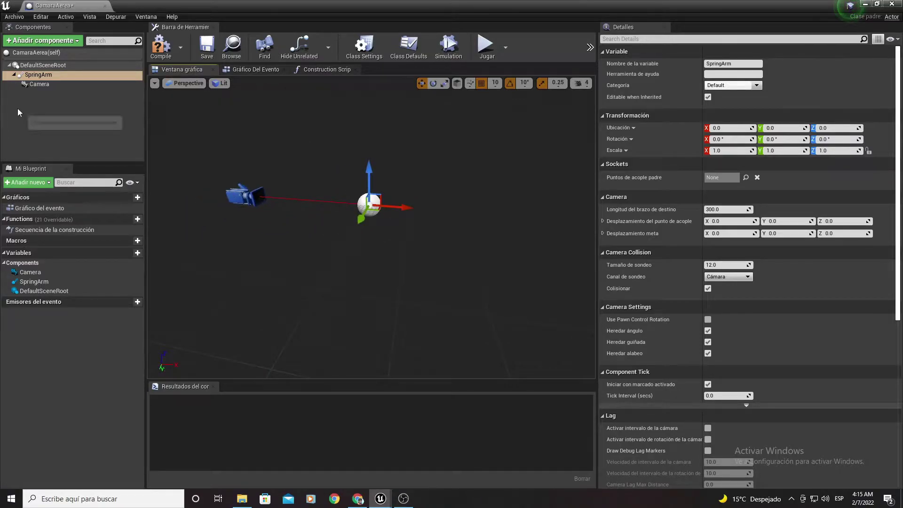
pyautogui.click(22, 84)
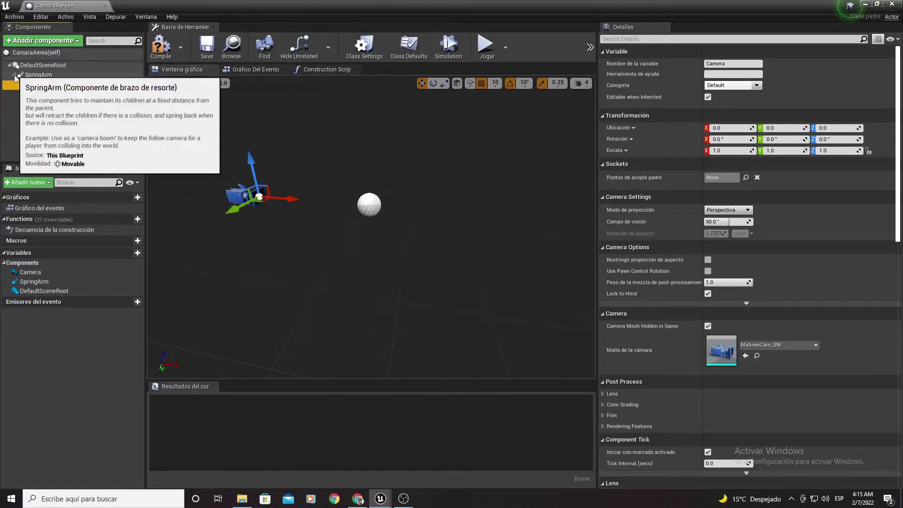
pyautogui.click(14, 75)
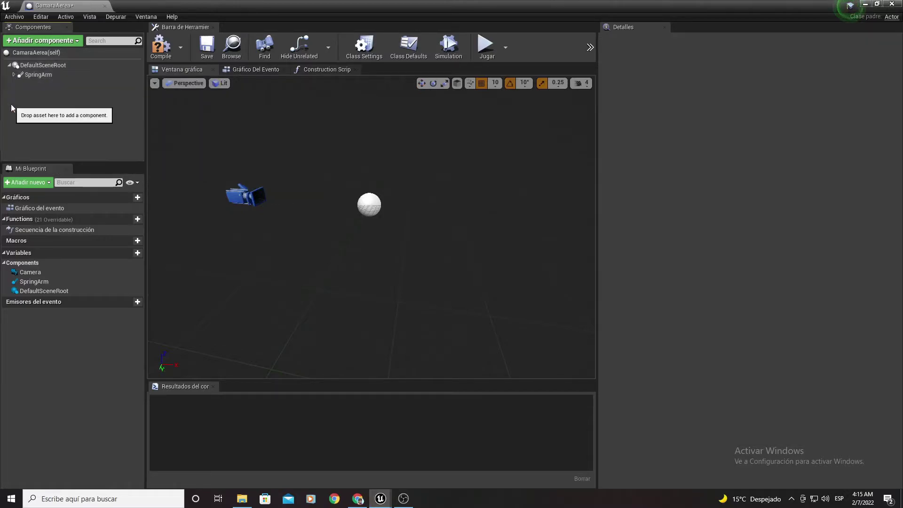
pyautogui.click(15, 74)
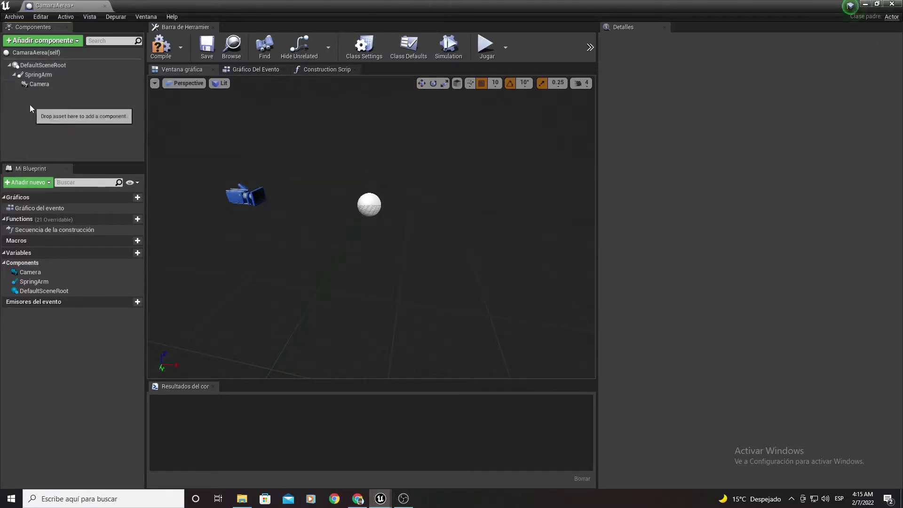
pyautogui.click(35, 76)
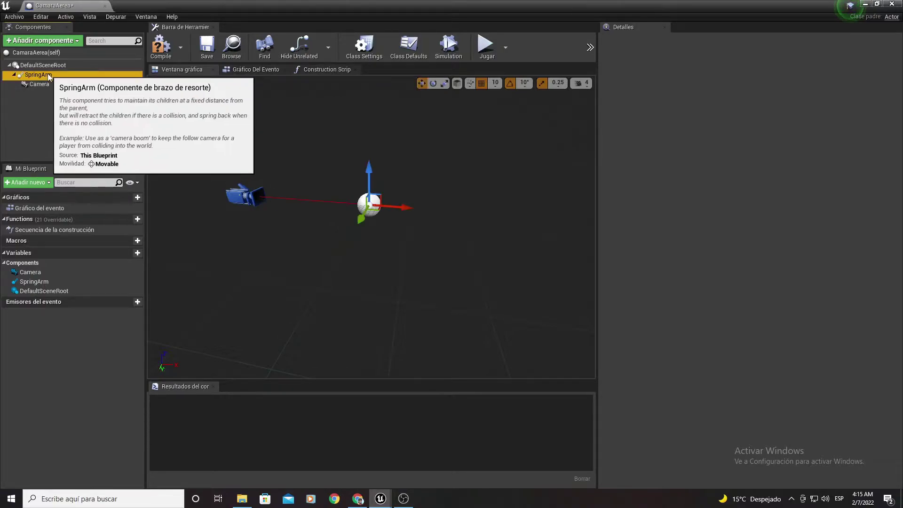
# Step: Rotate the SpringArm's pitch down to about -70 degrees and compile
pyautogui.click(433, 82)
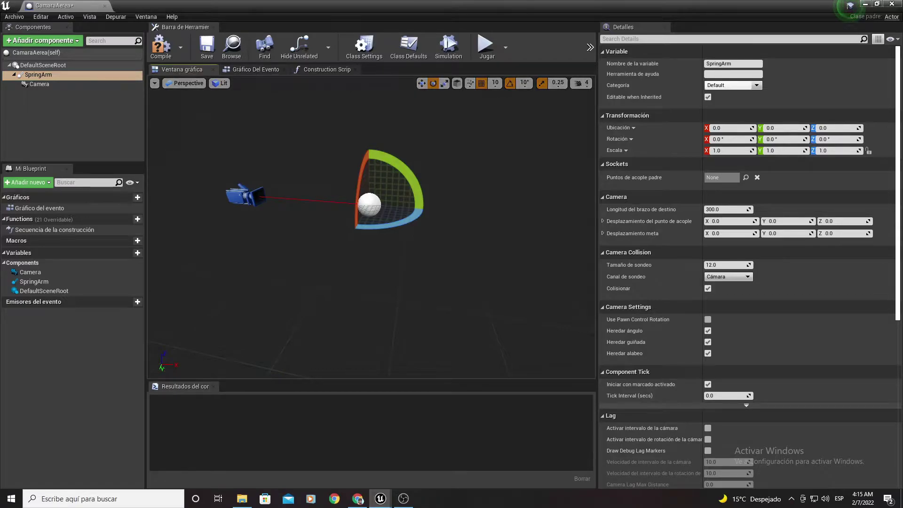
pyautogui.moveTo(395, 164)
pyautogui.mouseDown()
pyautogui.moveTo(408, 240)
pyautogui.moveTo(443, 133)
pyautogui.mouseUp()
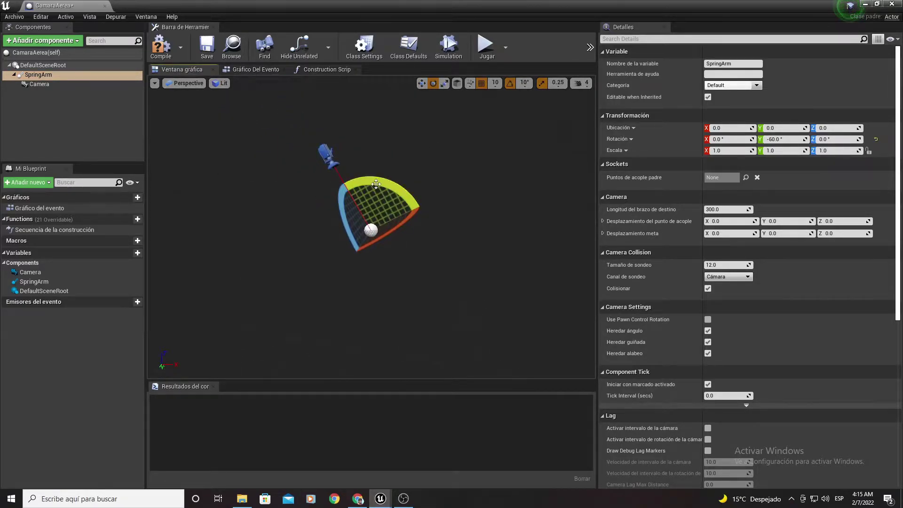
pyautogui.moveTo(377, 182); pyautogui.dragTo(388, 277)
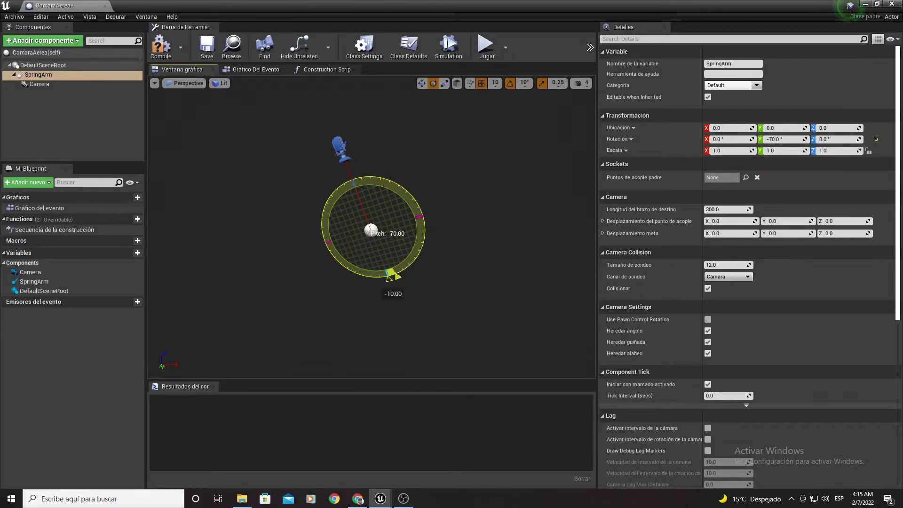
pyautogui.moveTo(388, 278)
pyautogui.mouseDown()
pyautogui.moveTo(397, 278)
pyautogui.moveTo(388, 277)
pyautogui.mouseUp()
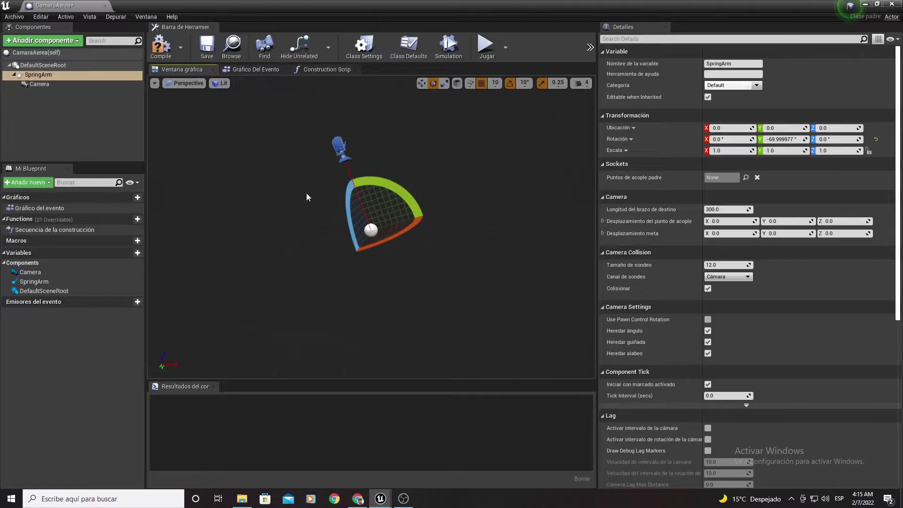
pyautogui.click(160, 46)
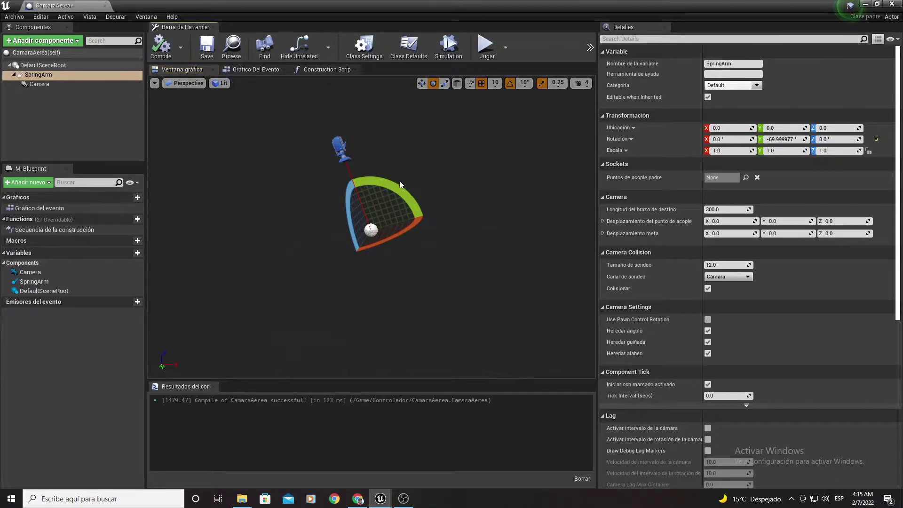
pyautogui.moveTo(401, 184); pyautogui.dragTo(391, 184)
pyautogui.moveTo(388, 278)
pyautogui.mouseDown()
pyautogui.moveTo(306, 306)
pyautogui.moveTo(264, 292)
pyautogui.moveTo(291, 263)
pyautogui.moveTo(254, 264)
pyautogui.moveTo(301, 263)
pyautogui.mouseUp()
pyautogui.click(156, 48)
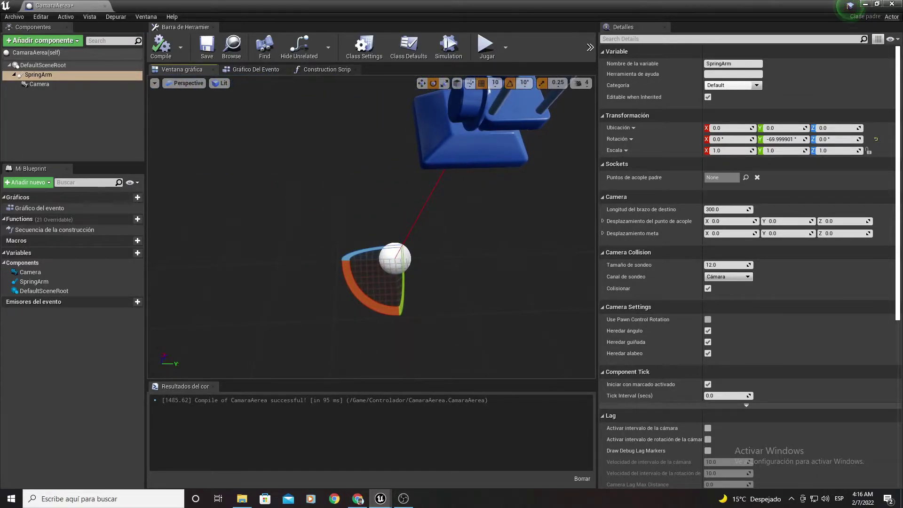
# Step: Set the SpringArm's target arm length to 5000, compile, and show the event graph
pyautogui.moveTo(301, 263)
pyautogui.mouseDown()
pyautogui.moveTo(446, 151)
pyautogui.moveTo(541, 141)
pyautogui.mouseUp()
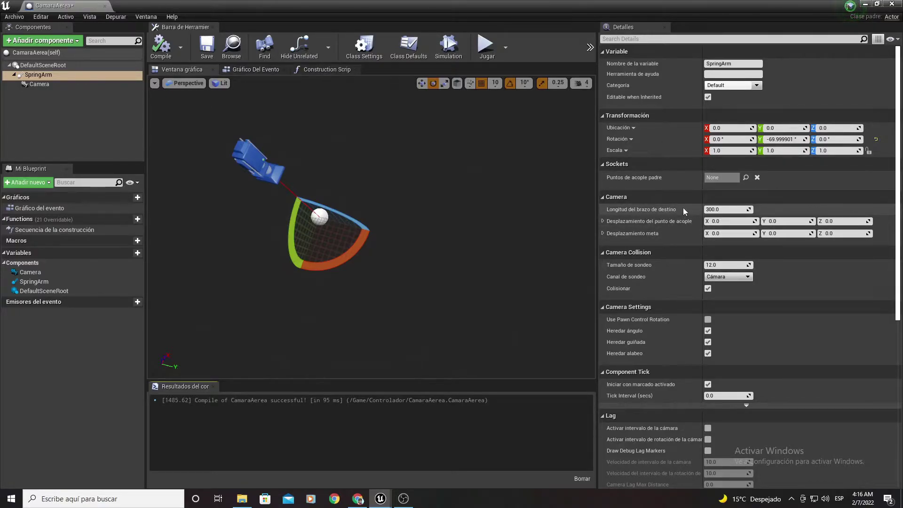
pyautogui.click(720, 209)
pyautogui.write('5000')
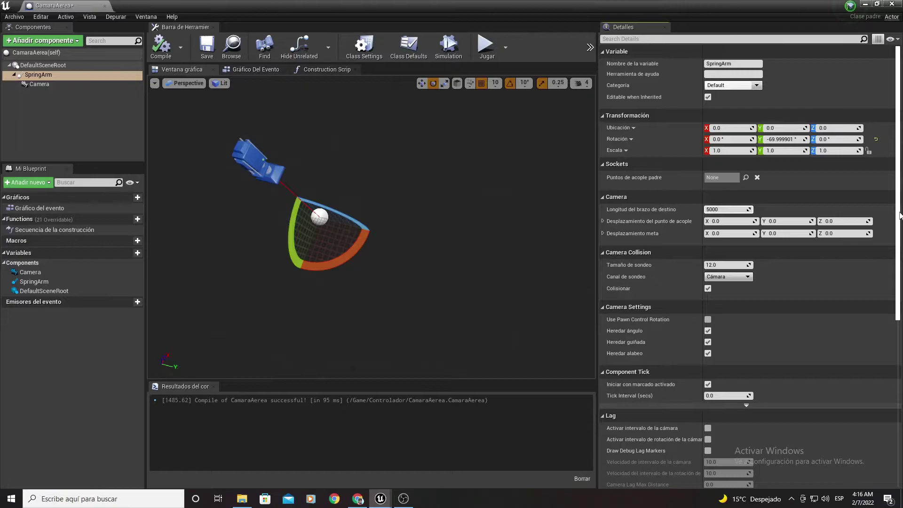
pyautogui.press('Return')
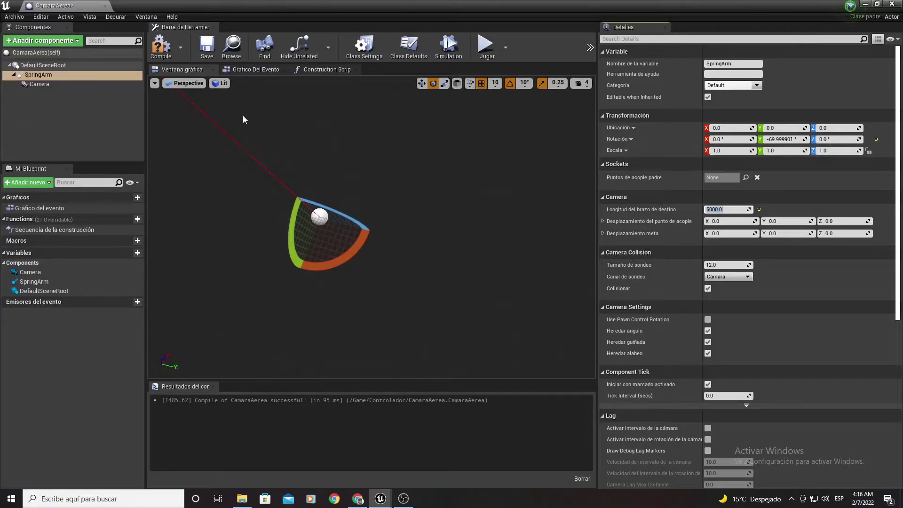
pyautogui.moveTo(243, 115); pyautogui.dragTo(254, 71, button='right')
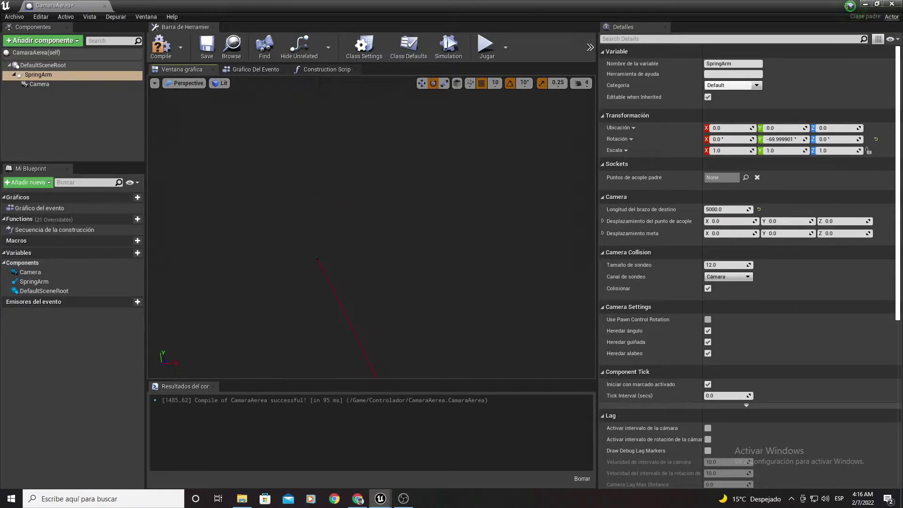
pyautogui.moveTo(371, 231)
pyautogui.mouseDown(button='right')
pyautogui.moveTo(386, 221)
pyautogui.moveTo(358, 235)
pyautogui.mouseUp(button='right')
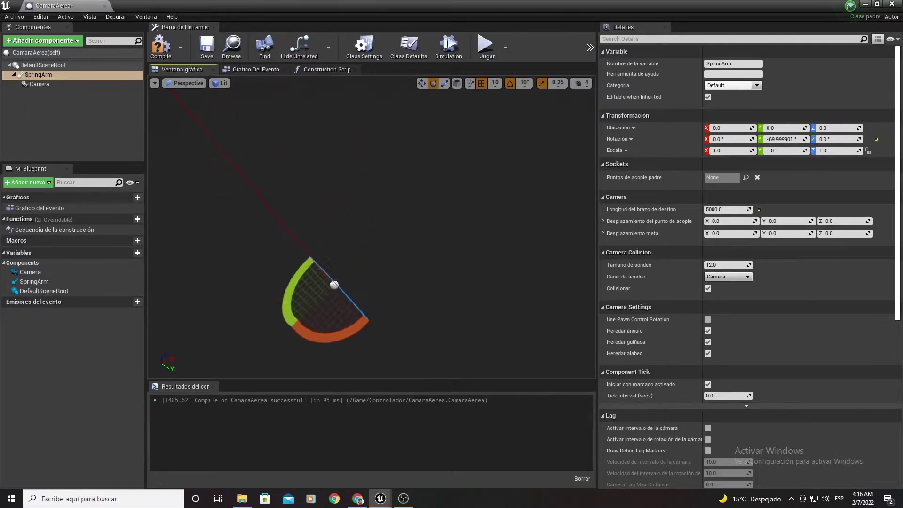
pyautogui.click(161, 47)
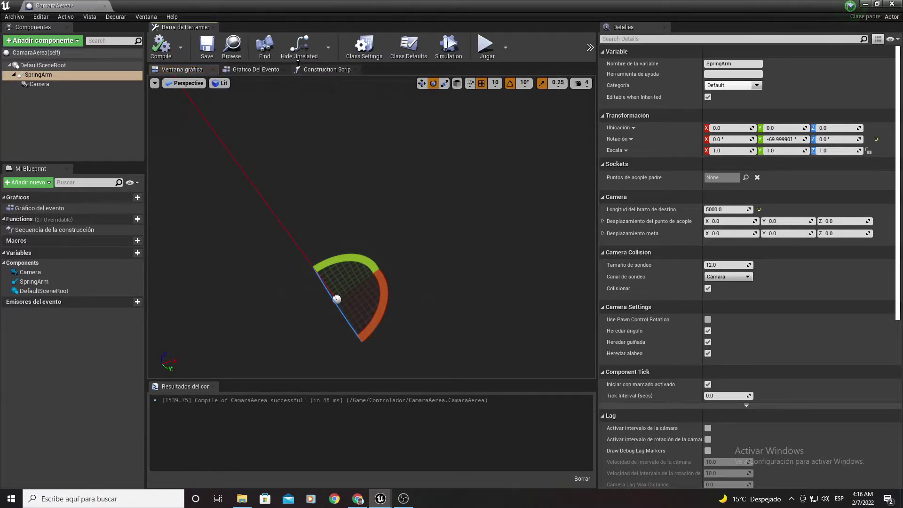
pyautogui.click(248, 69)
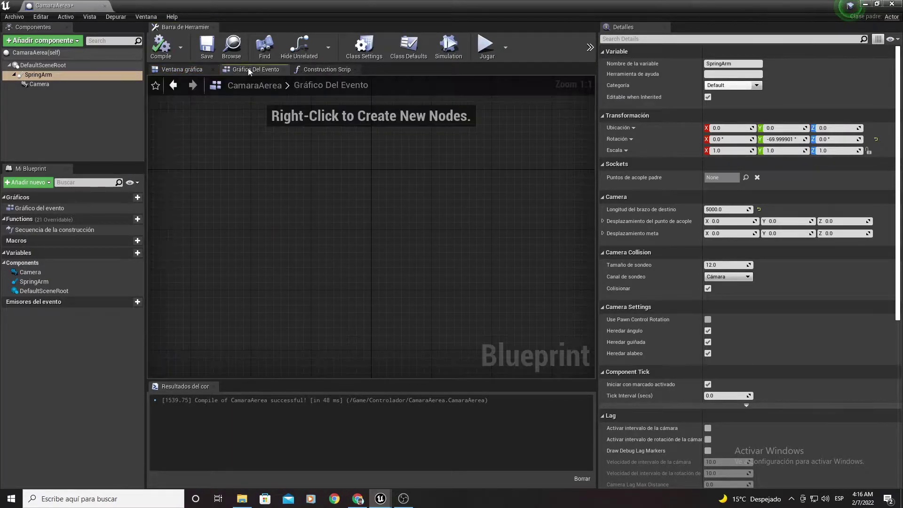
# Step: Add an Event BeginPlay node and position it in the graph
pyautogui.rightClick(342, 201)
pyautogui.write('beg')
pyautogui.press('Return')
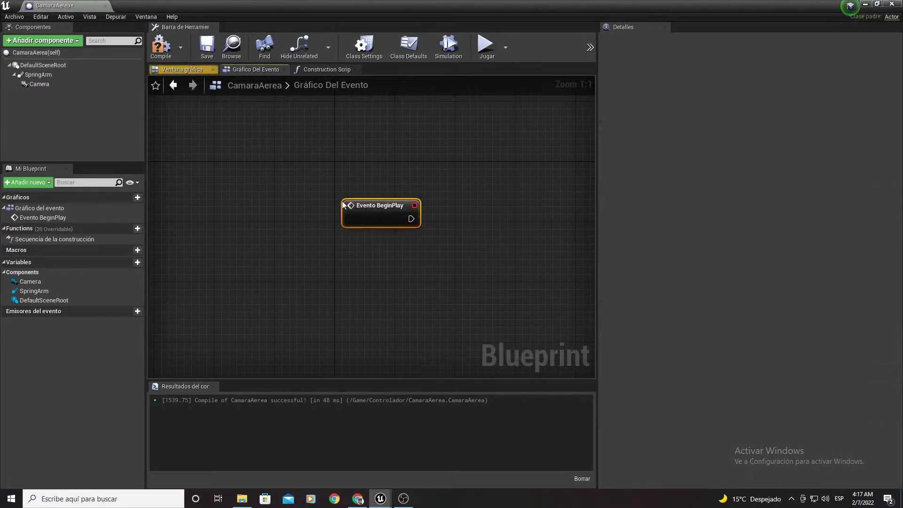
pyautogui.moveTo(357, 196); pyautogui.dragTo(285, 184, button='right')
pyautogui.moveTo(306, 204); pyautogui.dragTo(318, 185)
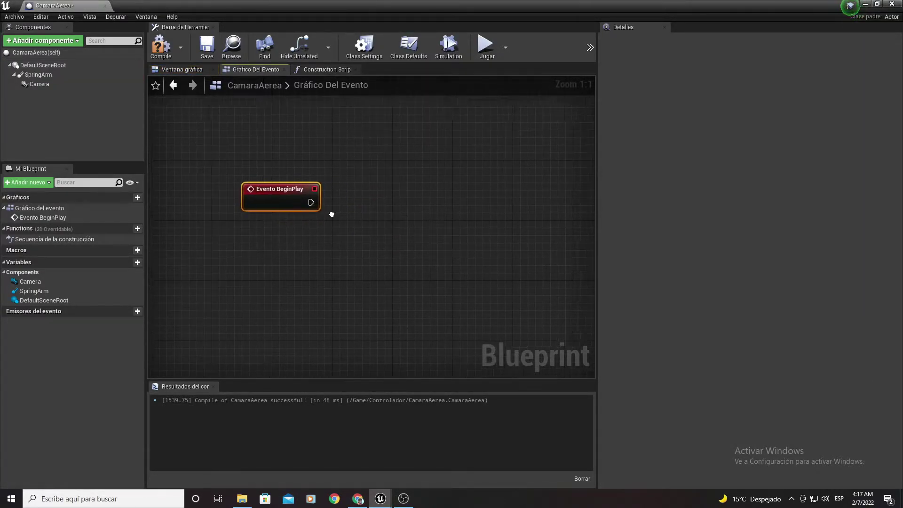
pyautogui.moveTo(366, 249); pyautogui.dragTo(370, 252, button='right')
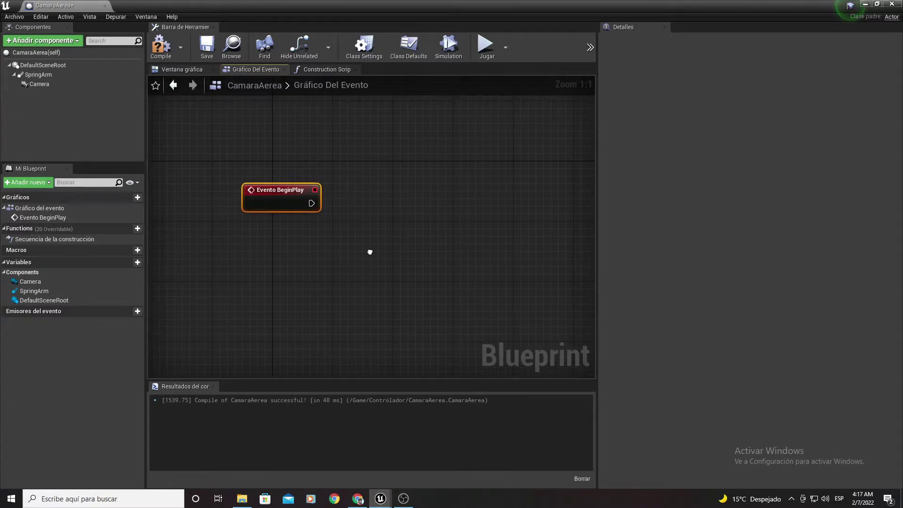
# Step: Add a Get Player Controller (Obtener controlador del reproductor) node below BeginPlay
pyautogui.rightClick(297, 246)
pyautogui.write('get')
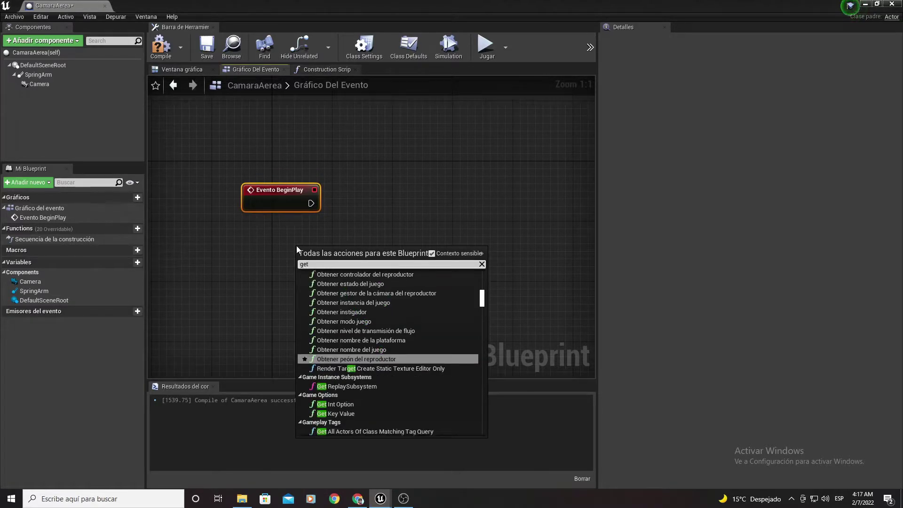
pyautogui.write('playercp')
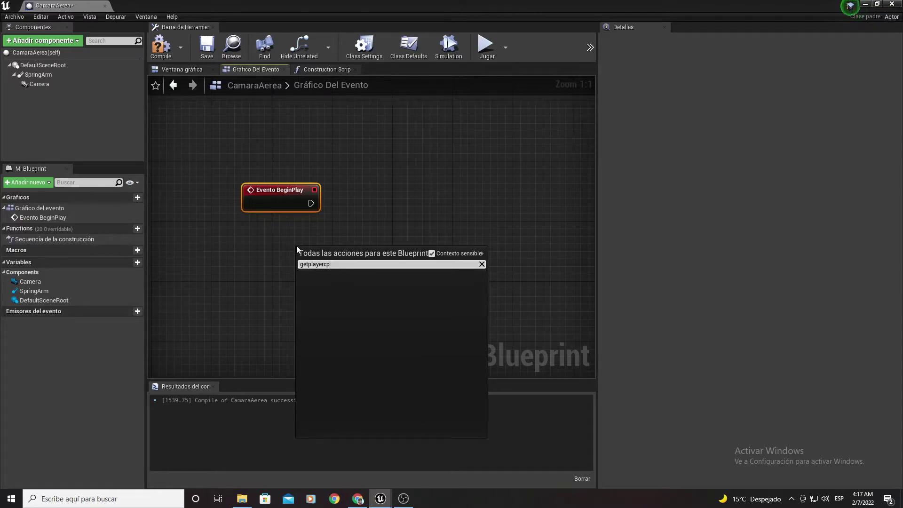
pyautogui.press('BackSpace')
pyautogui.press('BackSpace')
pyautogui.press('Up')
pyautogui.press('Up')
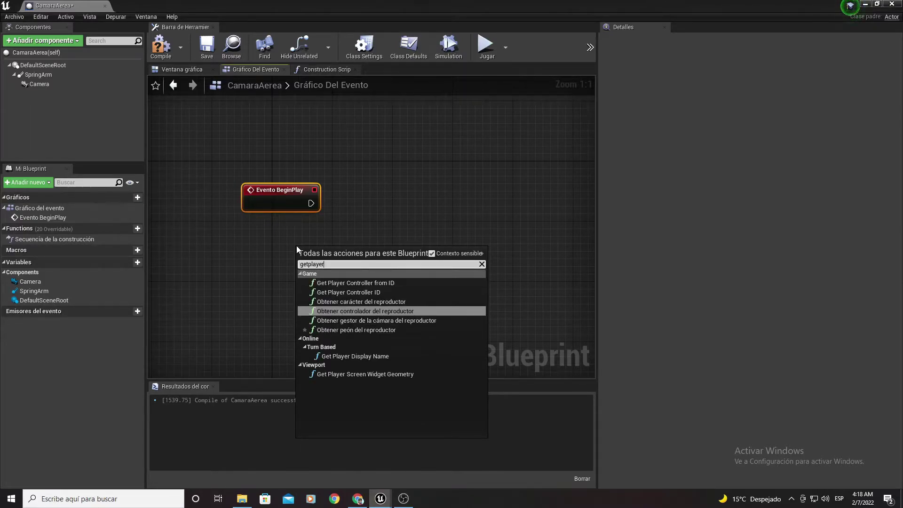
pyautogui.press('Up')
pyautogui.press('Down')
pyautogui.press('Return')
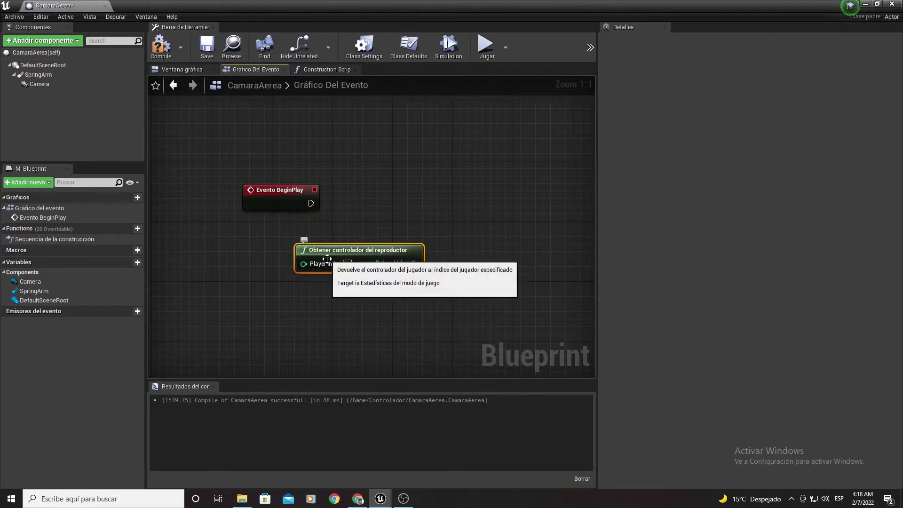
pyautogui.moveTo(327, 258); pyautogui.dragTo(230, 259)
pyautogui.moveTo(318, 263); pyautogui.dragTo(313, 273, button='right')
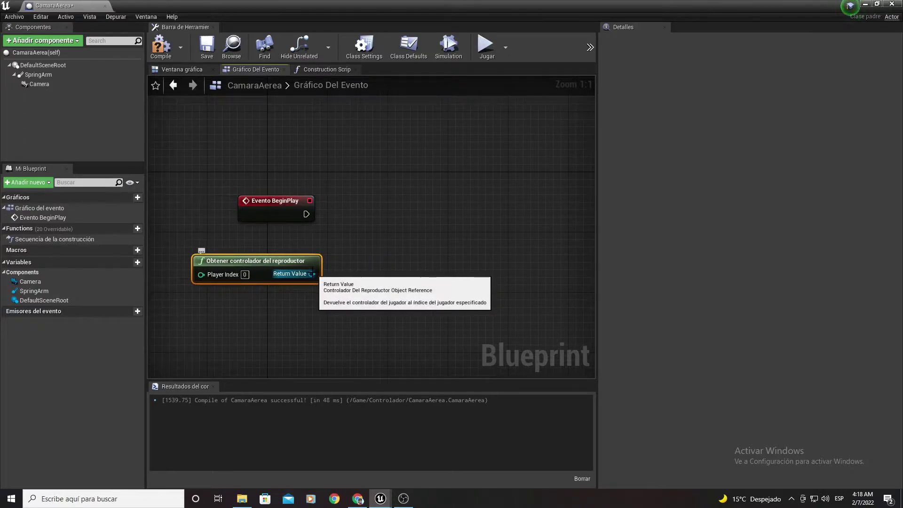
# Step: Add Set View Target with Blend targeting the player controller, driven by BeginPlay's execution
pyautogui.moveTo(312, 274); pyautogui.dragTo(363, 246)
pyautogui.write('setviw')
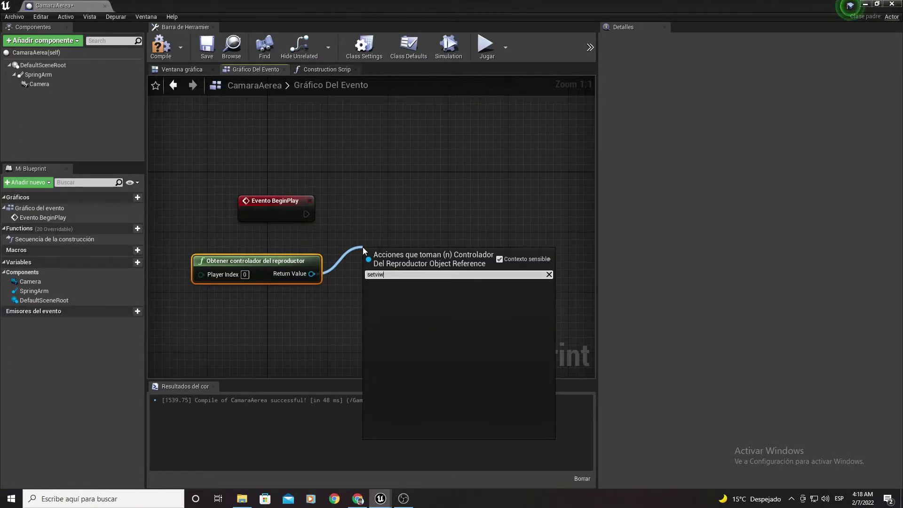
pyautogui.press('BackSpace')
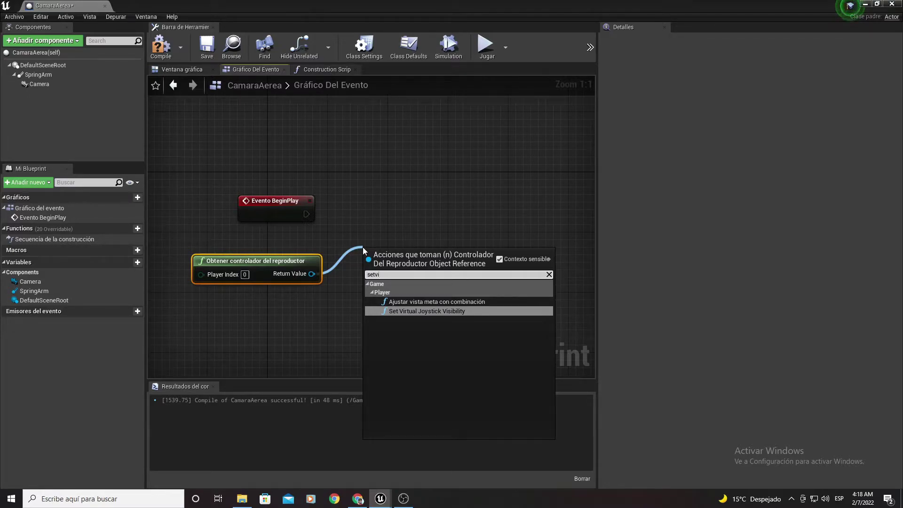
pyautogui.press('Up')
pyautogui.press('Return')
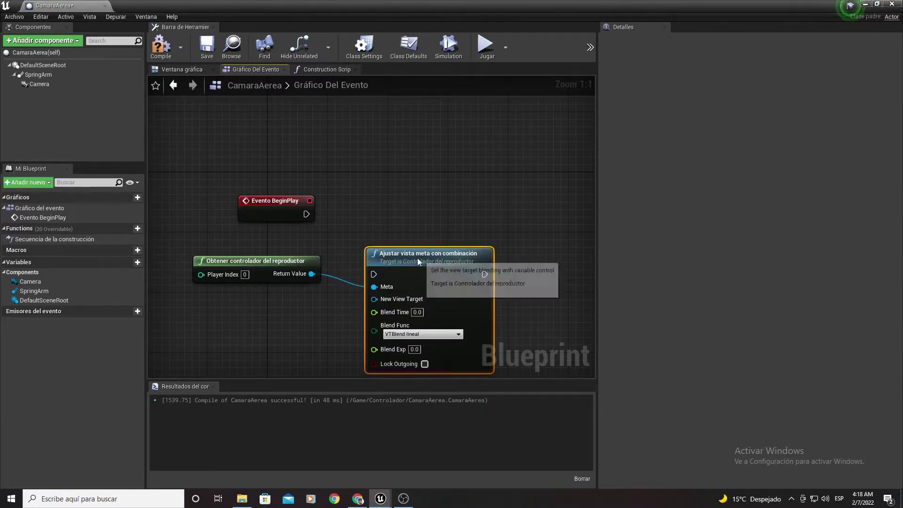
pyautogui.moveTo(417, 258); pyautogui.dragTo(417, 208)
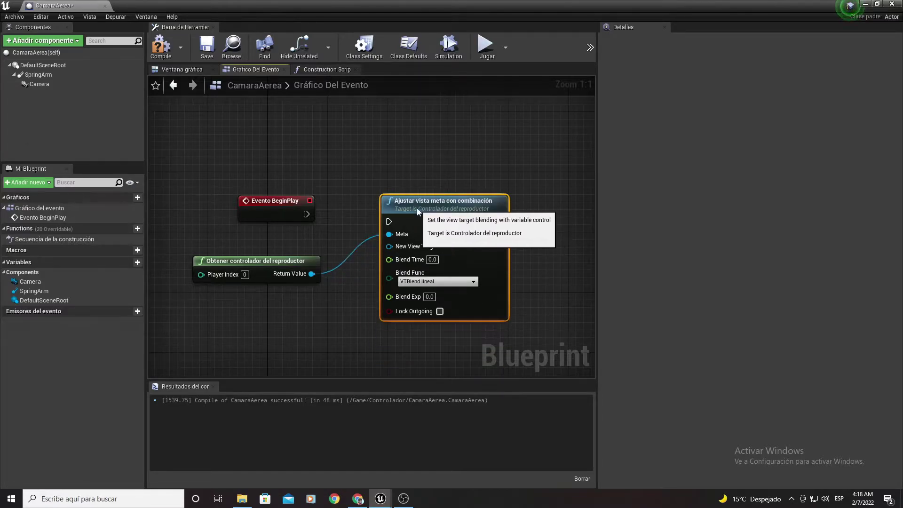
pyautogui.moveTo(306, 214)
pyautogui.mouseDown()
pyautogui.moveTo(379, 210)
pyautogui.moveTo(394, 181)
pyautogui.mouseUp()
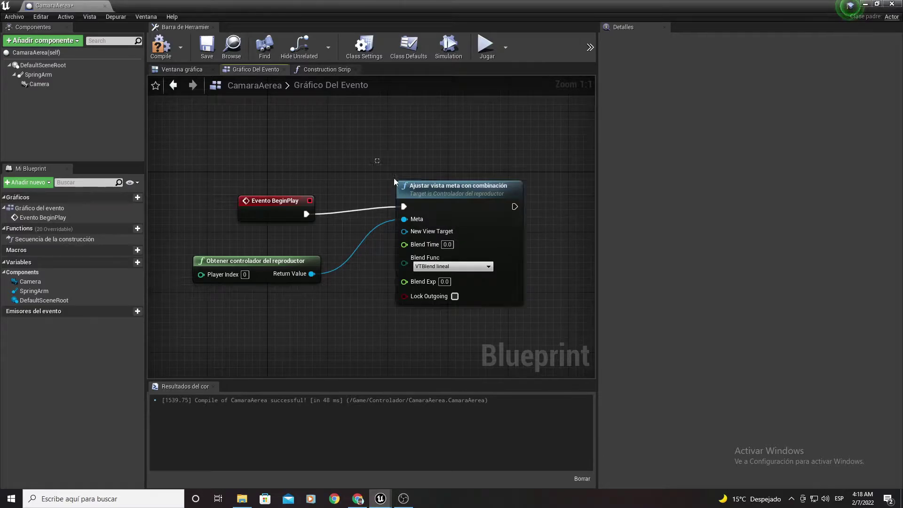
pyautogui.moveTo(510, 197); pyautogui.dragTo(518, 206)
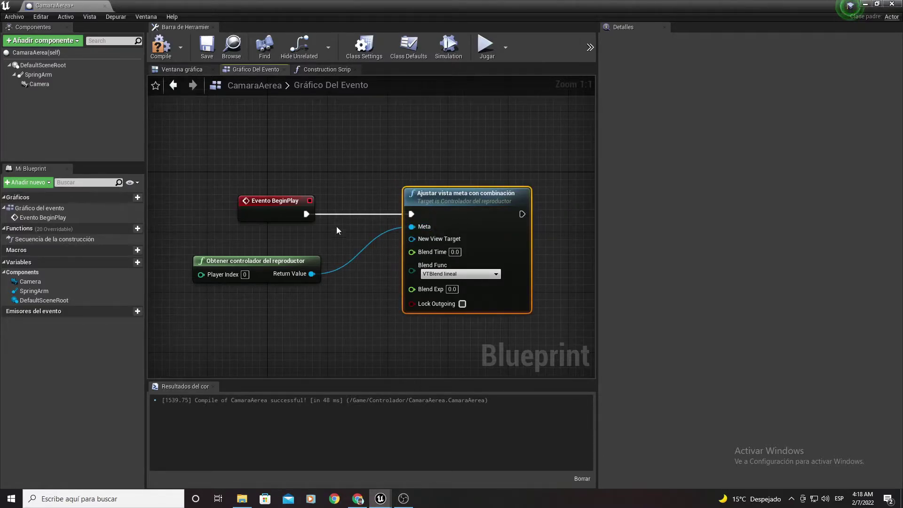
pyautogui.moveTo(232, 256); pyautogui.dragTo(254, 234)
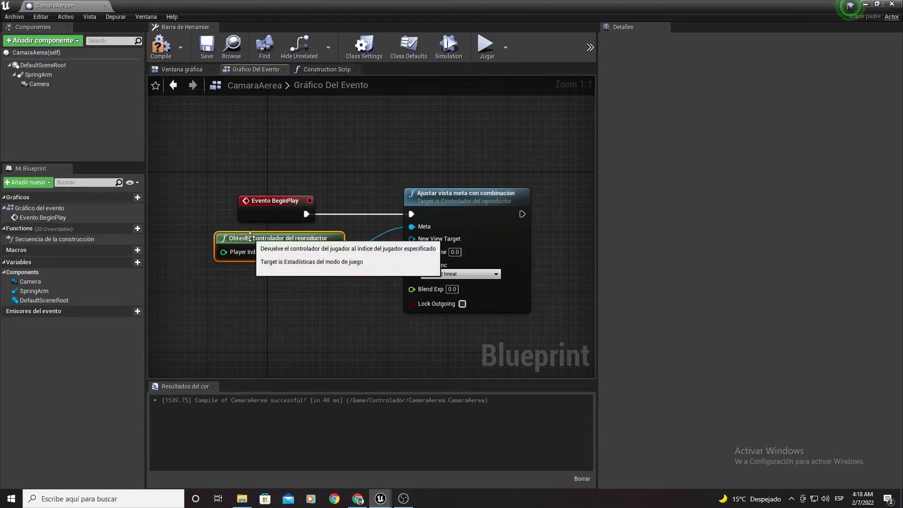
# Step: Feed a Self reference into the New View Target input
pyautogui.moveTo(411, 239); pyautogui.dragTo(343, 277)
pyautogui.write('self')
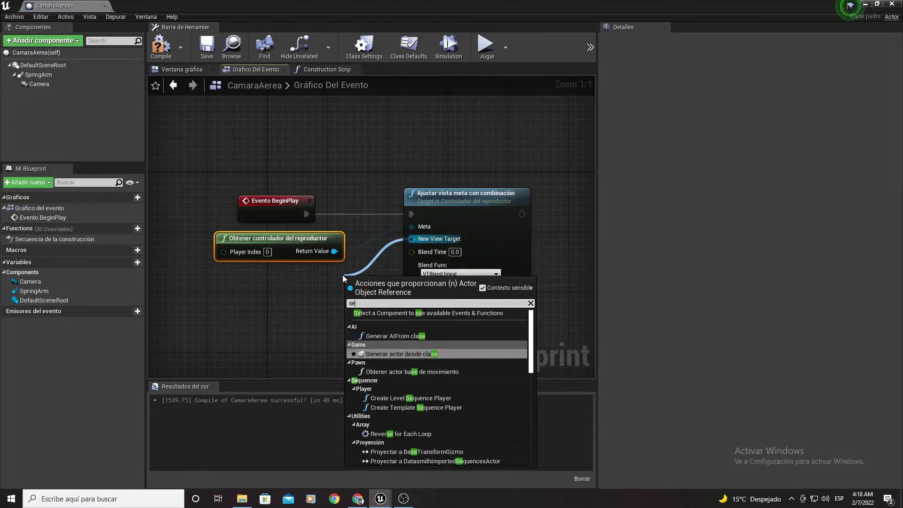
pyautogui.press('Return')
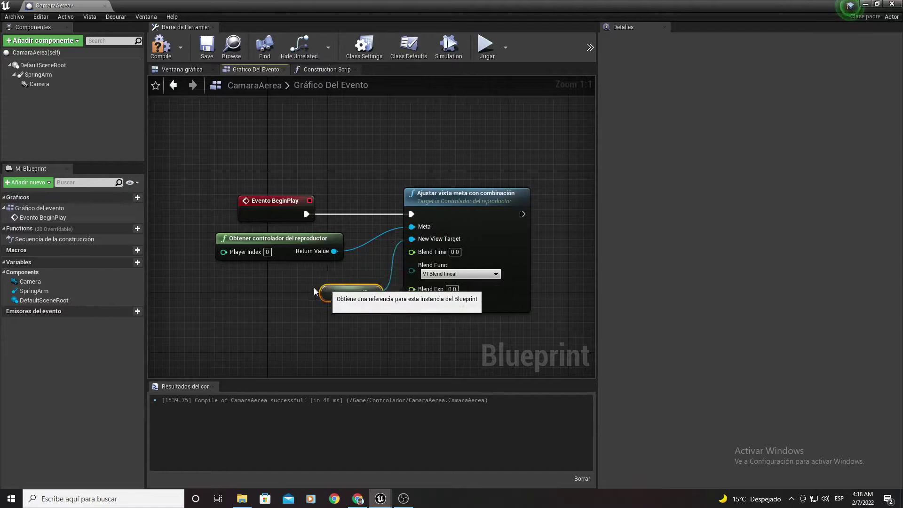
pyautogui.moveTo(351, 284); pyautogui.dragTo(290, 277)
pyautogui.moveTo(291, 278); pyautogui.dragTo(194, 268, button='right')
# Step: Compile the Blueprint and recentre the nodes in view
pyautogui.click(155, 53)
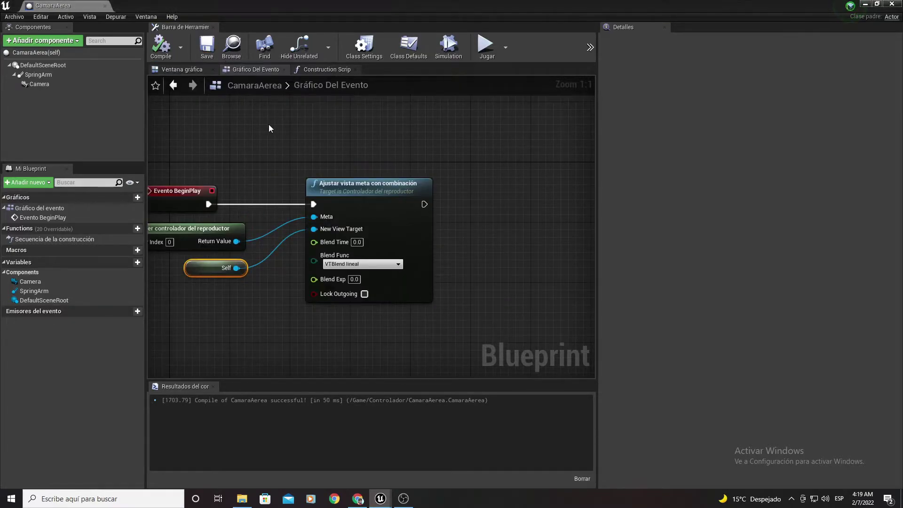
pyautogui.moveTo(174, 186); pyautogui.dragTo(274, 177, button='right')
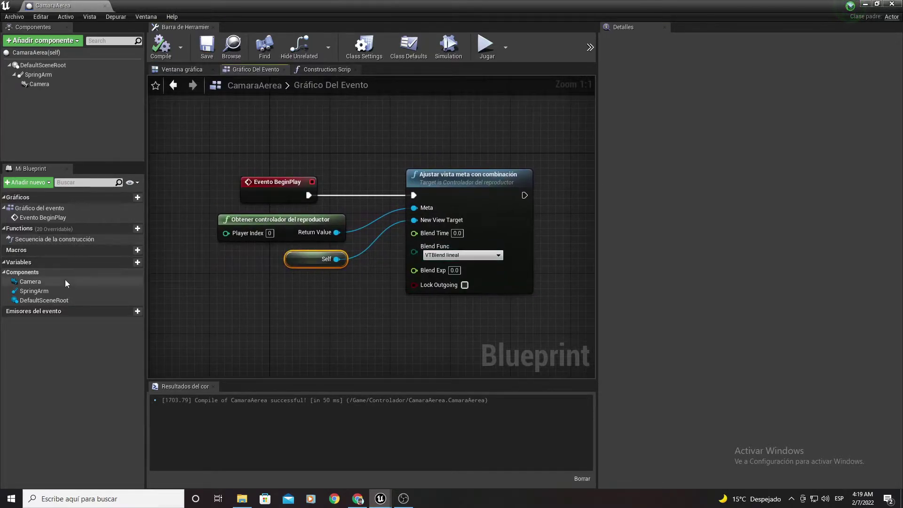
pyautogui.moveTo(127, 229)
pyautogui.moveTo(340, 198); pyautogui.dragTo(292, 209, button='right')
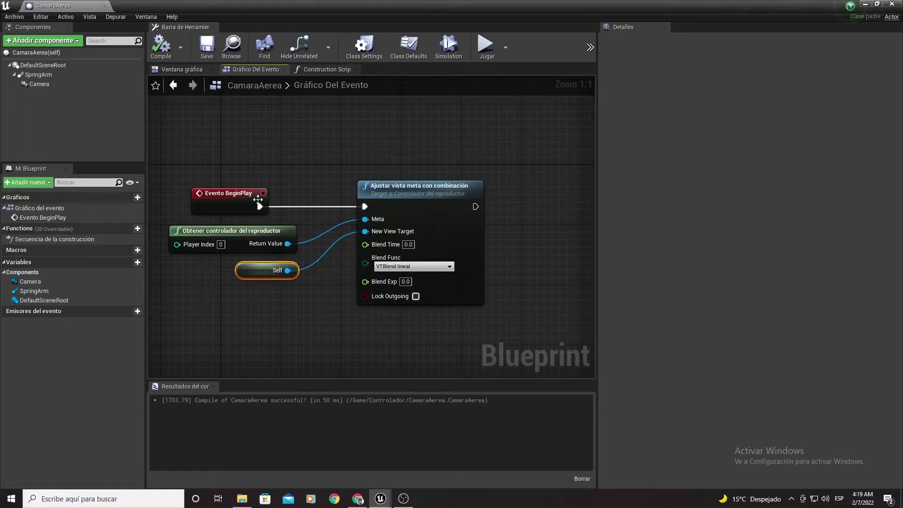
pyautogui.moveTo(266, 162); pyautogui.dragTo(404, 127, button='right')
pyautogui.moveTo(422, 176); pyautogui.dragTo(397, 213, button='right')
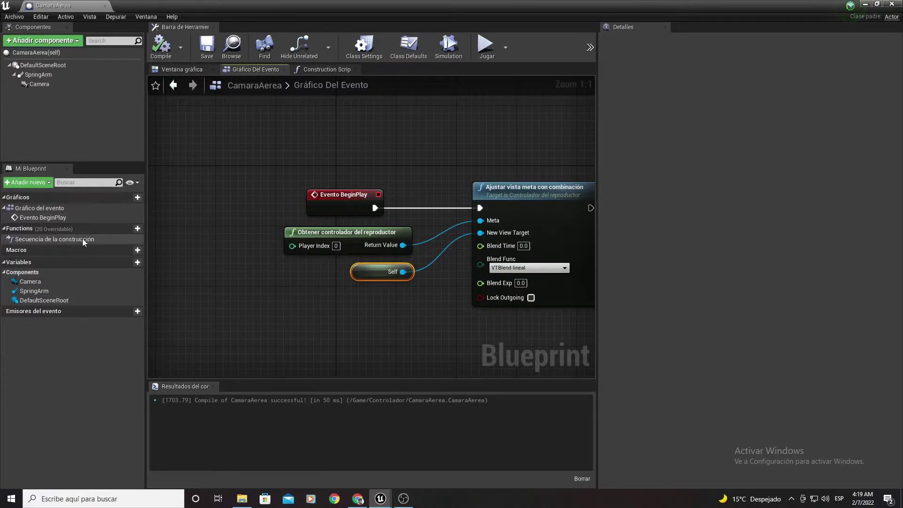
# Step: Create a function called MoverIzquierda, then rename it to MovimientoIzquierda
pyautogui.click(138, 228)
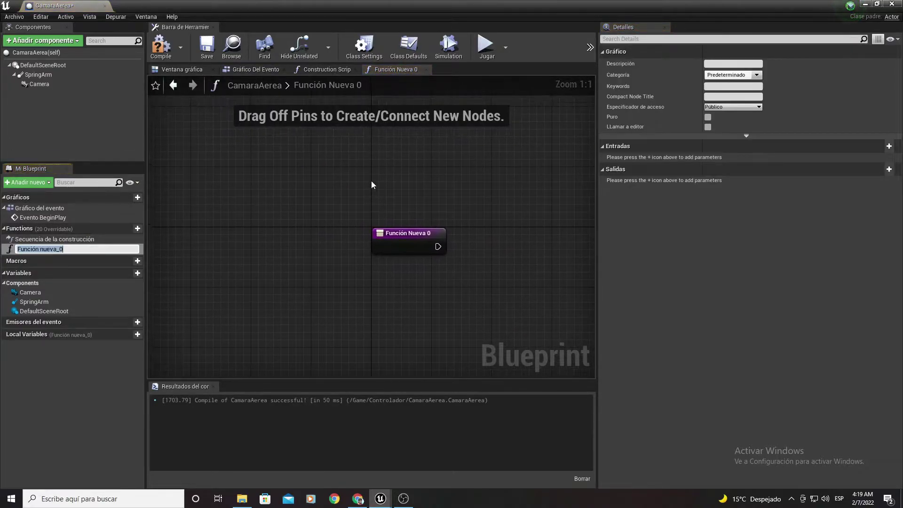
pyautogui.write('Mover')
pyautogui.write('Izquie')
pyautogui.write('rda')
pyautogui.press('Return')
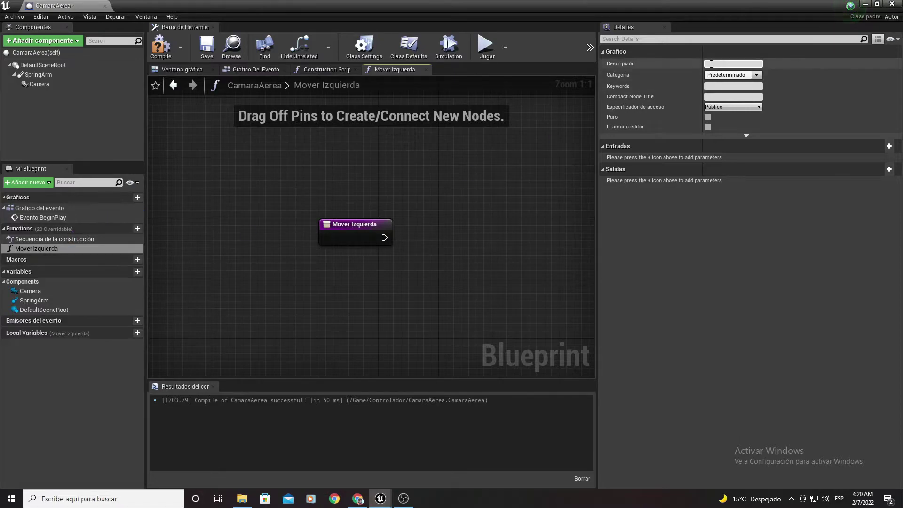
pyautogui.click(31, 249)
pyautogui.click(303, 281)
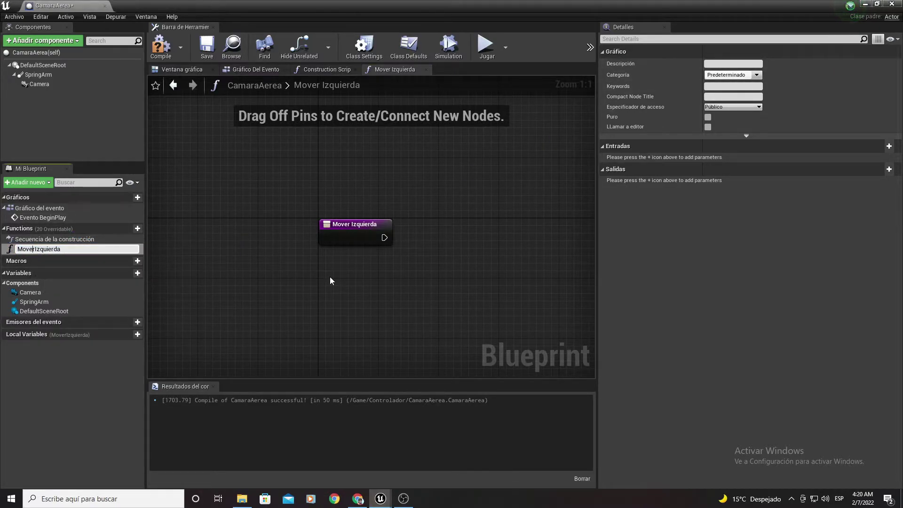
pyautogui.press('BackSpace')
pyautogui.press('BackSpace')
pyautogui.write('imie')
pyautogui.write('nto')
pyautogui.press('Return')
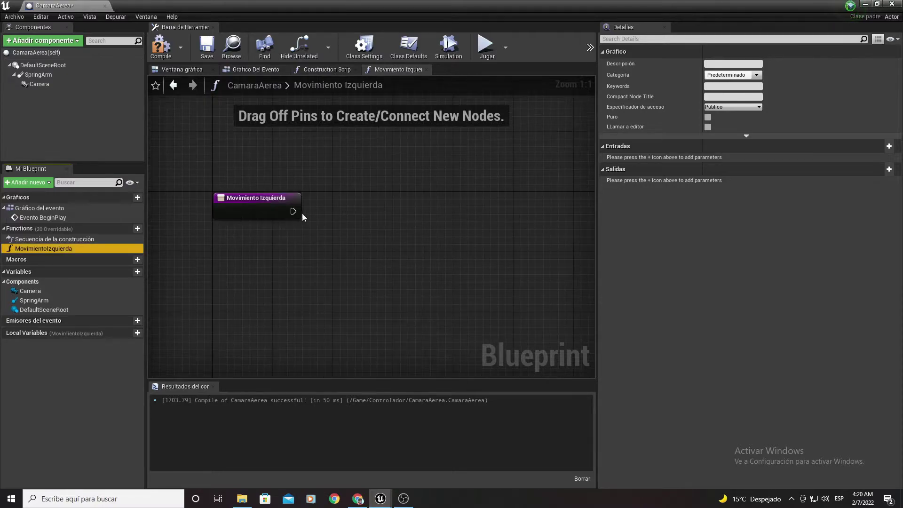
# Step: Wire the function entry to a new Get Mouse Position on Viewport node beside it
pyautogui.moveTo(292, 211); pyautogui.dragTo(334, 210)
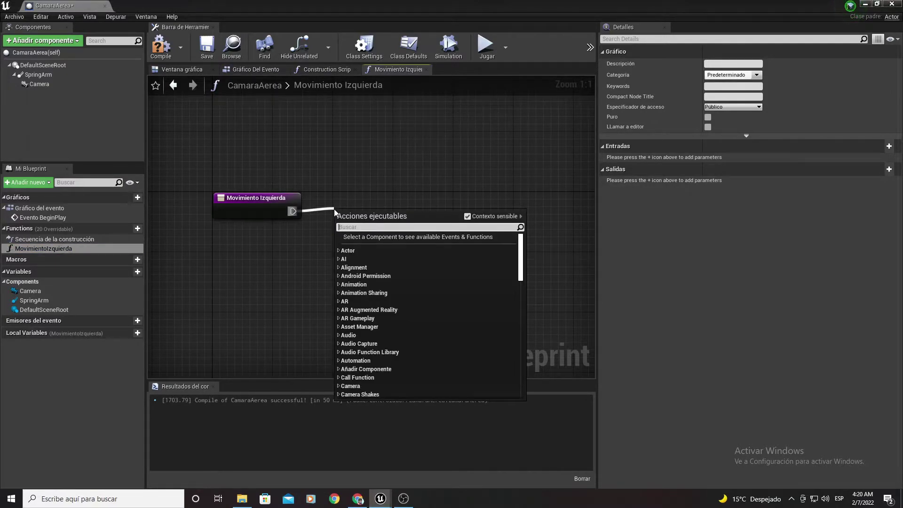
pyautogui.write('get')
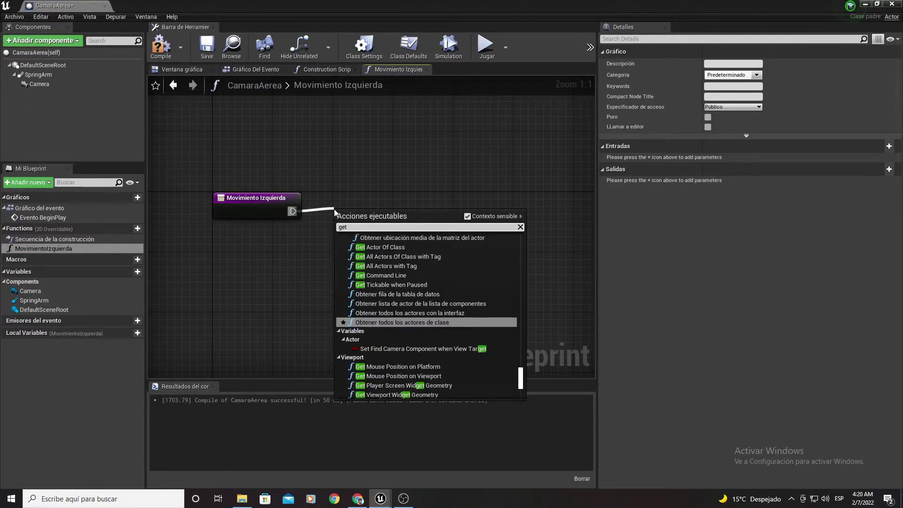
pyautogui.write('mouse')
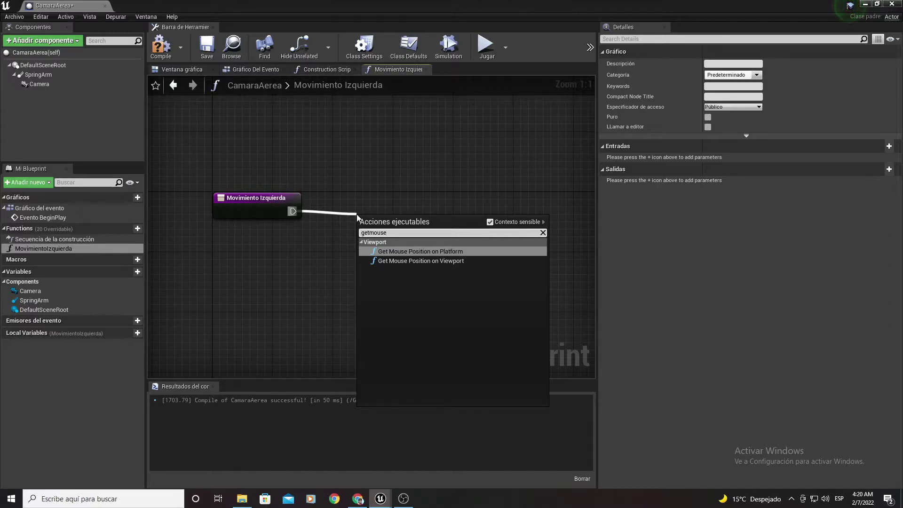
pyautogui.click(439, 266)
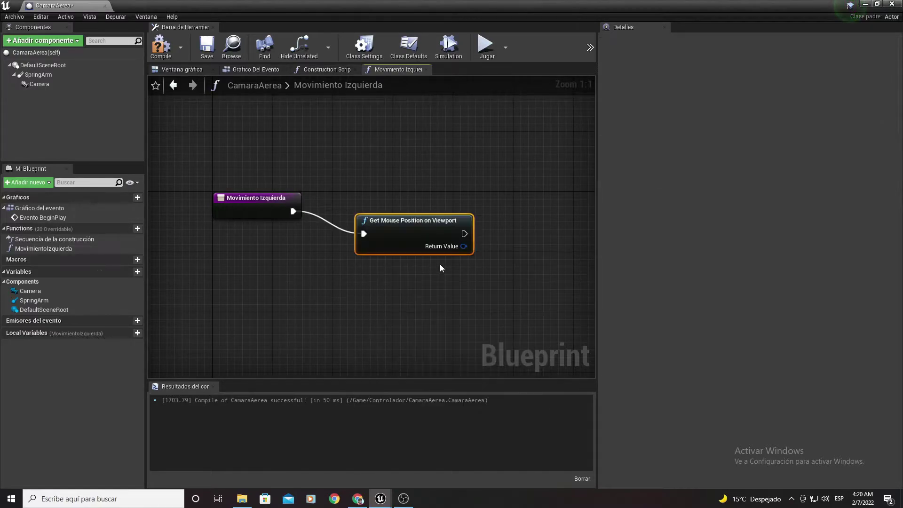
pyautogui.moveTo(402, 237); pyautogui.dragTo(383, 213)
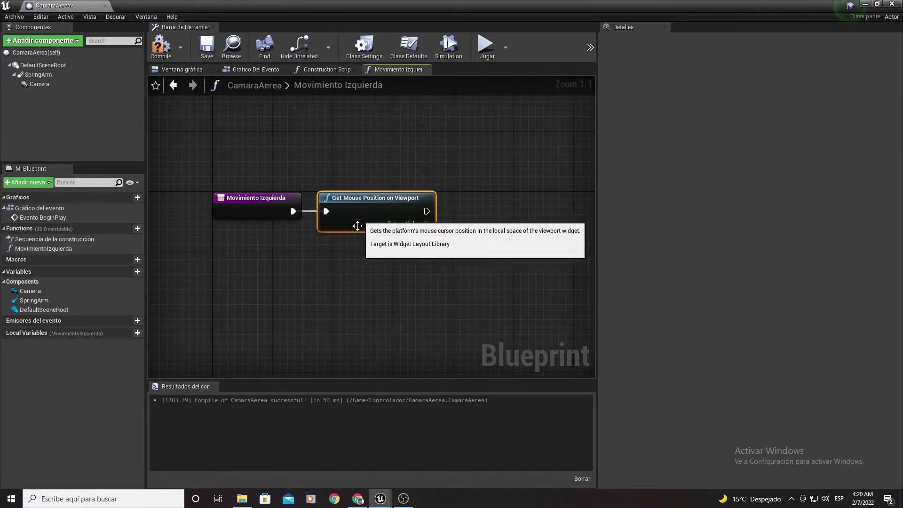
# Step: Start searching the node list for the viewport-size node with 'getvi'
pyautogui.moveTo(365, 269); pyautogui.dragTo(290, 248, button='right')
pyautogui.moveTo(383, 288); pyautogui.dragTo(436, 300, button='right')
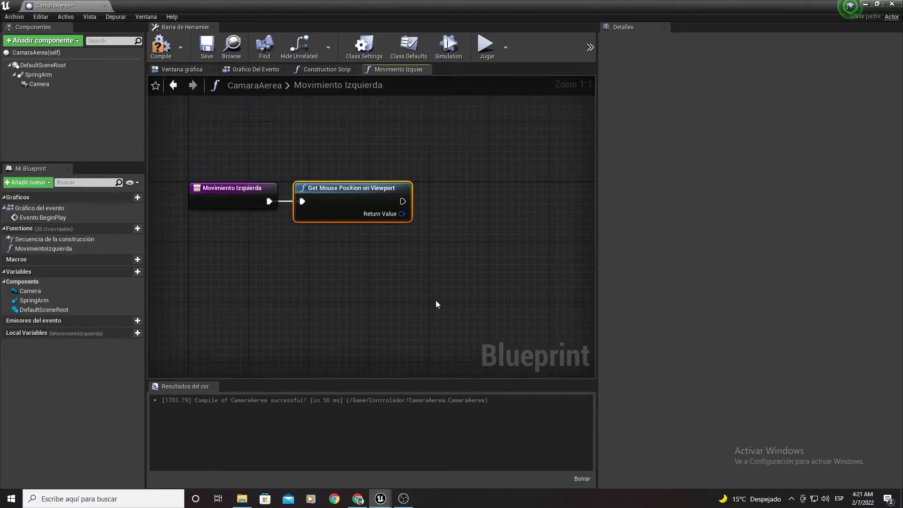
pyautogui.rightClick(366, 296)
pyautogui.write('getvi')
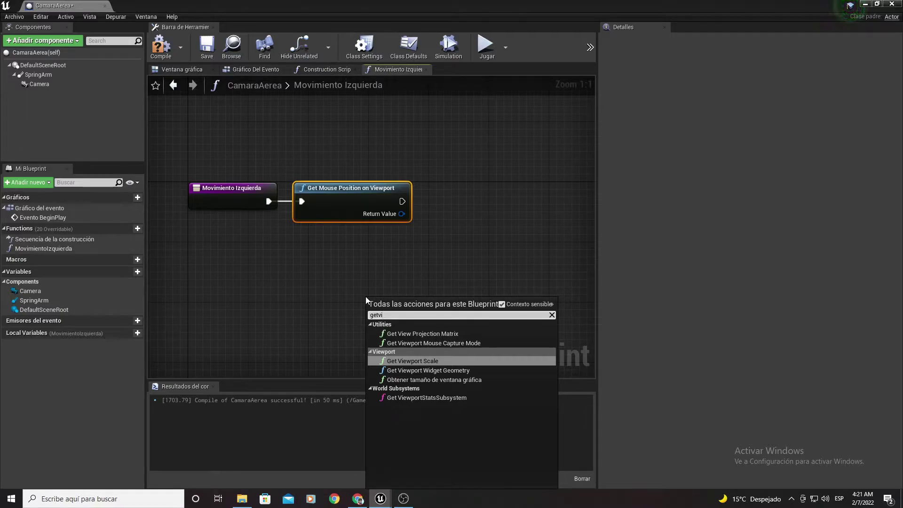
# Step: Add Obtener tamaño de ventana gráfica via 'getviewportsi' and place it under the mouse-position node
pyautogui.write('w')
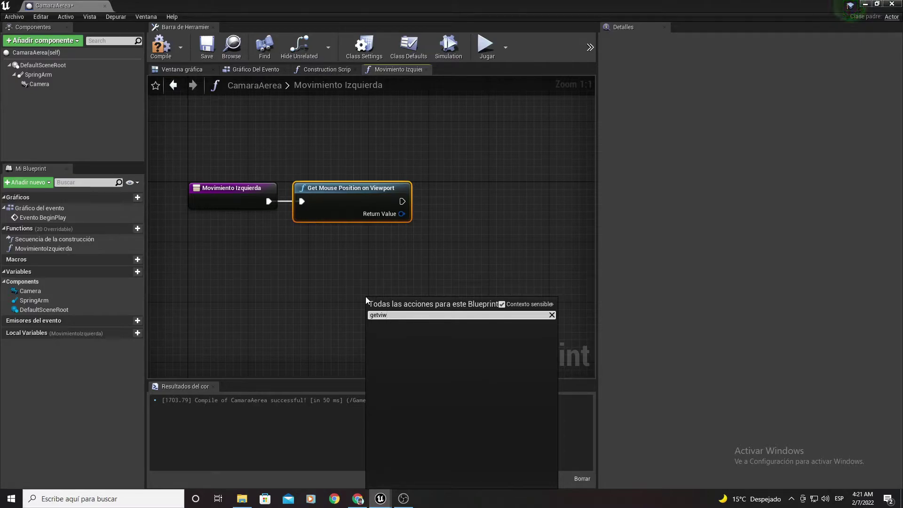
pyautogui.write('ports')
pyautogui.press('BackSpace')
pyautogui.press('BackSpace')
pyautogui.press('BackSpace')
pyautogui.press('BackSpace')
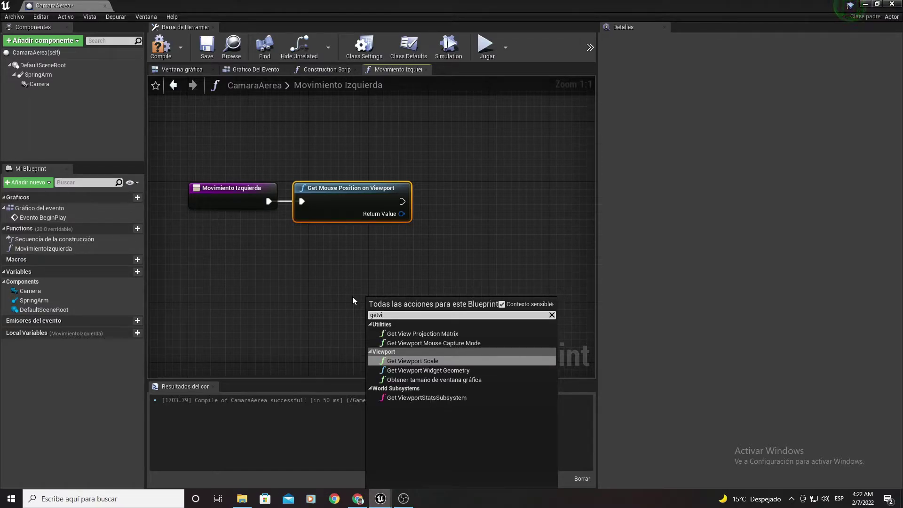
pyautogui.write('ew')
pyautogui.write('ports')
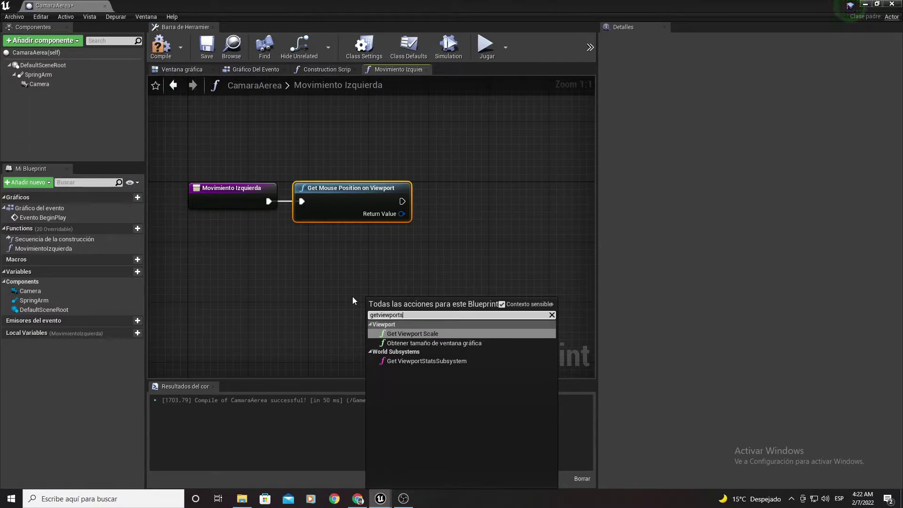
pyautogui.write('i')
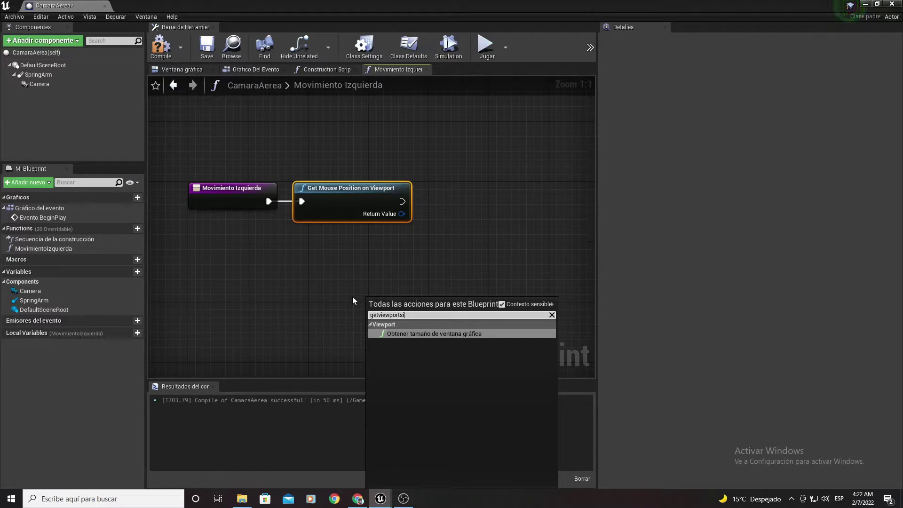
pyautogui.press('Return')
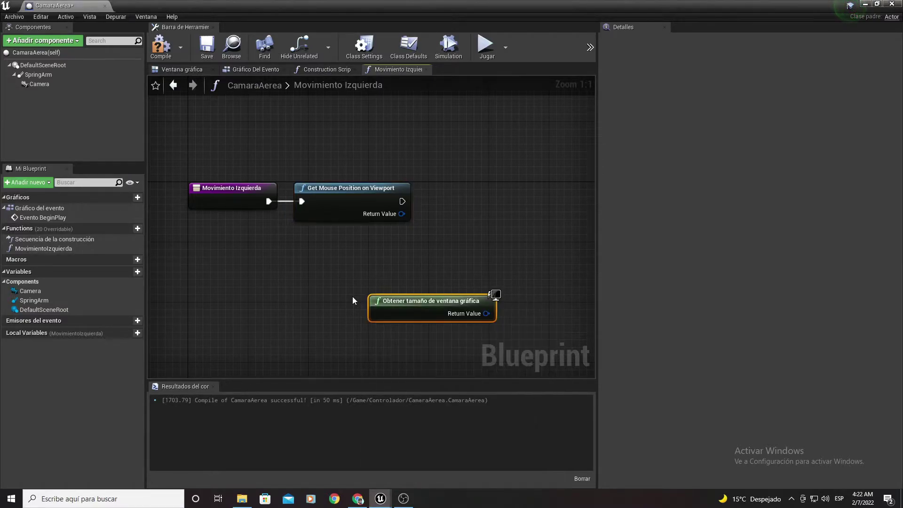
pyautogui.moveTo(452, 302); pyautogui.dragTo(290, 264)
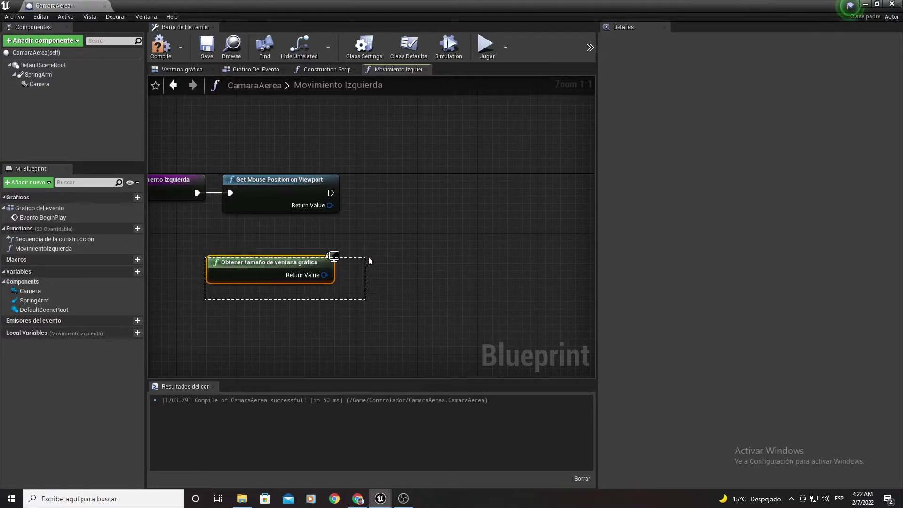
# Step: Split the viewport-size Return Value pin into separate X and Y outputs
pyautogui.rightClick(323, 277)
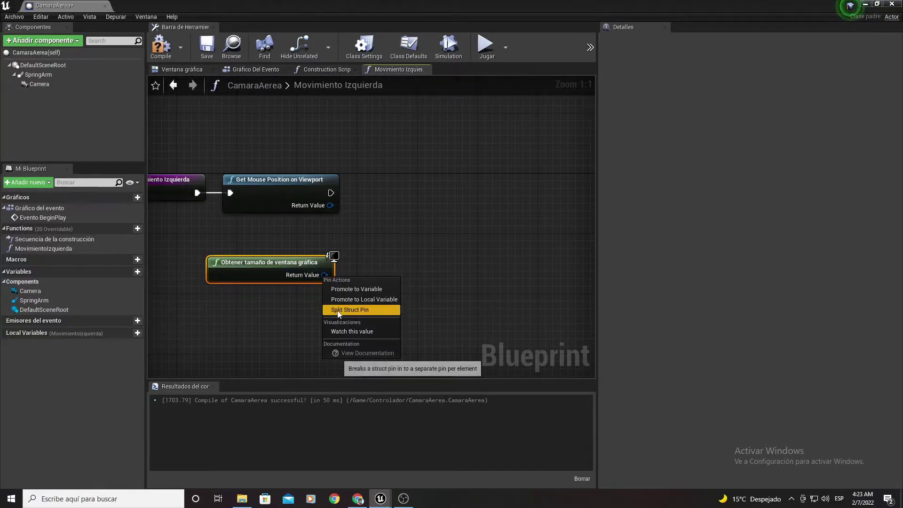
pyautogui.click(349, 309)
pyautogui.moveTo(290, 262); pyautogui.dragTo(291, 277)
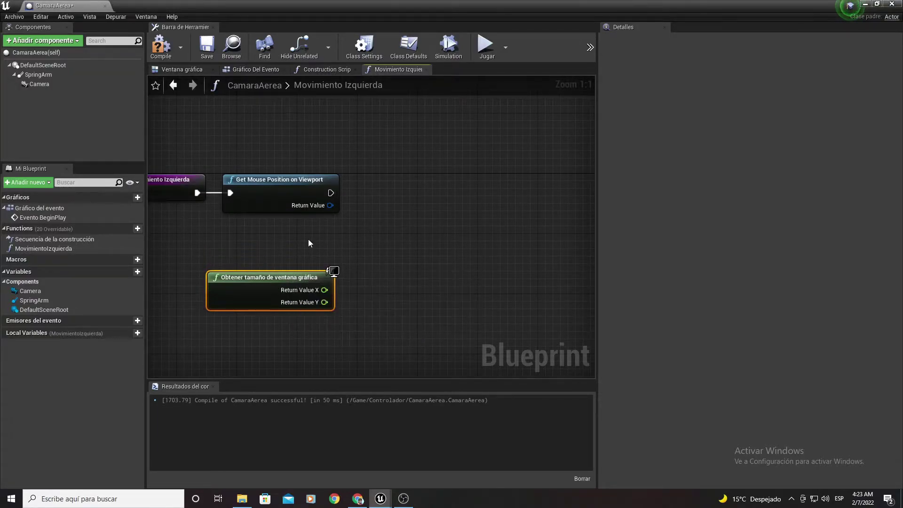
pyautogui.moveTo(321, 360); pyautogui.dragTo(258, 330, button='right')
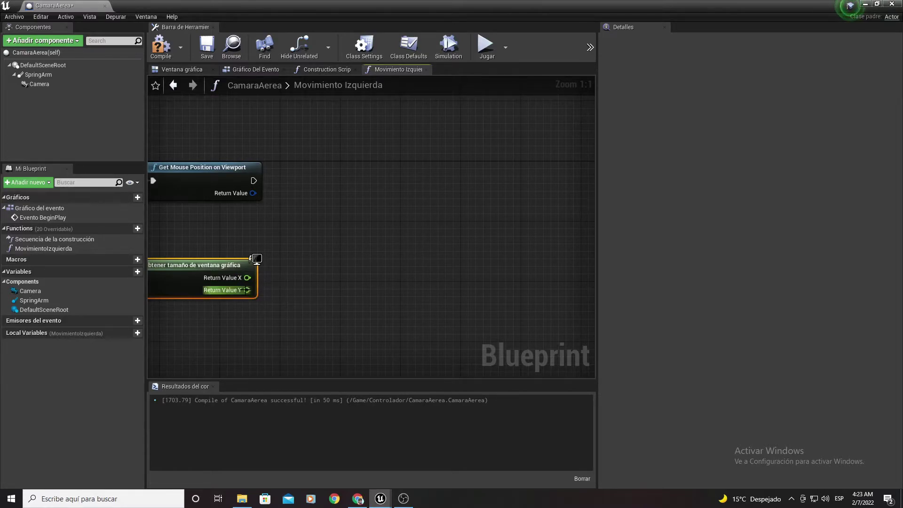
# Step: Feed Return Value X into a float × float node multiplying by 0.05
pyautogui.moveTo(247, 277); pyautogui.dragTo(309, 273)
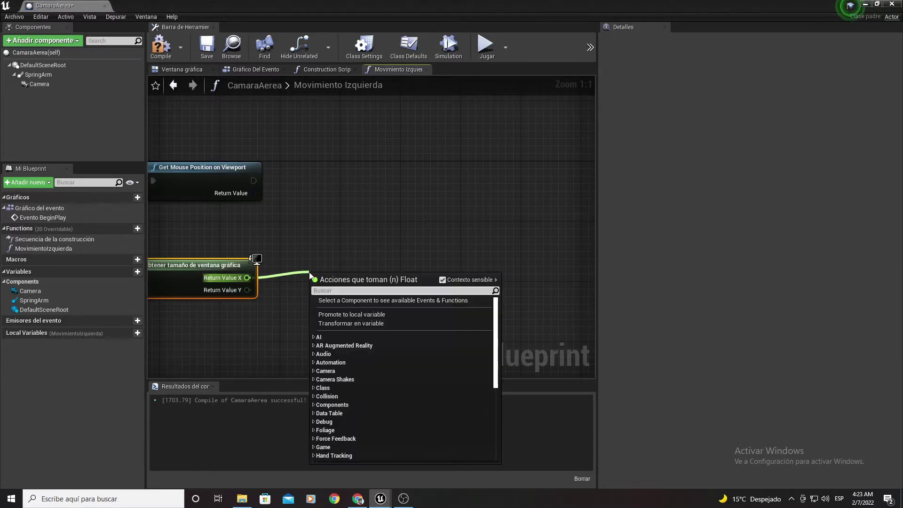
pyautogui.write('*')
pyautogui.press('Return')
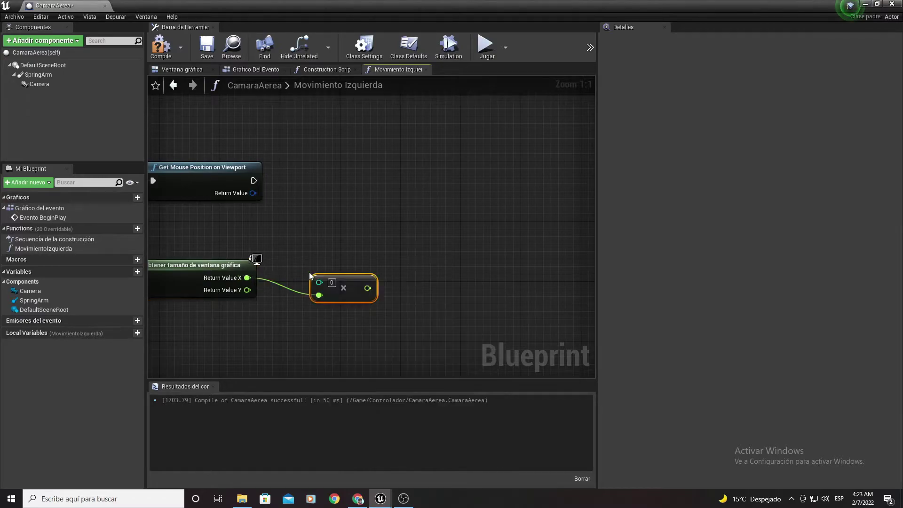
pyautogui.press('Delete')
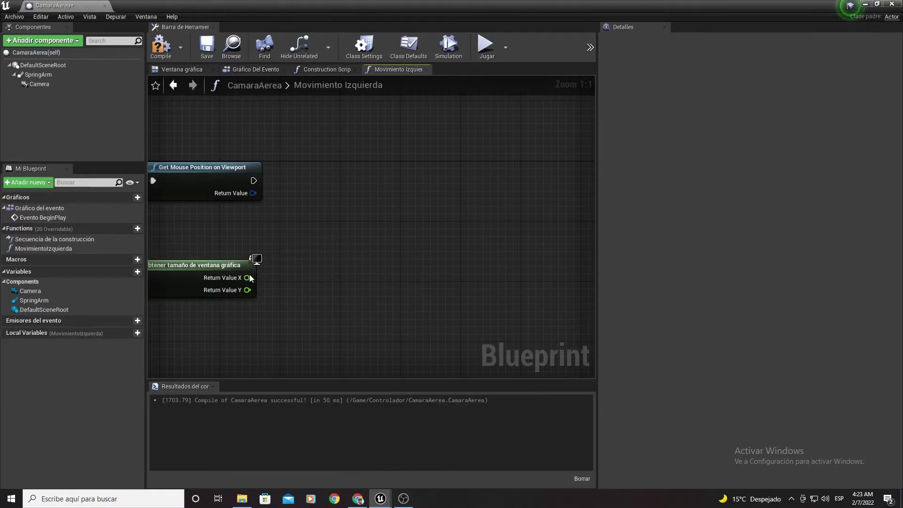
pyautogui.moveTo(247, 278); pyautogui.dragTo(326, 271)
pyautogui.write('-')
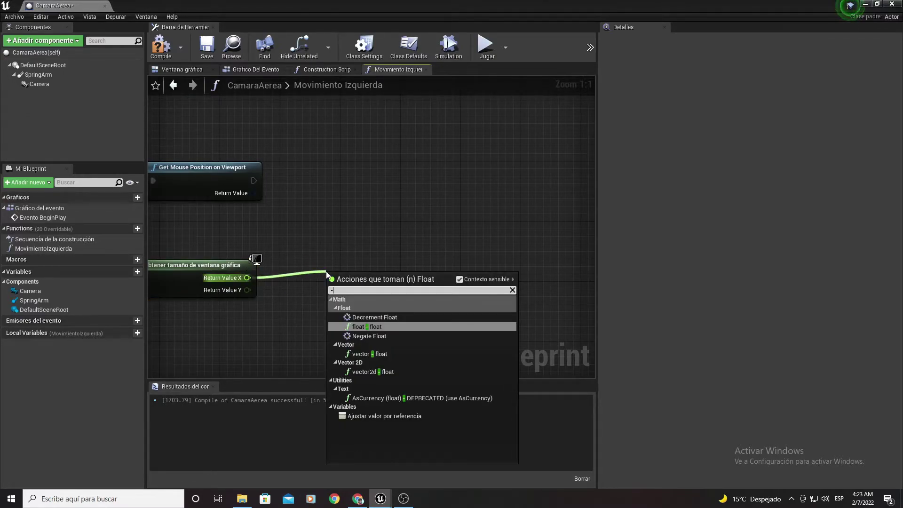
pyautogui.press('BackSpace')
pyautogui.write('*')
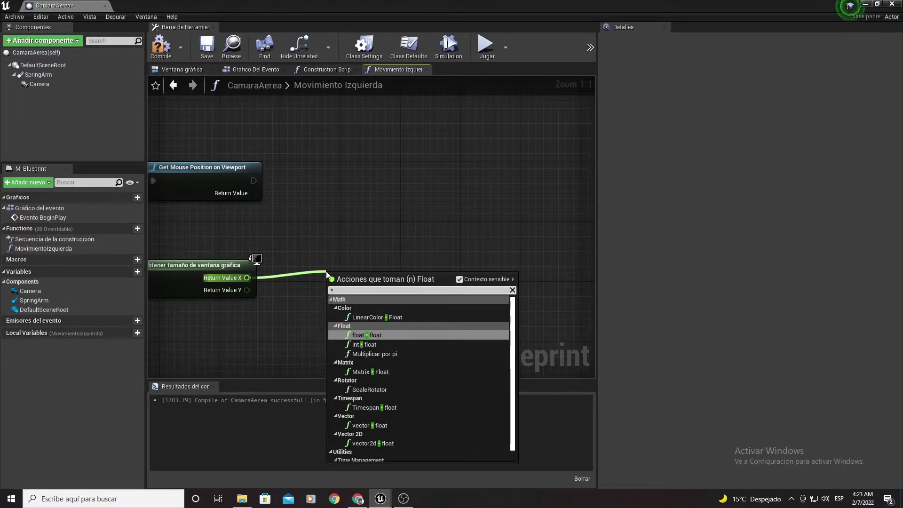
pyautogui.press('Return')
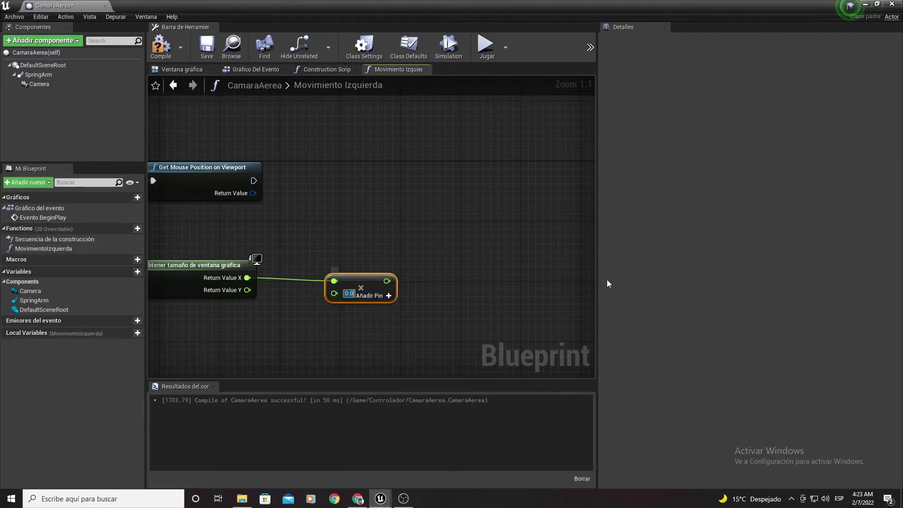
pyautogui.write('0')
pyautogui.write('.05')
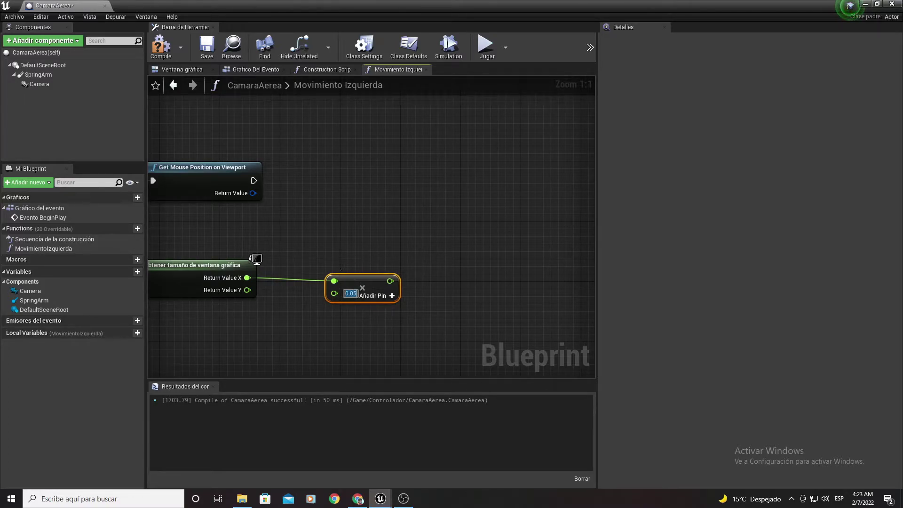
pyautogui.moveTo(363, 280); pyautogui.dragTo(433, 218)
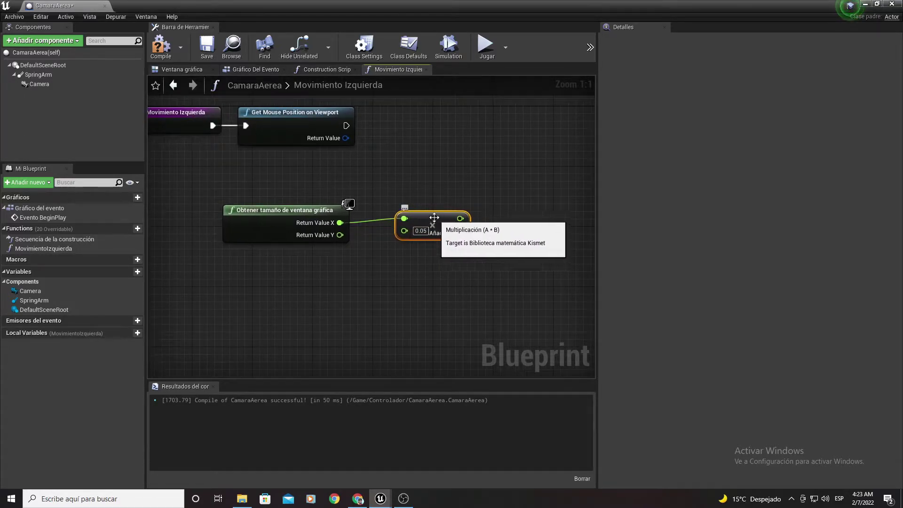
pyautogui.moveTo(434, 217)
pyautogui.mouseDown(button='right')
pyautogui.moveTo(390, 217)
pyautogui.moveTo(391, 244)
pyautogui.mouseUp(button='right')
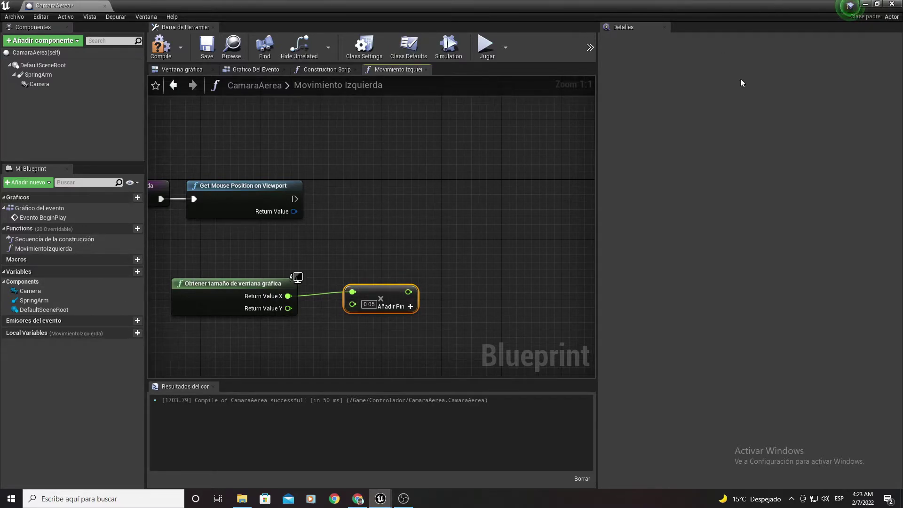
# Step: In the running test play, move the character forward, back and sideways with W, S and D, then end the test
pyautogui.click(864, 3)
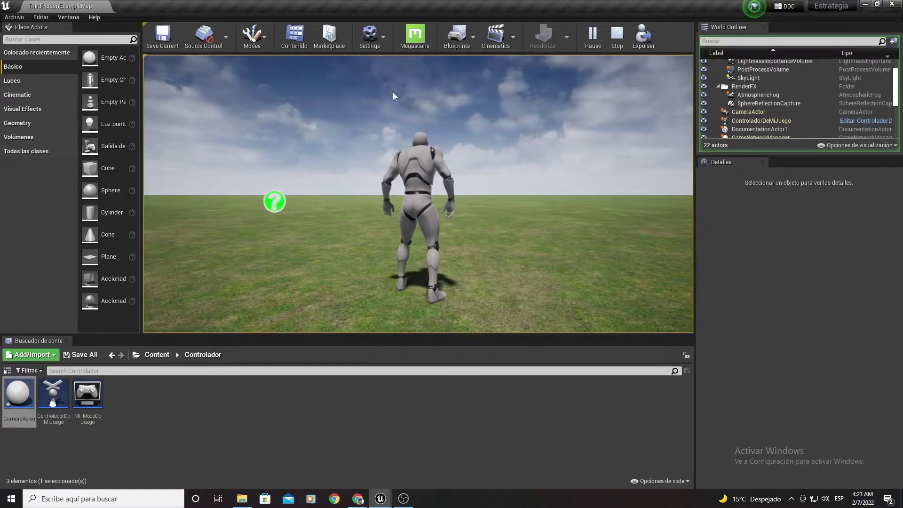
pyautogui.press('w')
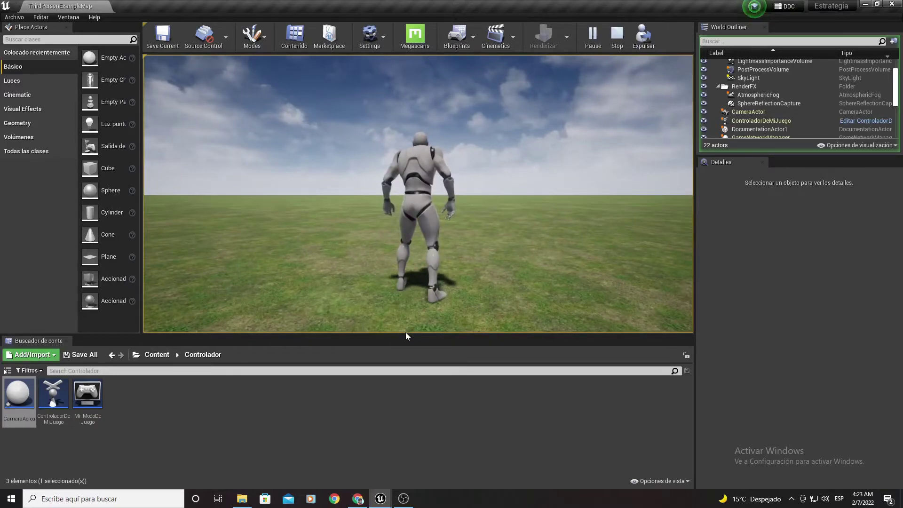
pyautogui.press('s')
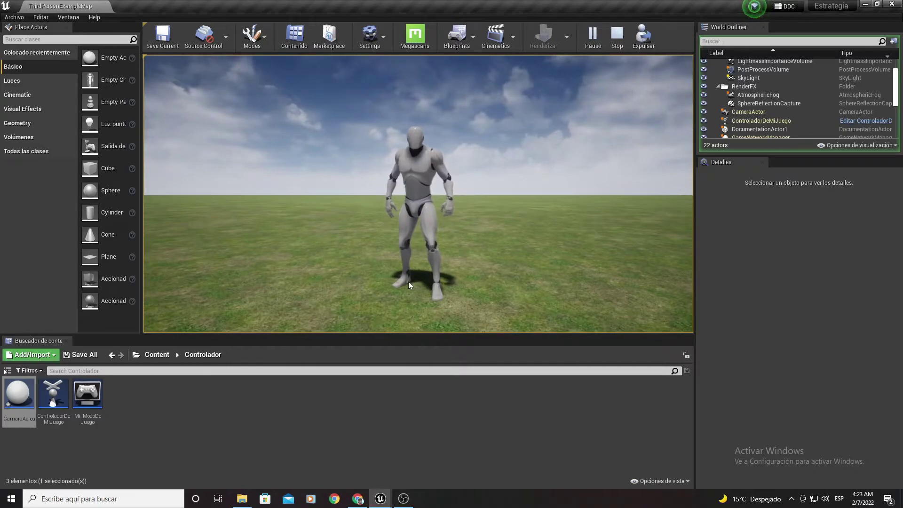
pyautogui.press('s')
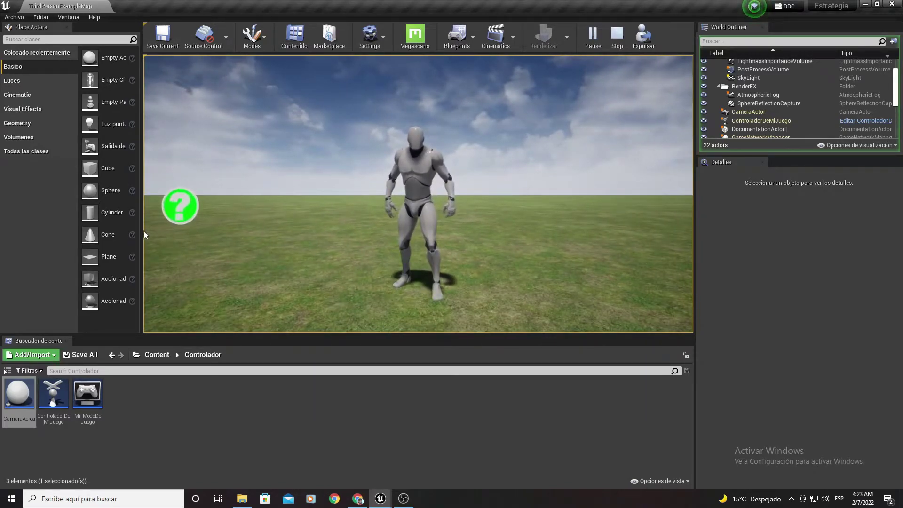
pyautogui.press('d')
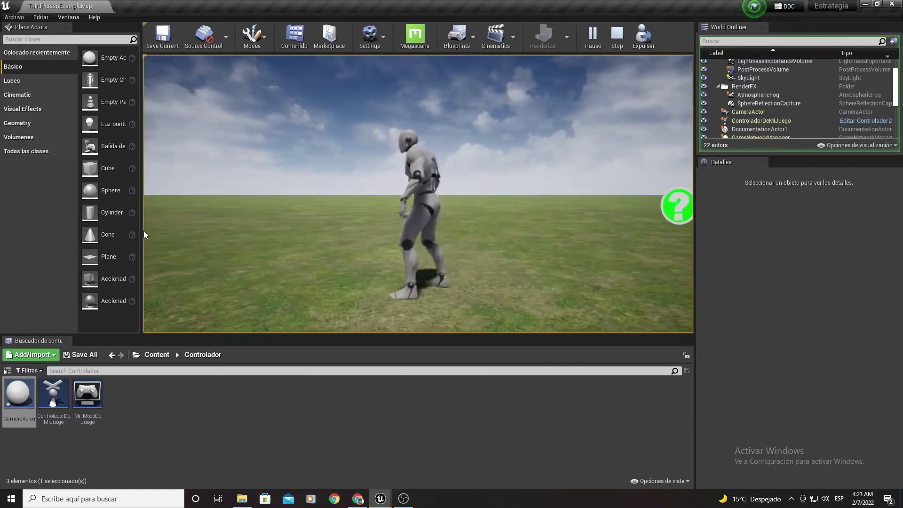
pyautogui.press('d')
pyautogui.press('Escape')
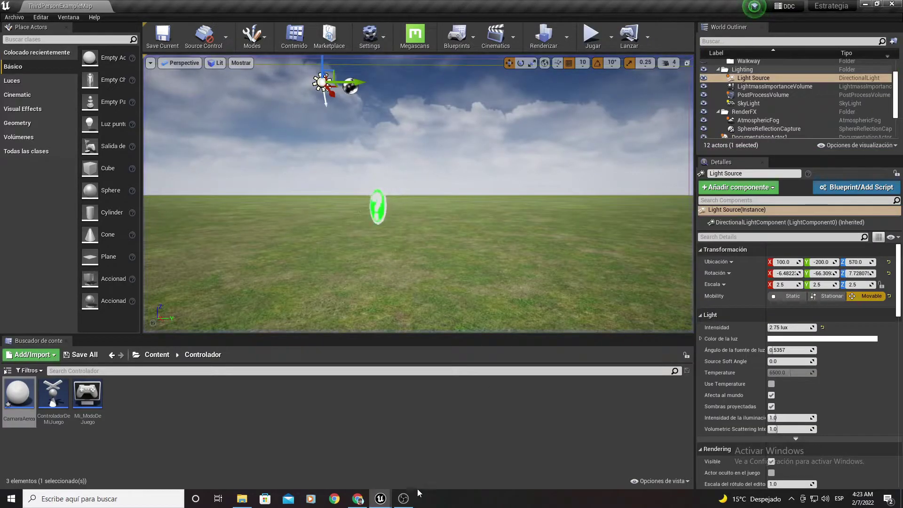
# Step: Back in CamaraAerea, lower the multiply node and split the mouse position Return Value into X and Y
pyautogui.click(348, 454)
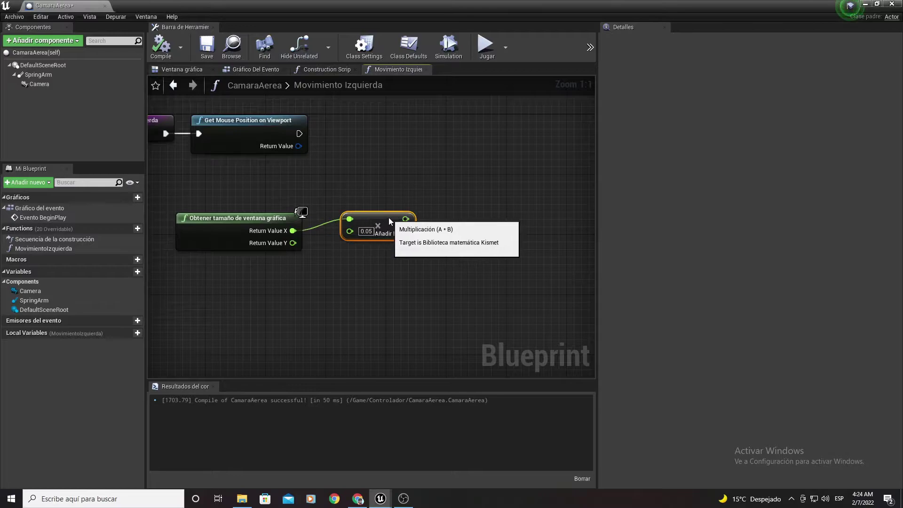
pyautogui.moveTo(389, 218); pyautogui.dragTo(393, 259)
pyautogui.rightClick(310, 195)
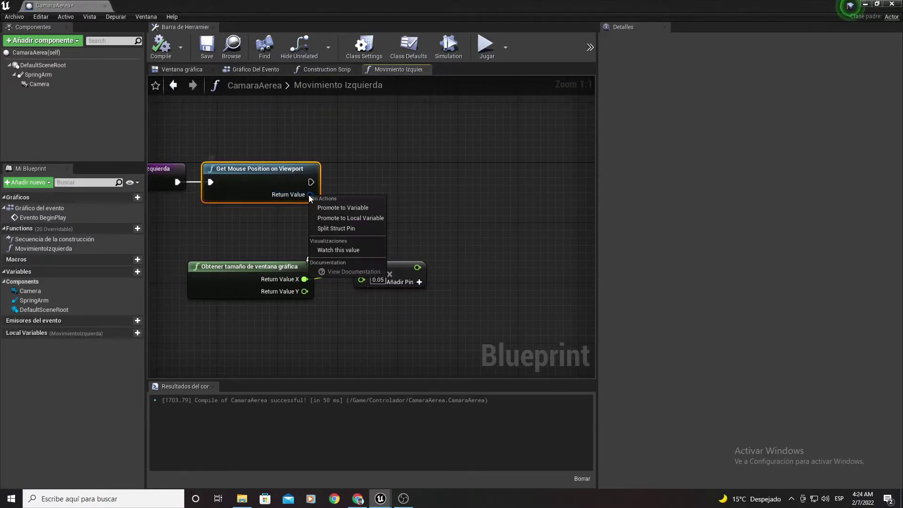
pyautogui.click(332, 230)
# Step: Add a Normalizar al rango node from Return Value X and feed the multiply result into Range Max
pyautogui.moveTo(310, 194); pyautogui.dragTo(405, 211)
pyautogui.write('normal')
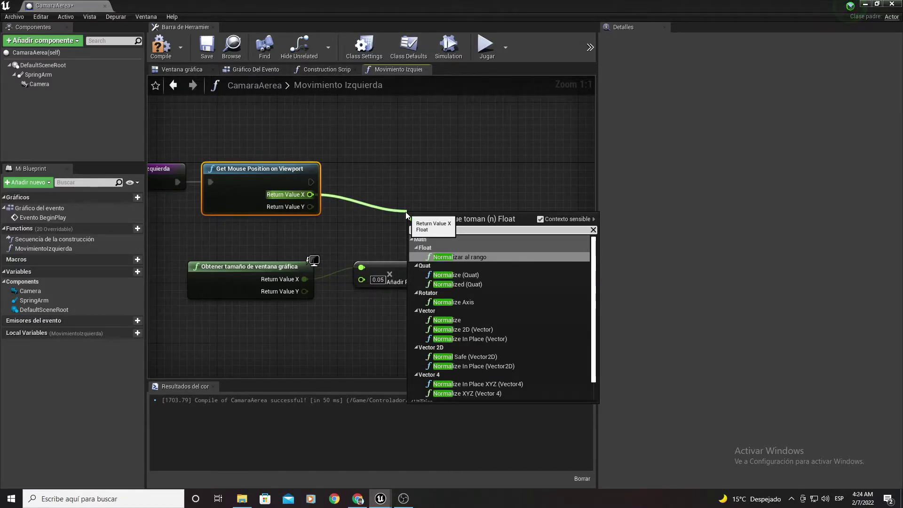
pyautogui.press('Return')
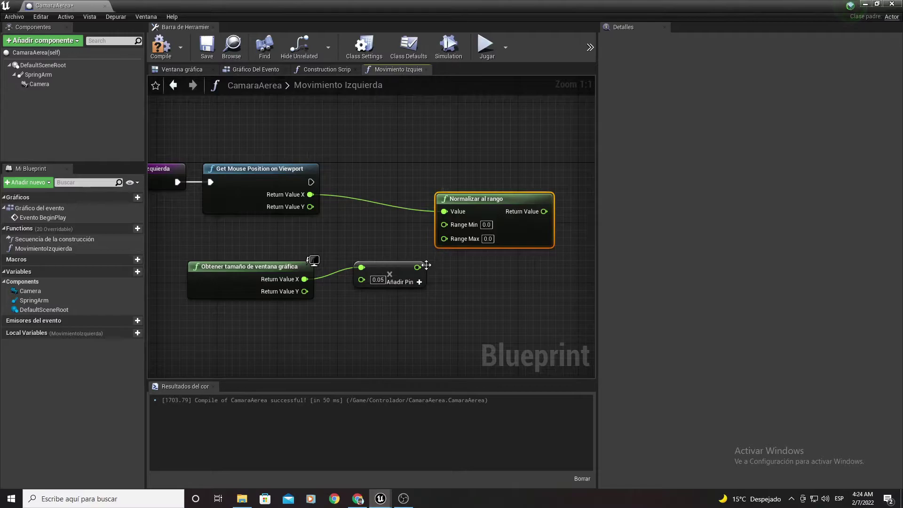
pyautogui.moveTo(418, 267); pyautogui.dragTo(446, 241)
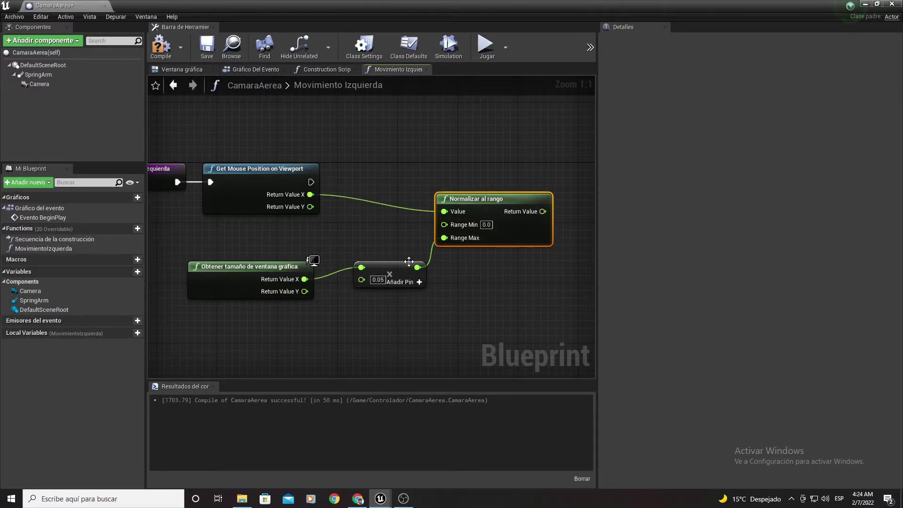
pyautogui.click(397, 264)
# Step: Rearrange the nodes around Normalizar al rango and drag a new connection from its output
pyautogui.moveTo(444, 199); pyautogui.dragTo(425, 160, button='right')
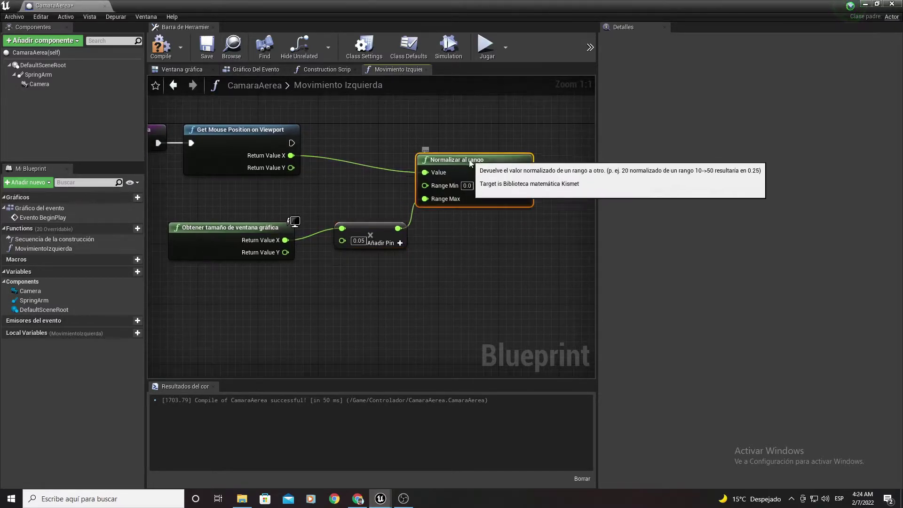
pyautogui.moveTo(425, 160); pyautogui.dragTo(425, 168)
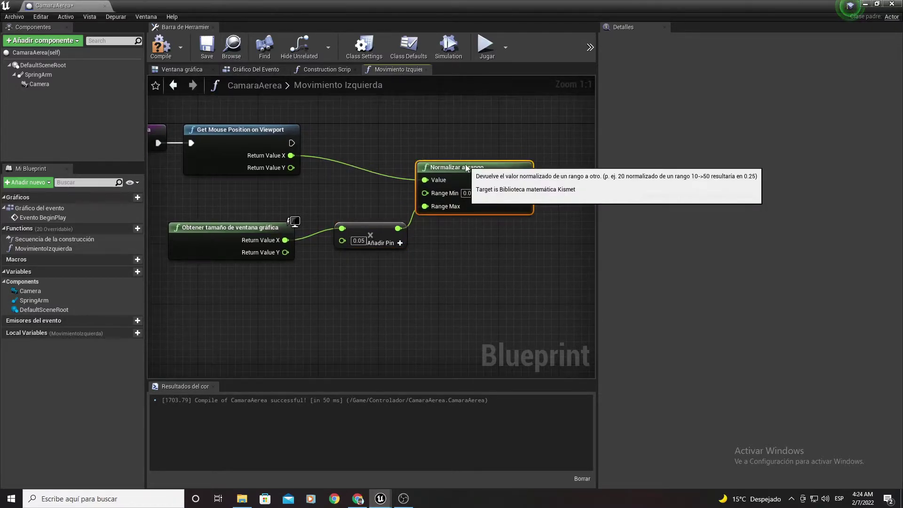
pyautogui.rightClick(379, 227)
pyautogui.click(351, 225)
pyautogui.moveTo(418, 276); pyautogui.dragTo(258, 323, button='right')
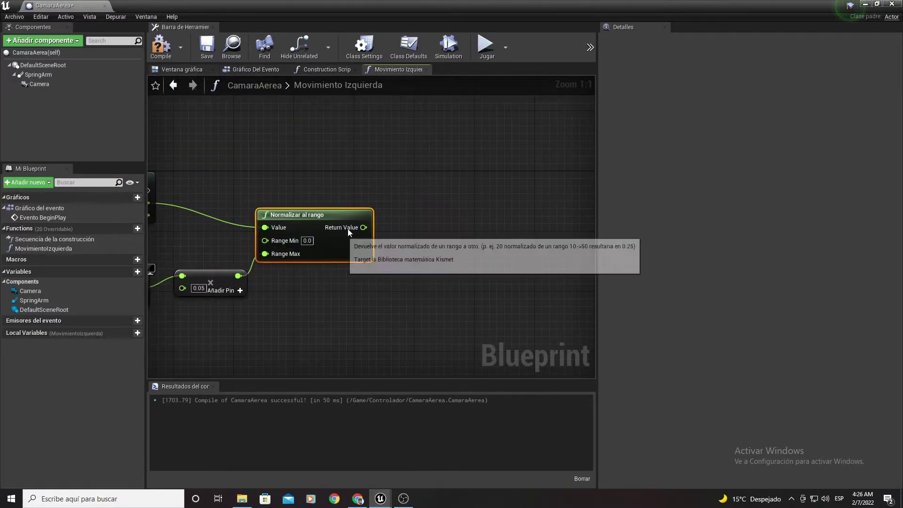
pyautogui.moveTo(363, 227); pyautogui.dragTo(407, 222)
# Step: Add a float subtraction with the normalized value in B and A set to 1.0
pyautogui.write('-')
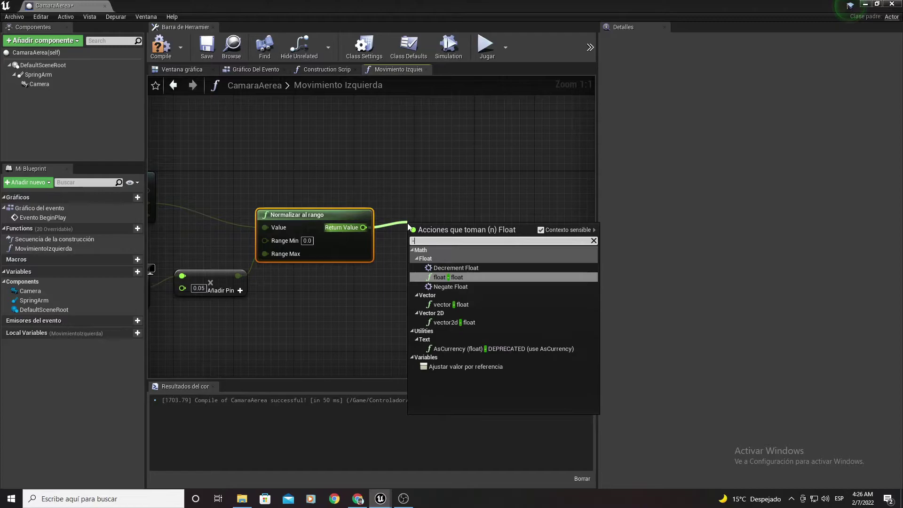
pyautogui.press('Return')
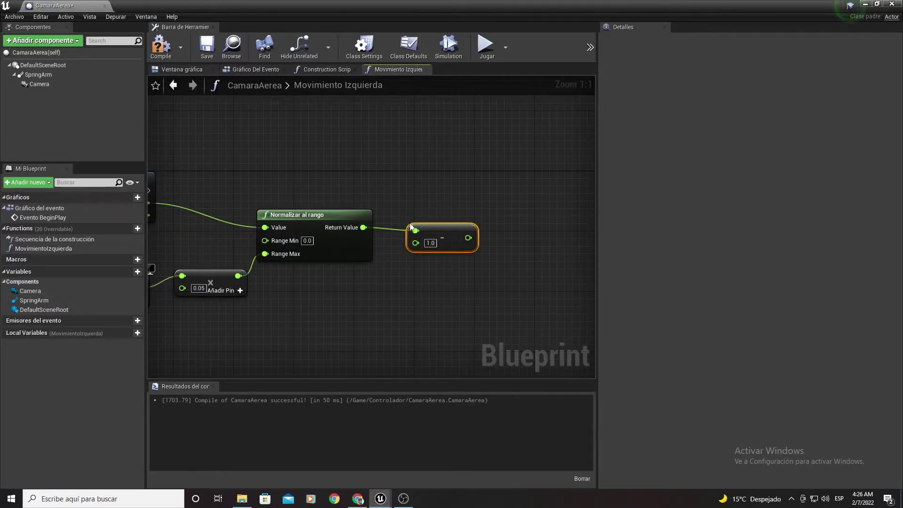
pyautogui.moveTo(415, 229)
pyautogui.keyDown('ctrl'); pyautogui.mouseDown()
pyautogui.moveTo(416, 242)
pyautogui.moveTo(442, 216)
pyautogui.mouseUp(); pyautogui.keyUp('ctrl')
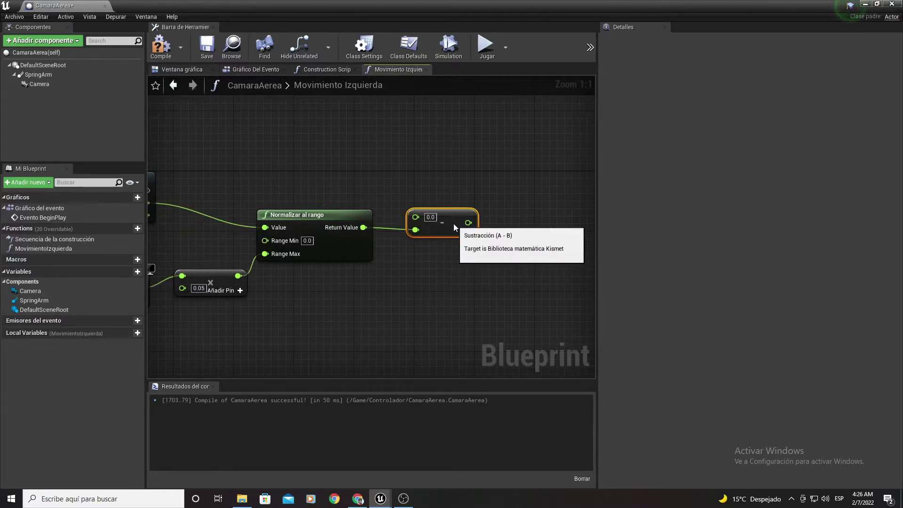
pyautogui.click(430, 217)
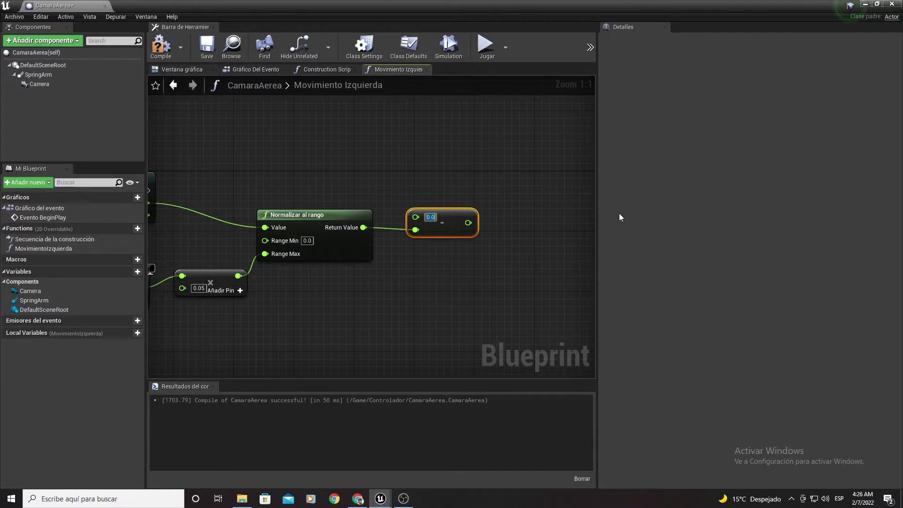
pyautogui.write('1')
pyautogui.moveTo(473, 223); pyautogui.dragTo(426, 243, button='right')
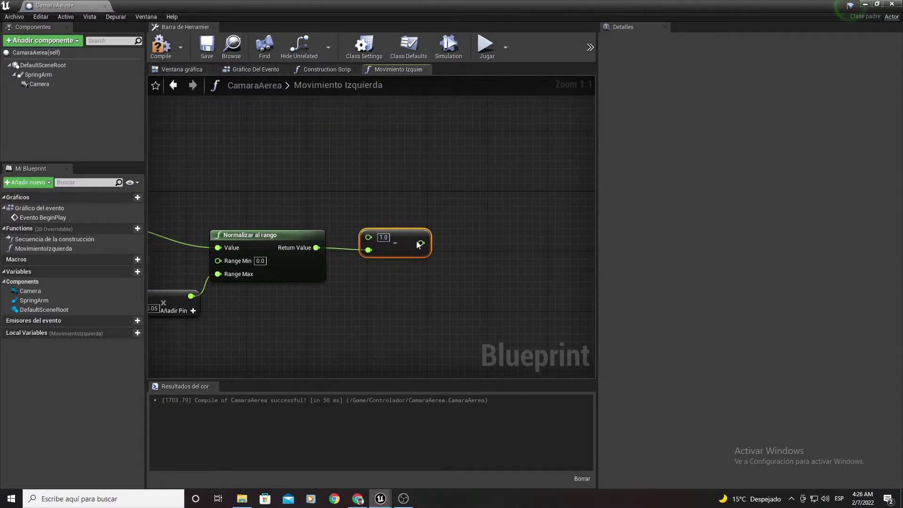
# Step: Multiply a vector with X 100.0 by the subtraction result using a vector * float node
pyautogui.moveTo(426, 243); pyautogui.dragTo(439, 224)
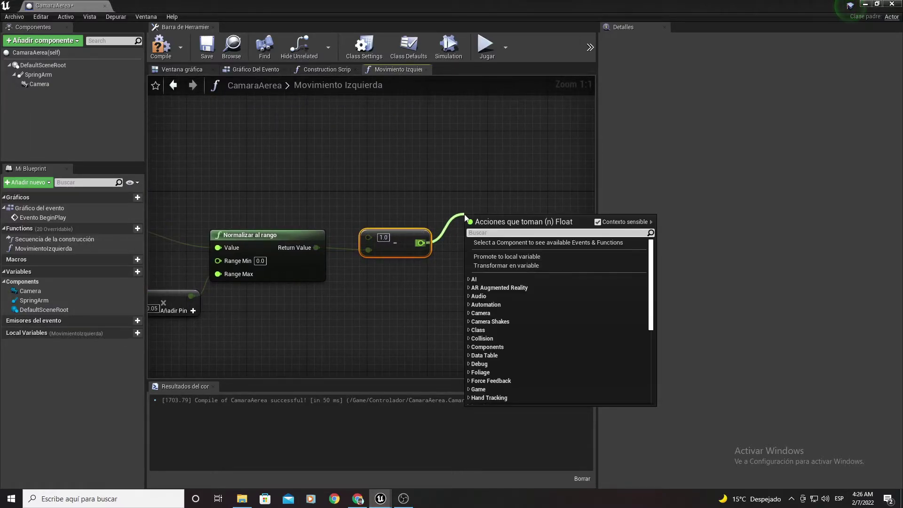
pyautogui.write('*')
pyautogui.press('Down')
pyautogui.press('Down')
pyautogui.press('Down')
pyautogui.press('Down')
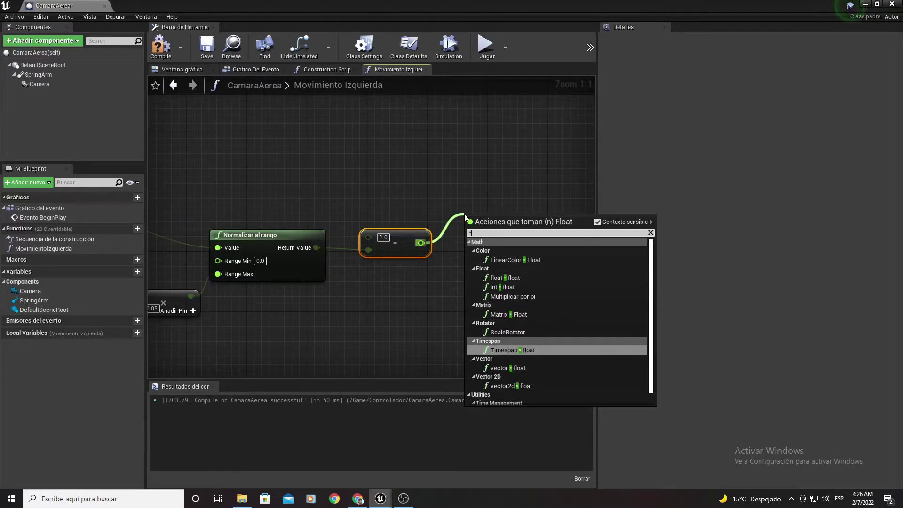
pyautogui.press('Up')
pyautogui.press('Up')
pyautogui.press('Up')
pyautogui.press('Down')
pyautogui.press('Down')
pyautogui.press('Down')
pyautogui.press('Down')
pyautogui.press('Return')
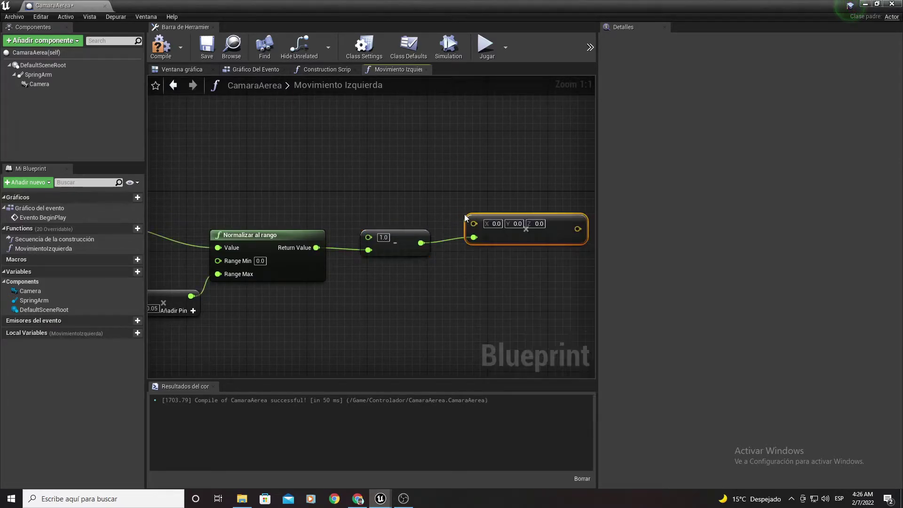
pyautogui.moveTo(468, 217); pyautogui.dragTo(378, 193, button='right')
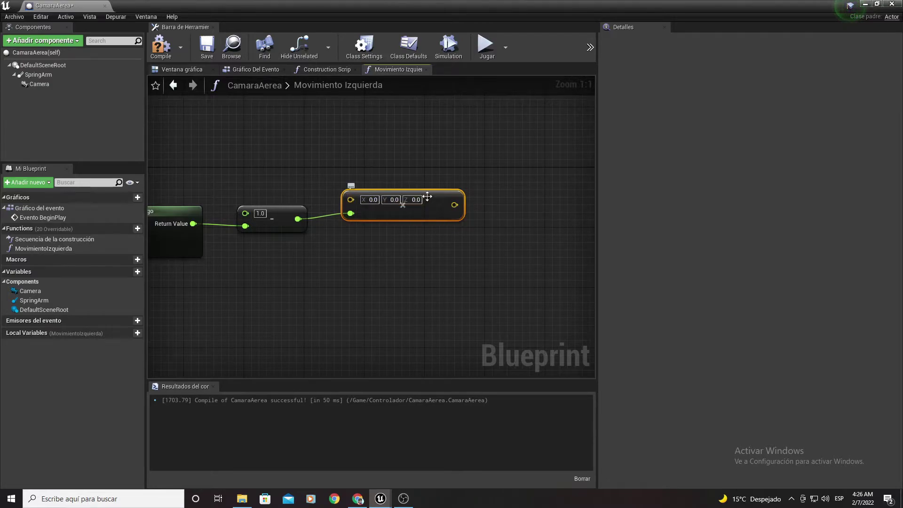
pyautogui.moveTo(427, 196); pyautogui.dragTo(420, 174)
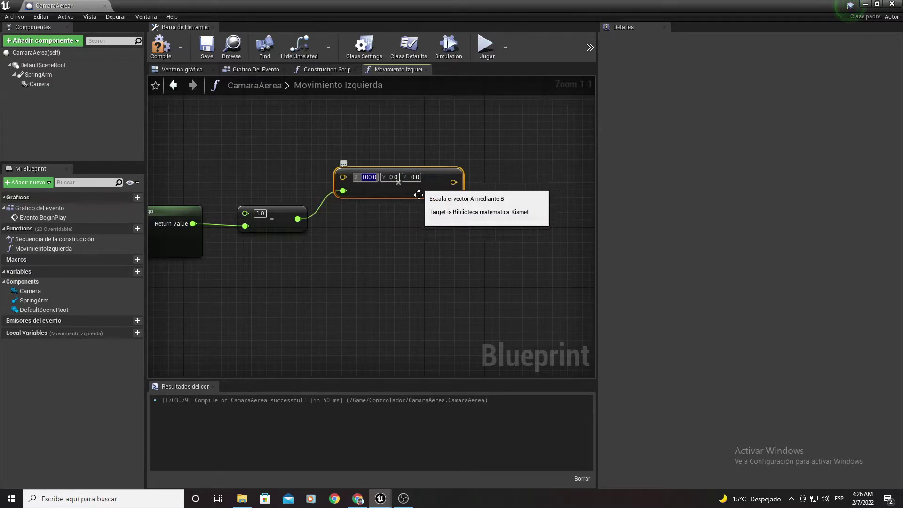
pyautogui.moveTo(431, 185); pyautogui.dragTo(523, 213, button='right')
# Step: Add an AddRelativeLocation (DefaultSceneRoot) node to the execution flow and place it beside the vector node
pyautogui.click(406, 501)
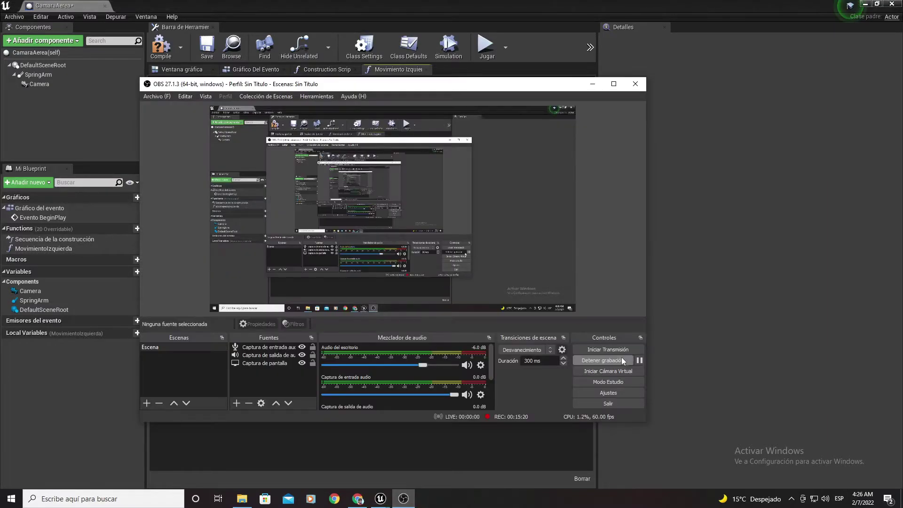
pyautogui.click(639, 361)
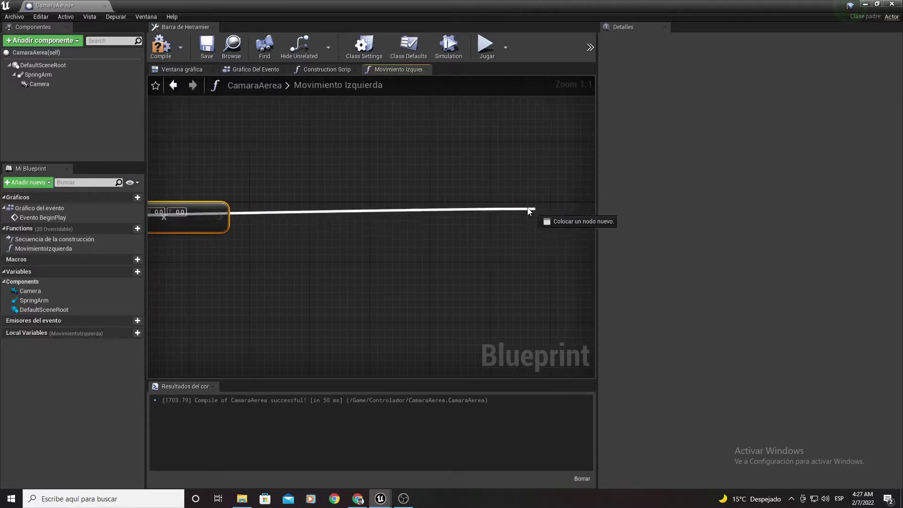
pyautogui.moveTo(588, 211); pyautogui.dragTo(376, 213)
pyautogui.write('add')
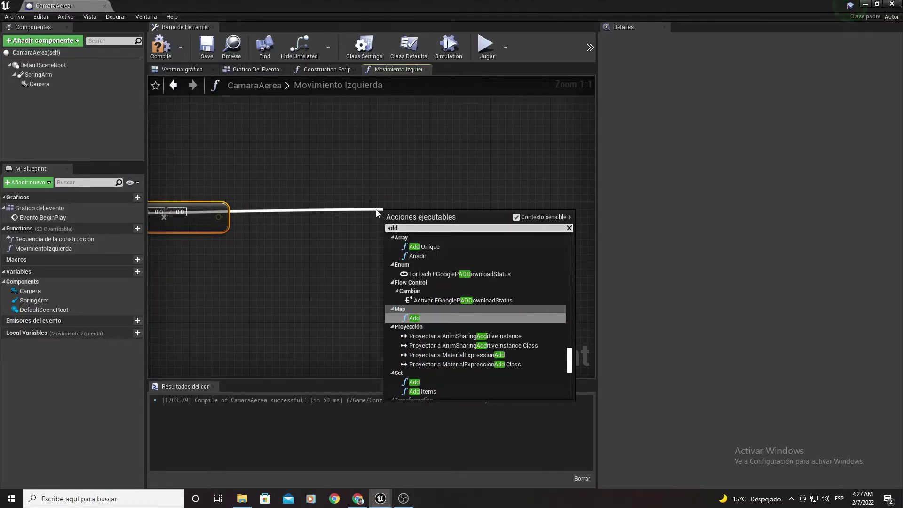
pyautogui.write('relati')
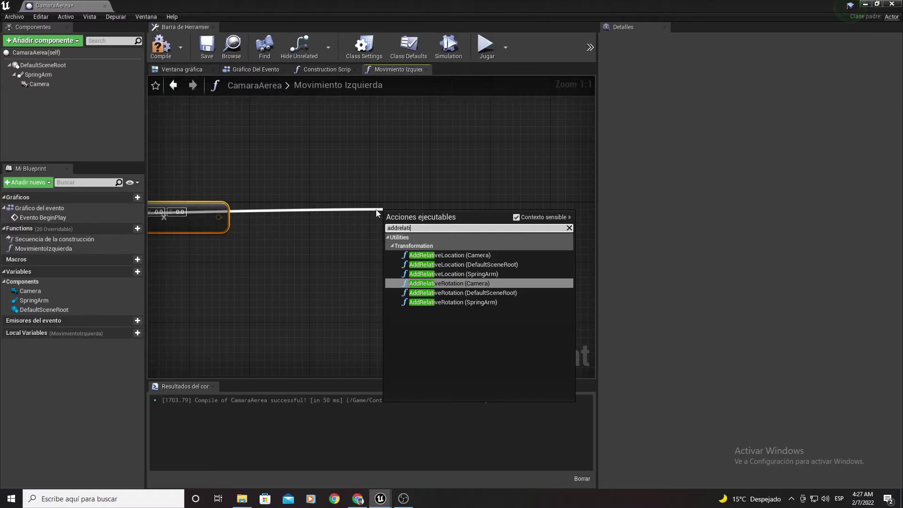
pyautogui.press('Up')
pyautogui.press('Up')
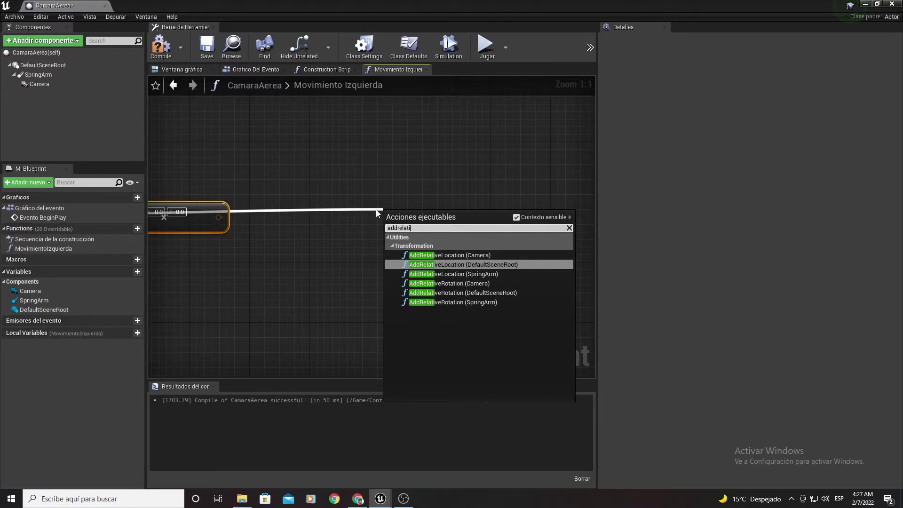
pyautogui.press('Return')
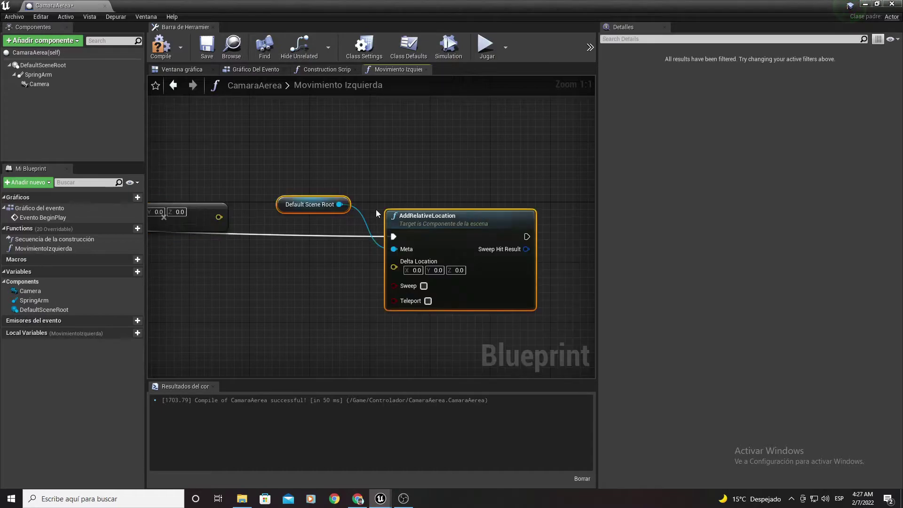
pyautogui.moveTo(412, 219)
pyautogui.mouseDown()
pyautogui.moveTo(301, 168)
pyautogui.moveTo(328, 136)
pyautogui.moveTo(478, 159)
pyautogui.moveTo(487, 172)
pyautogui.mouseUp()
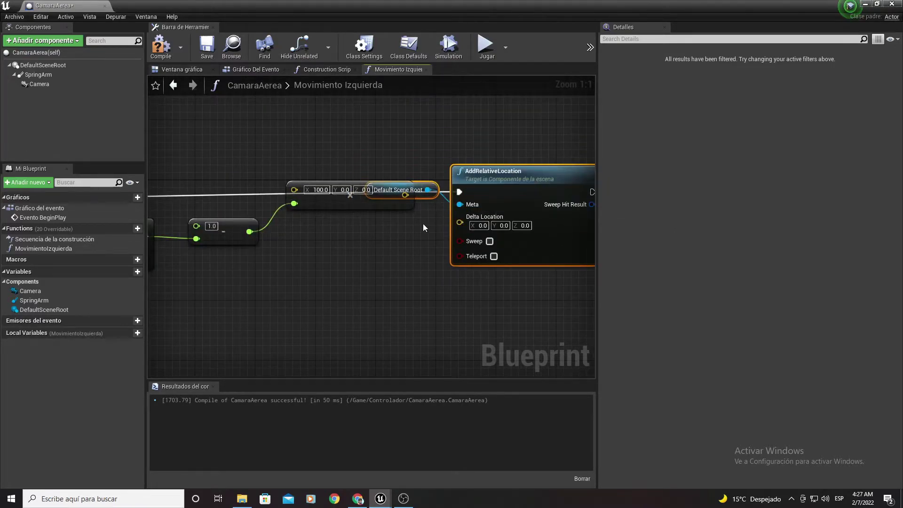
# Step: Connect the scaled vector to Delta Location and Default Scene Root to the target pin, then tidy the nodes
pyautogui.moveTo(419, 198); pyautogui.dragTo(390, 237)
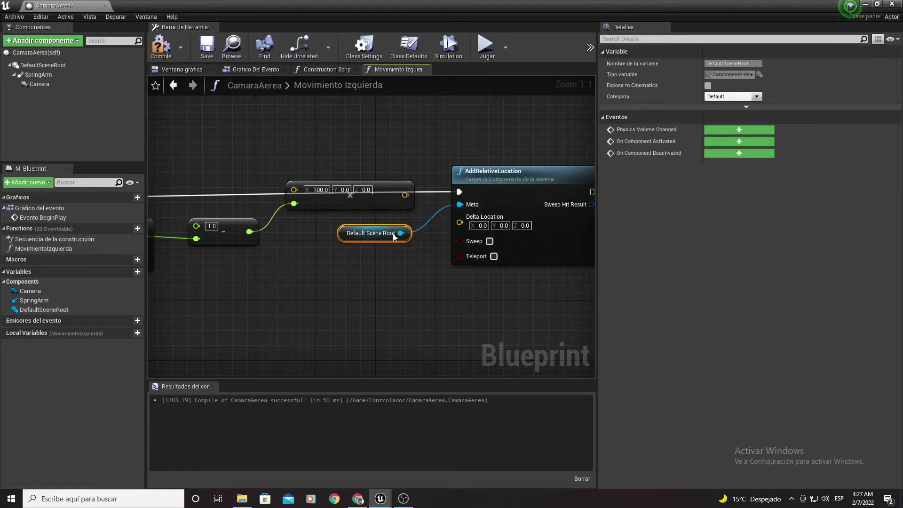
pyautogui.moveTo(404, 195); pyautogui.dragTo(460, 217)
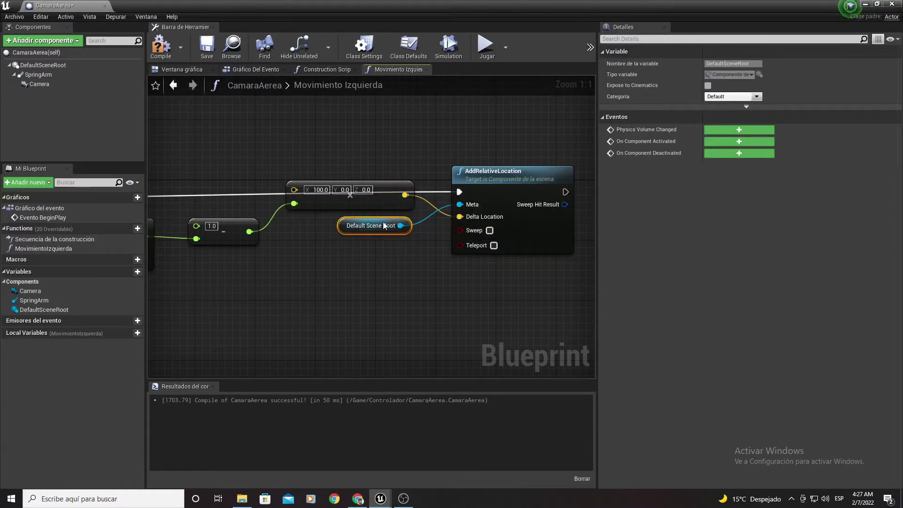
pyautogui.moveTo(397, 225); pyautogui.dragTo(460, 205)
pyautogui.moveTo(364, 225)
pyautogui.mouseDown()
pyautogui.moveTo(397, 210)
pyautogui.moveTo(472, 270)
pyautogui.mouseUp()
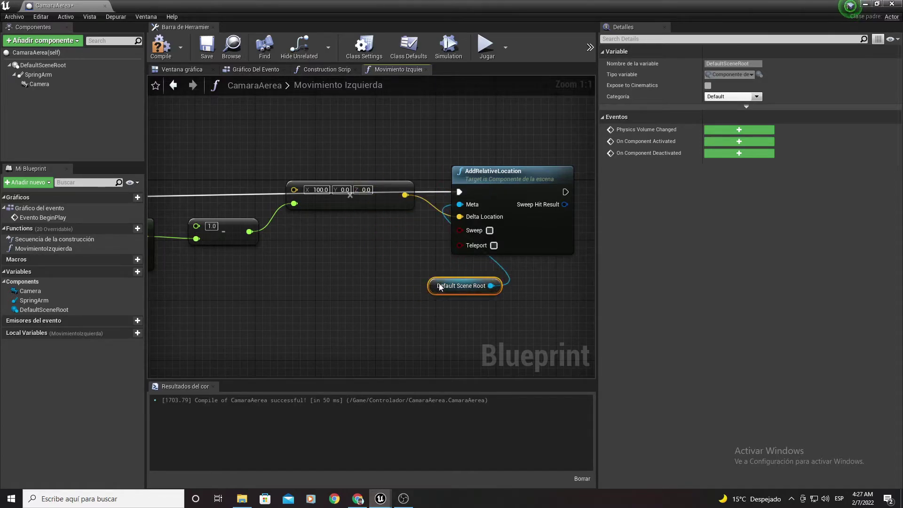
pyautogui.moveTo(351, 208); pyautogui.dragTo(354, 232)
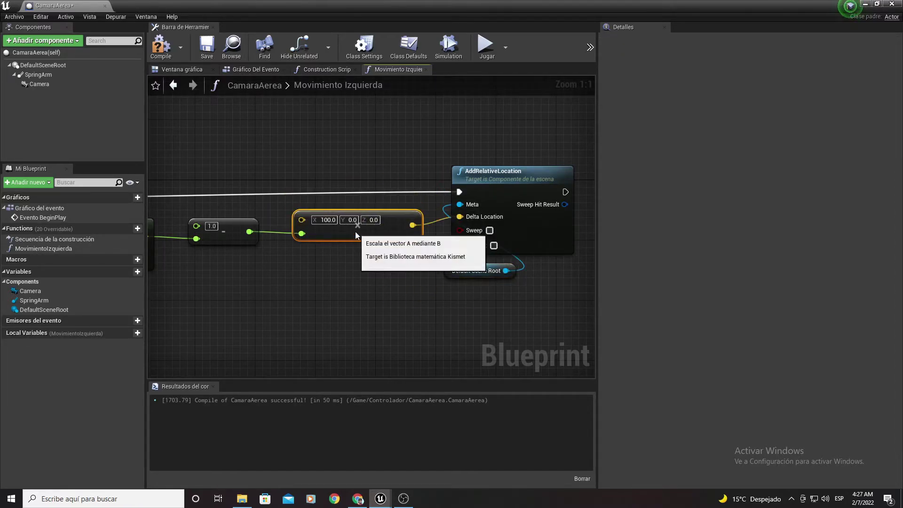
pyautogui.moveTo(208, 212)
pyautogui.mouseDown(button='right')
pyautogui.moveTo(328, 220)
pyautogui.moveTo(314, 287)
pyautogui.mouseUp(button='right')
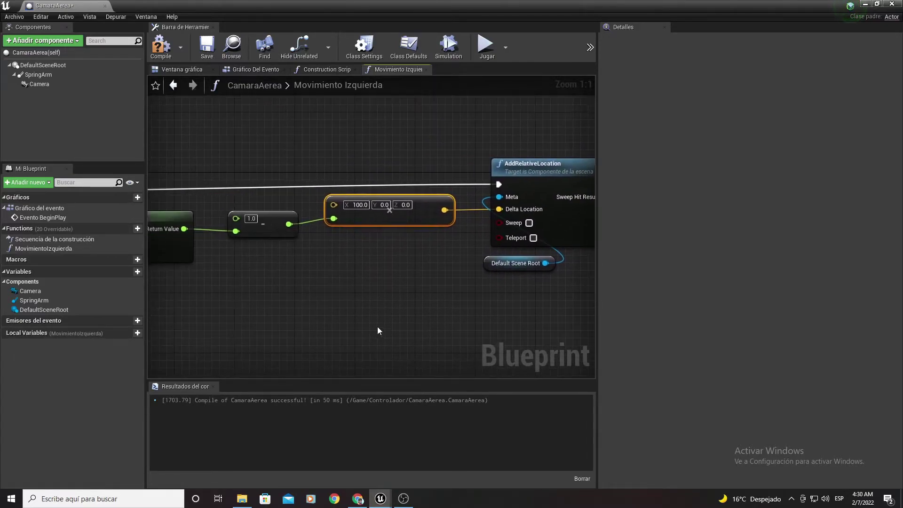
pyautogui.moveTo(419, 226); pyautogui.dragTo(431, 228)
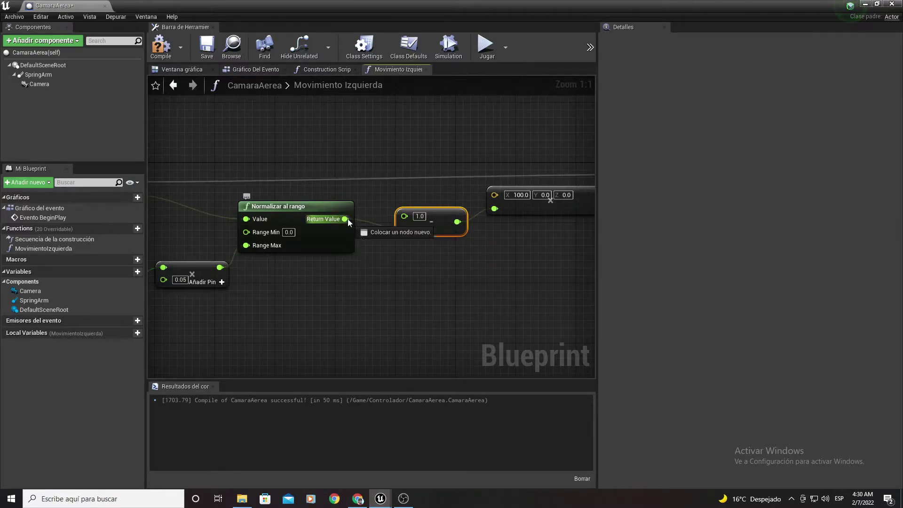
# Step: Add a Clamp (float) node after Normalizar al rango and wire its output into the subtraction
pyautogui.moveTo(351, 218); pyautogui.dragTo(389, 278)
pyautogui.write('flo')
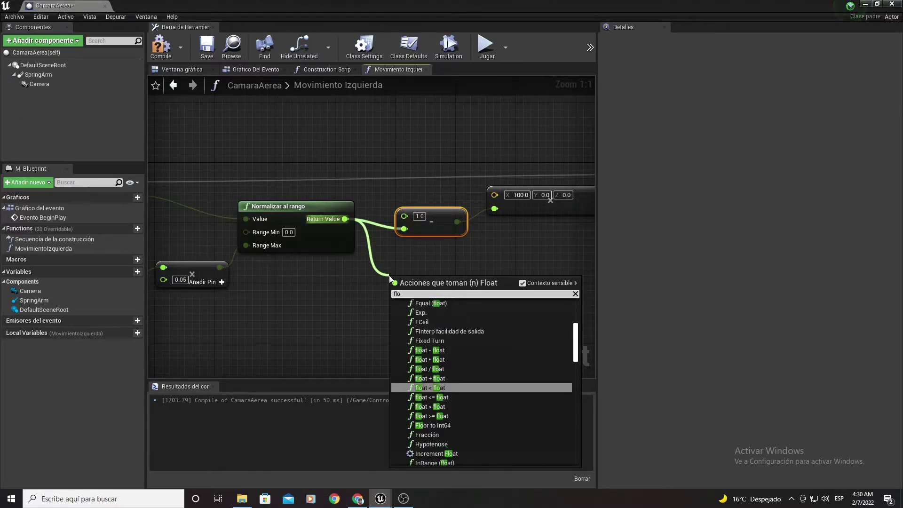
pyautogui.press('BackSpace')
pyautogui.press('BackSpace')
pyautogui.press('BackSpace')
pyautogui.write('cl')
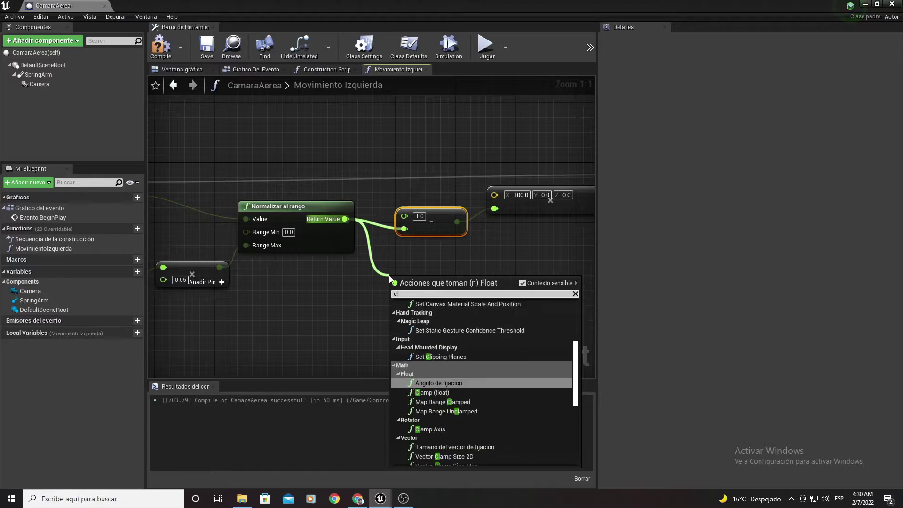
pyautogui.write('amo')
pyautogui.press('BackSpace')
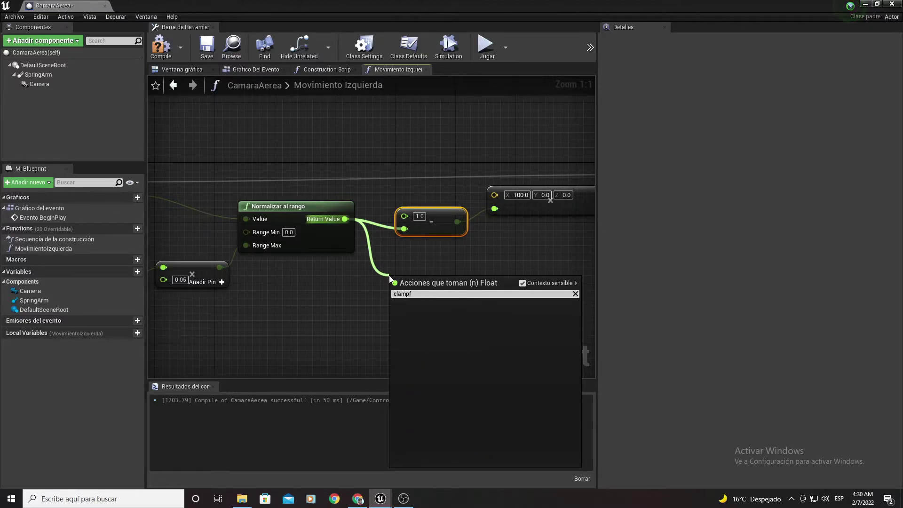
pyautogui.press('Down')
pyautogui.press('Return')
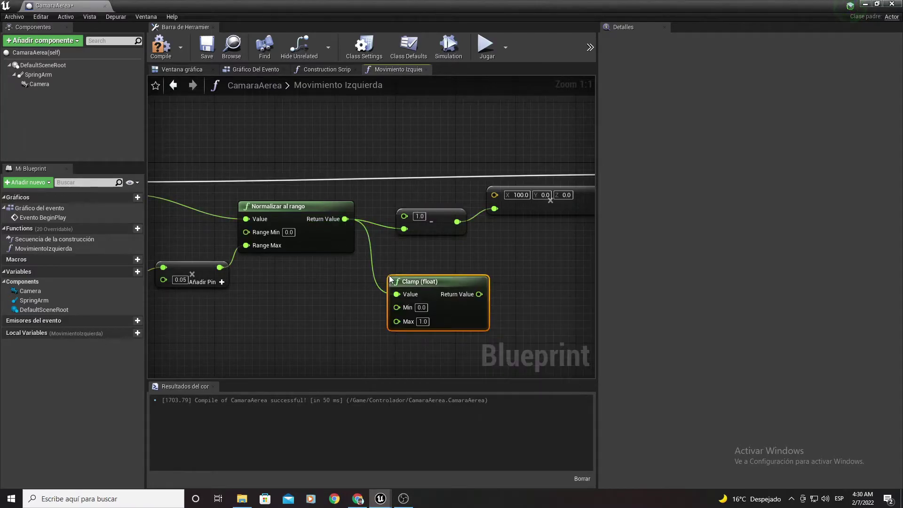
pyautogui.moveTo(469, 299); pyautogui.dragTo(403, 229)
# Step: Shift the movement nodes right and line up Clamp (float) before the subtract node
pyautogui.scroll(-2, 515, 258)
pyautogui.scroll(-2, 433, 268)
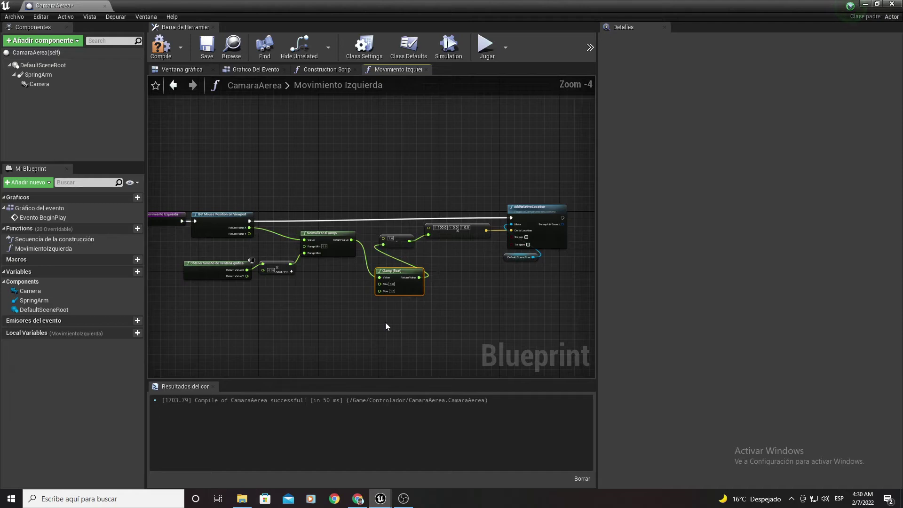
pyautogui.moveTo(385, 322)
pyautogui.mouseDown()
pyautogui.moveTo(542, 186)
pyautogui.moveTo(558, 205)
pyautogui.mouseUp()
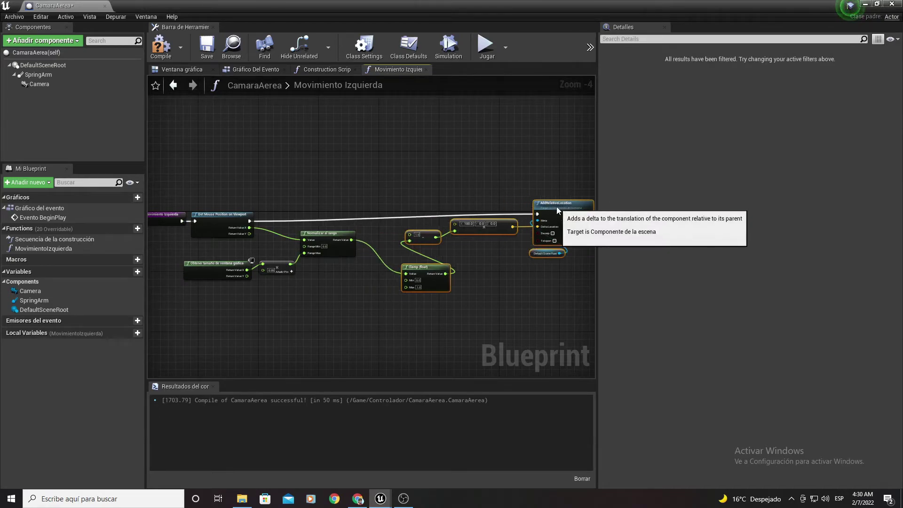
pyautogui.click(454, 259)
pyautogui.moveTo(431, 271); pyautogui.dragTo(392, 234)
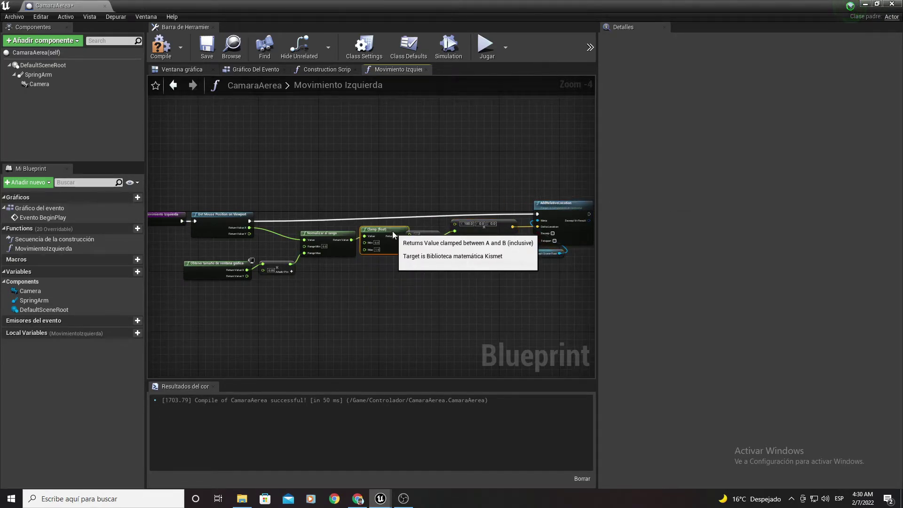
pyautogui.click(434, 240)
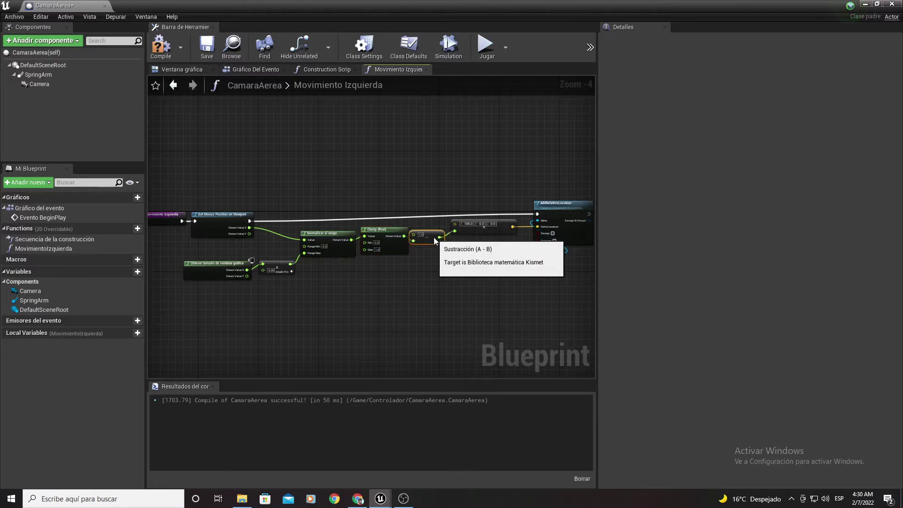
pyautogui.scroll(2, 397, 263)
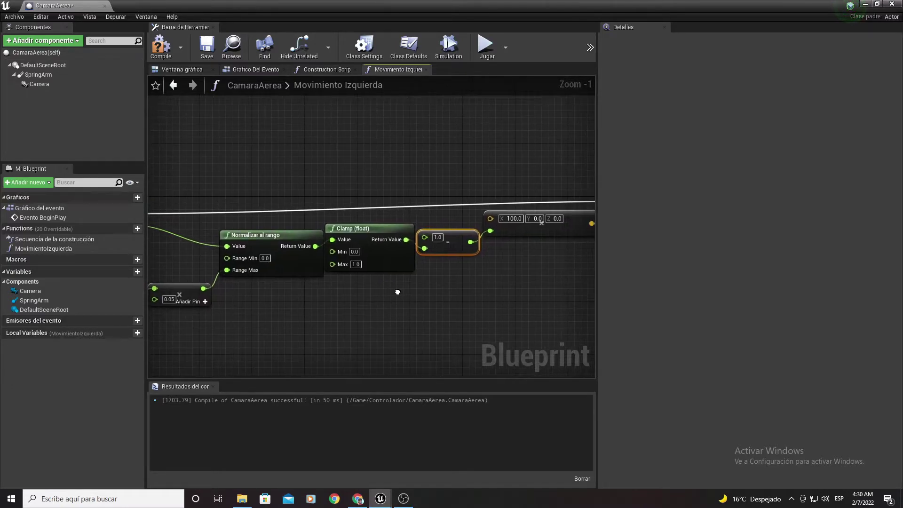
pyautogui.scroll(1, 397, 292)
pyautogui.moveTo(345, 292); pyautogui.dragTo(310, 293, button='right')
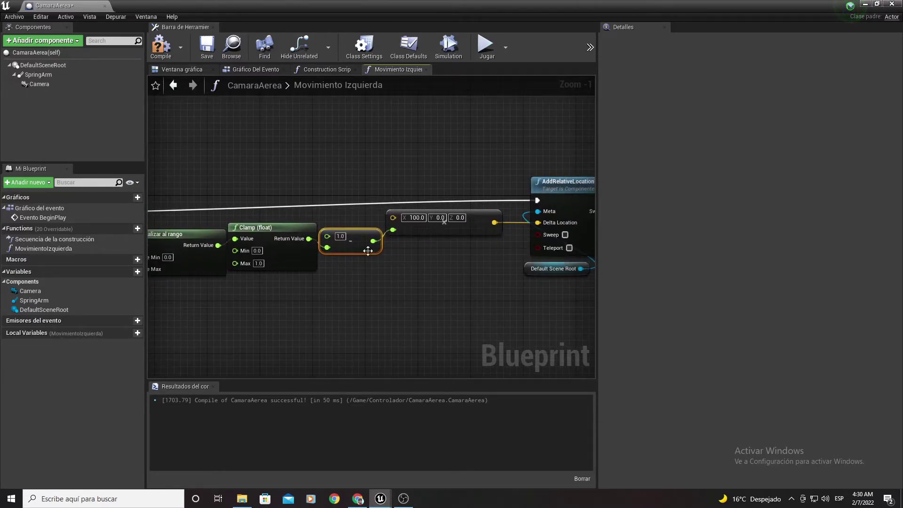
# Step: Compile and save the CamaraAerea blueprint
pyautogui.click(160, 47)
pyautogui.click(207, 47)
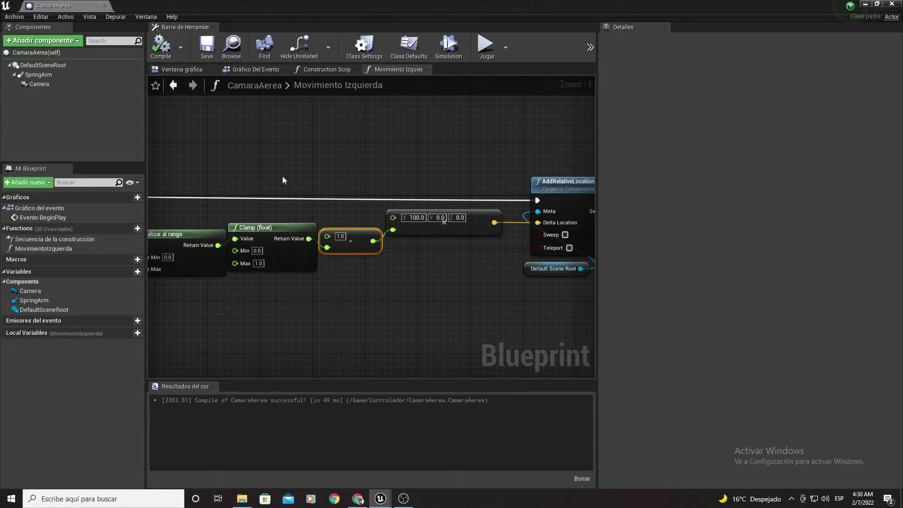
pyautogui.moveTo(282, 177)
pyautogui.mouseDown(button='right')
pyautogui.moveTo(412, 166)
pyautogui.moveTo(331, 185)
pyautogui.mouseUp(button='right')
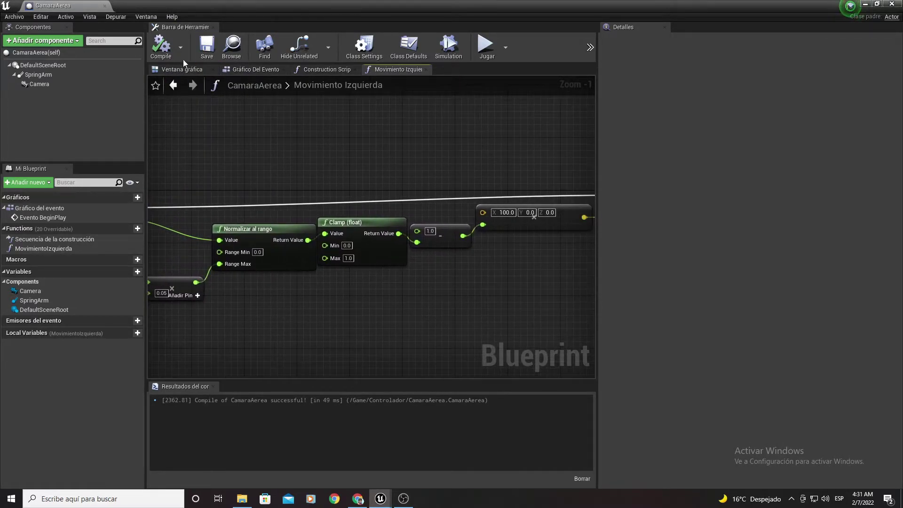
pyautogui.click(203, 46)
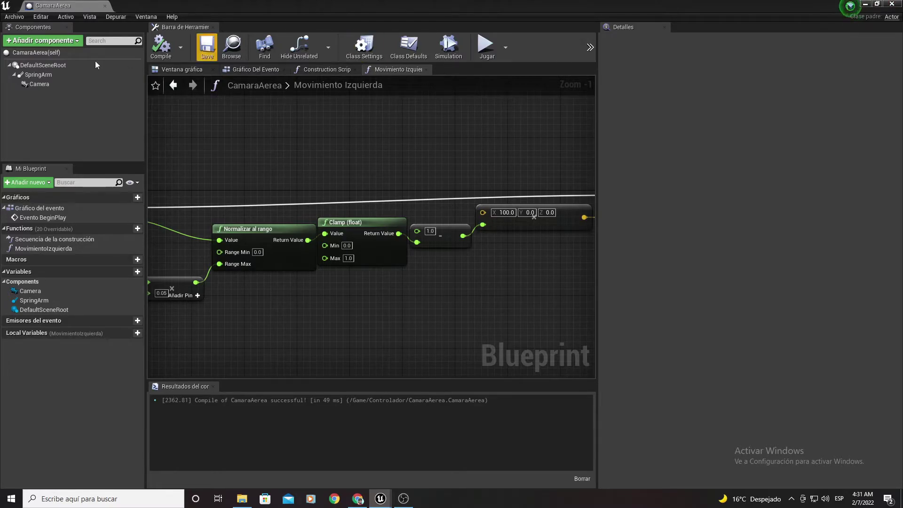
# Step: Uncheck Colisionar under the SpringArm's Camera Collision, then compile and save the blueprint
pyautogui.click(38, 75)
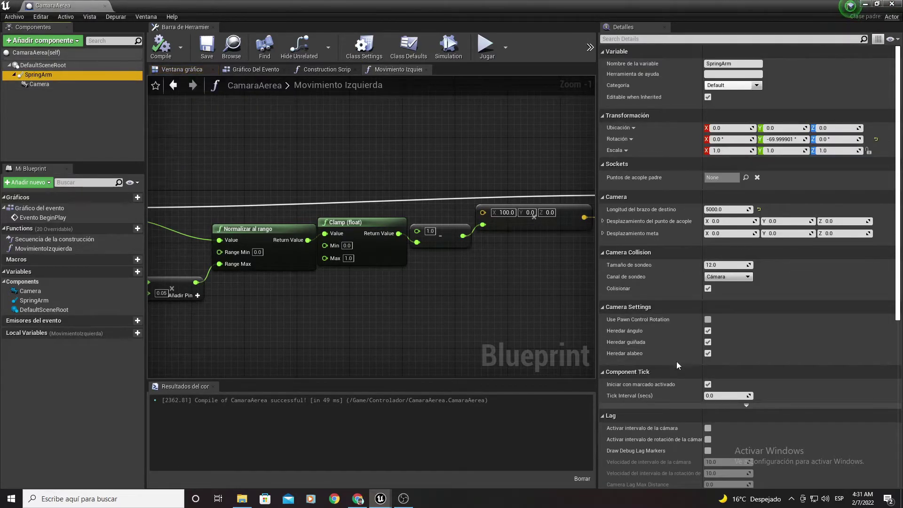
pyautogui.scroll(-1, 692, 341)
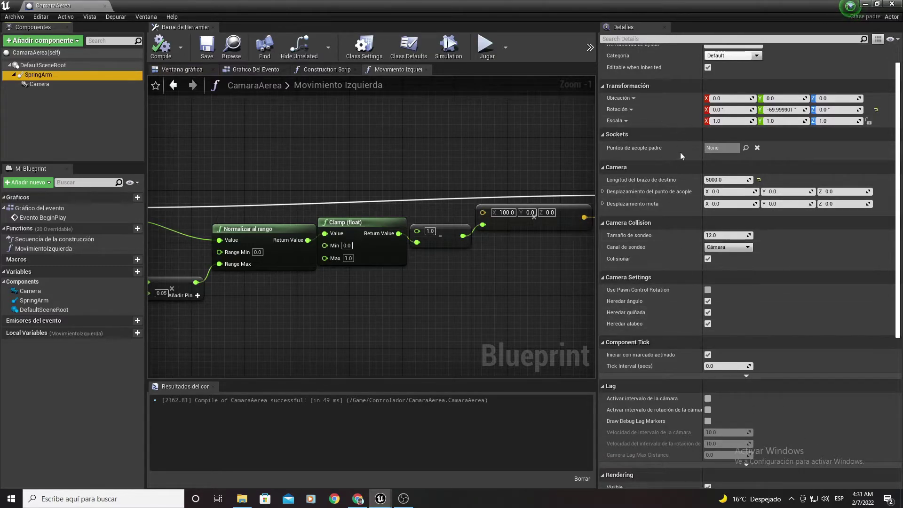
pyautogui.scroll(-2, 633, 368)
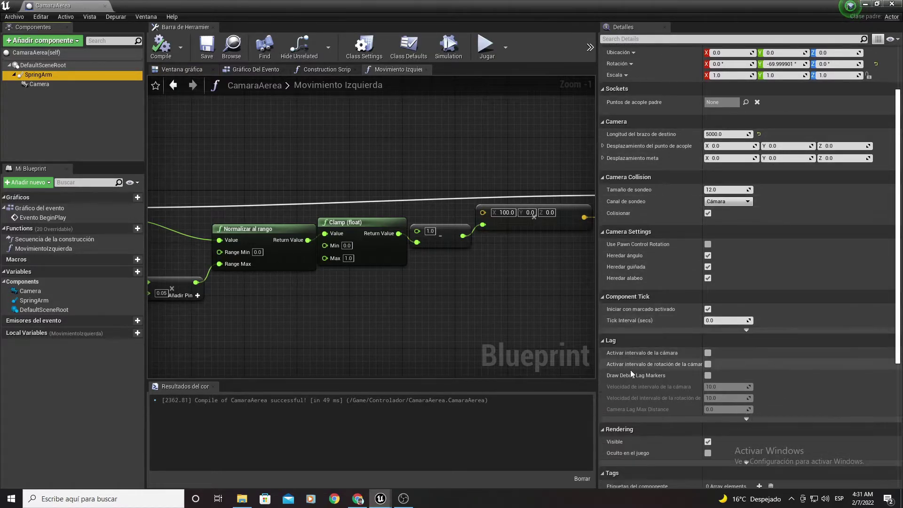
pyautogui.scroll(-5, 637, 439)
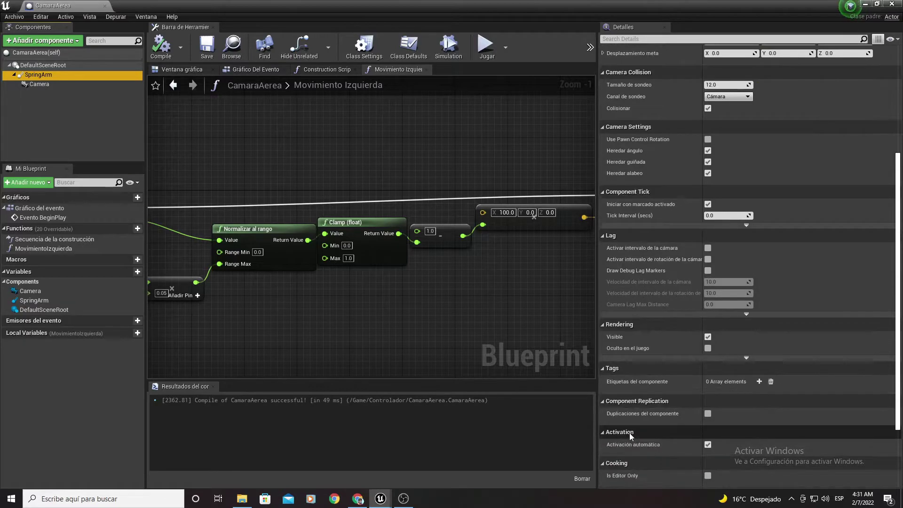
pyautogui.scroll(-2, 629, 432)
pyautogui.scroll(1, 630, 425)
pyautogui.scroll(2, 630, 425)
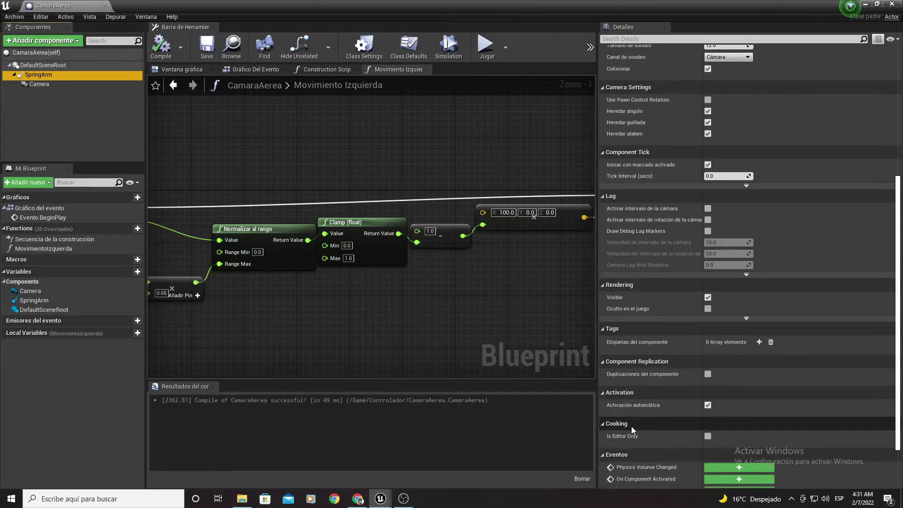
pyautogui.scroll(3, 631, 426)
pyautogui.scroll(3, 632, 425)
pyautogui.scroll(1, 631, 424)
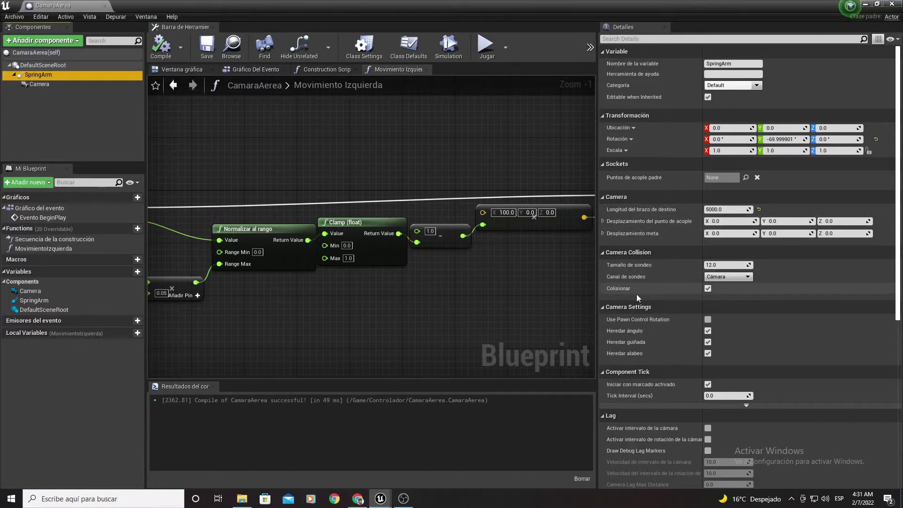
pyautogui.click(709, 289)
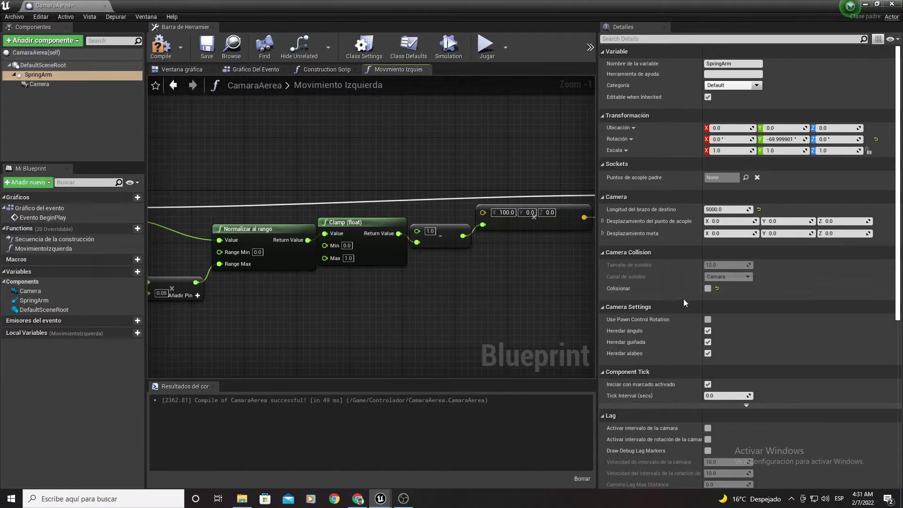
pyautogui.click(161, 47)
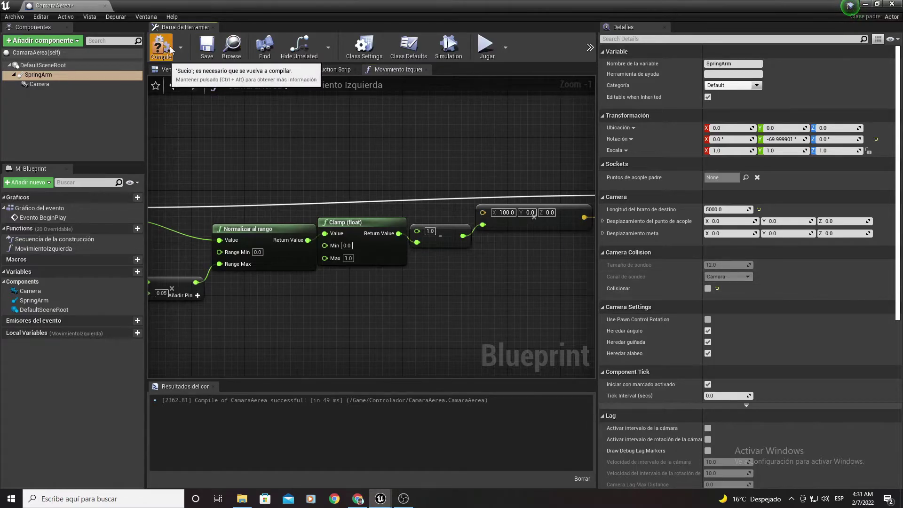
pyautogui.click(207, 47)
# Step: Place a CamaraAerea actor in the level and tilt the view to look down over it
pyautogui.click(865, 4)
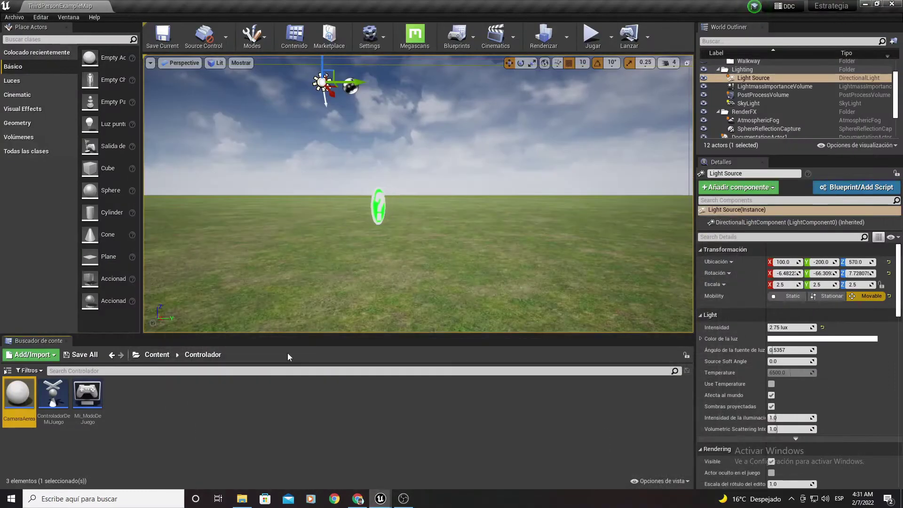
pyautogui.moveTo(13, 411); pyautogui.dragTo(425, 247)
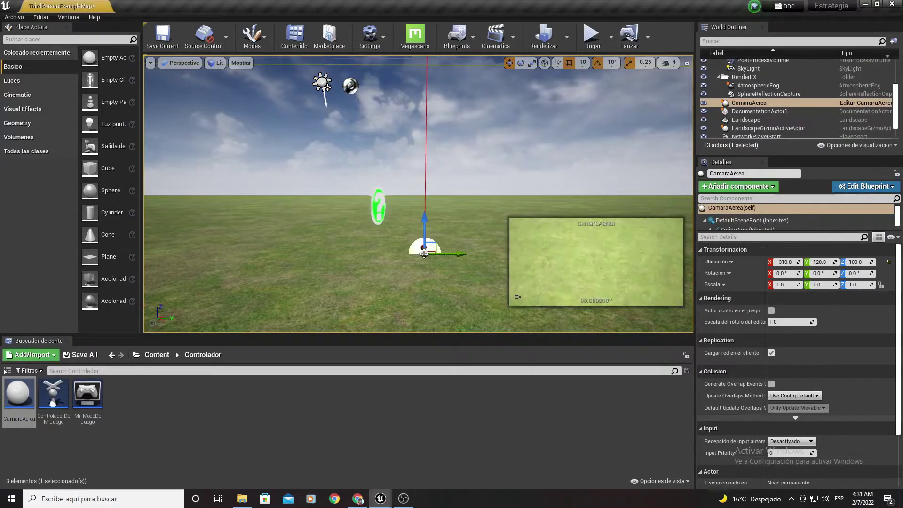
pyautogui.moveTo(529, 219); pyautogui.dragTo(528, 219, button='right')
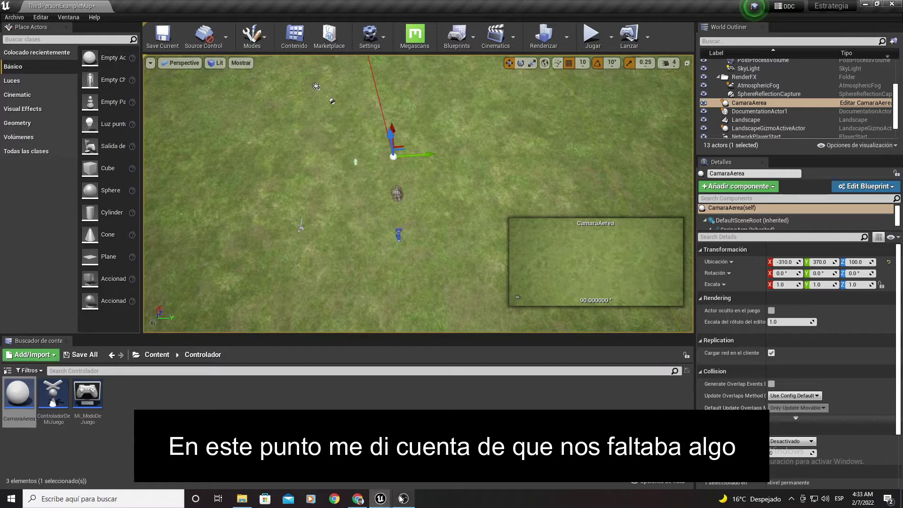
# Step: Delete NetworkPlayerStart, DocumentationActor1 and another unwanted actor, then open the CamaraAerea Blueprint
pyautogui.click(396, 192)
pyautogui.press('Delete')
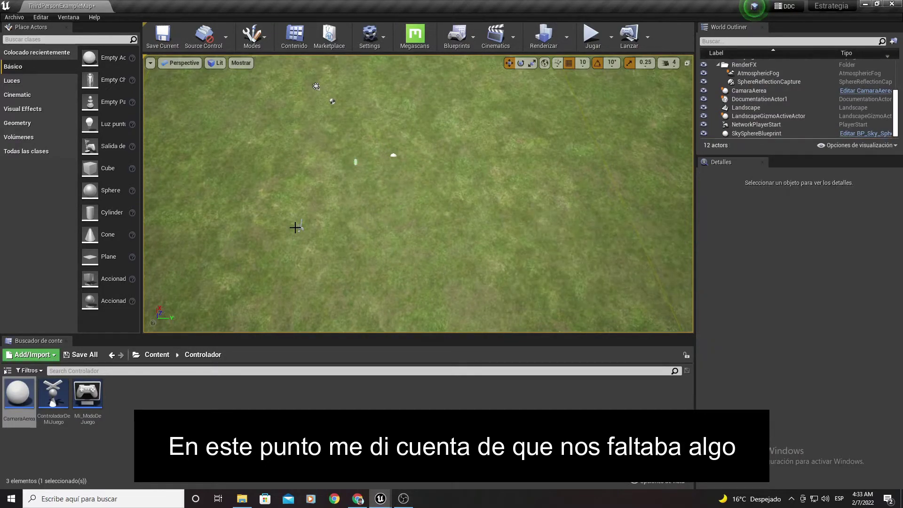
pyautogui.click(296, 228)
pyautogui.press('Delete')
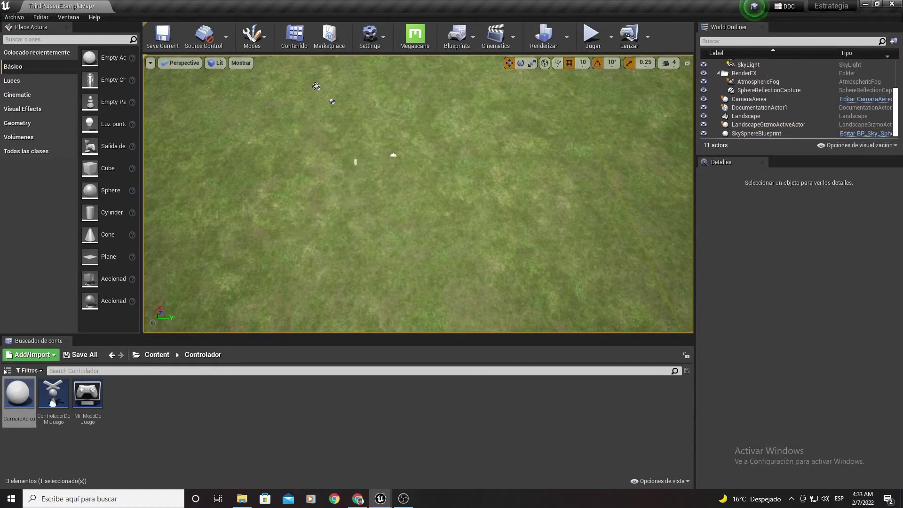
pyautogui.click(355, 162)
pyautogui.press('Delete')
pyautogui.click(394, 158)
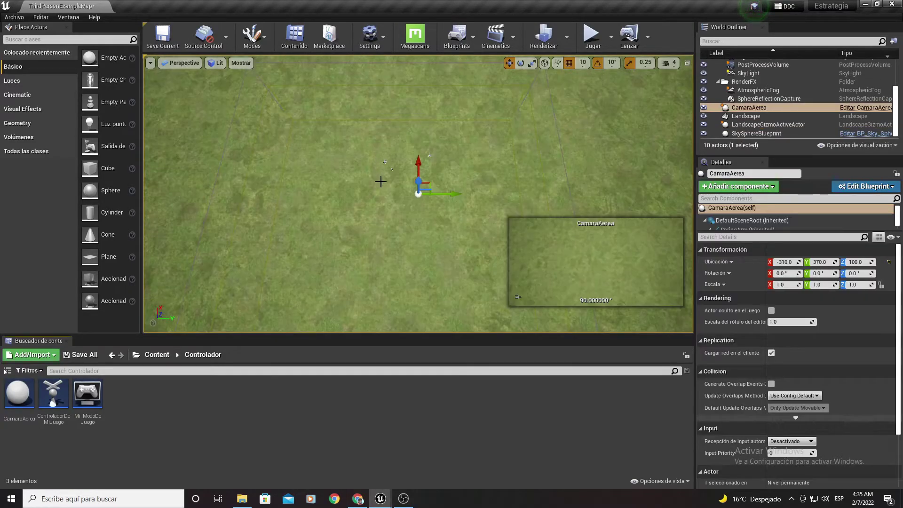
pyautogui.doubleClick(17, 390)
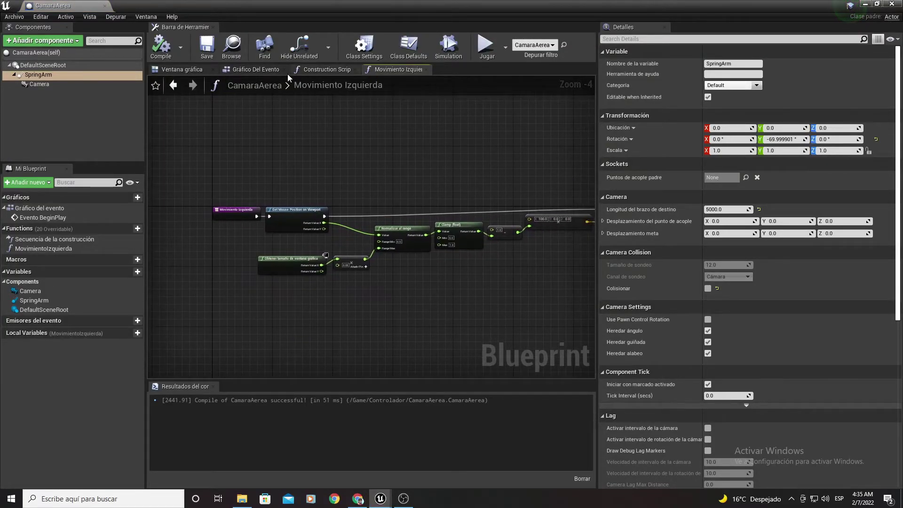
# Step: In the event graph, add Evento Marcar and wire it into a Movimiento Izquierda call
pyautogui.click(262, 70)
pyautogui.scroll(-4, 371, 188)
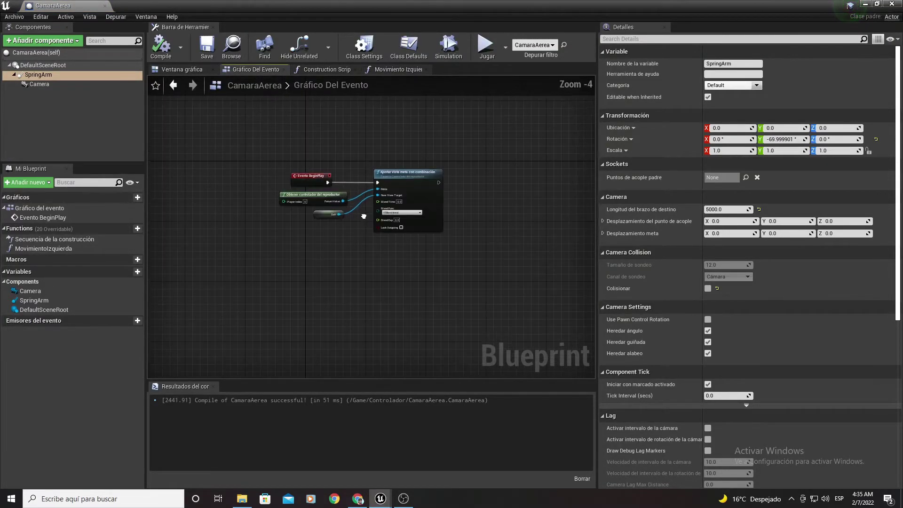
pyautogui.scroll(4, 362, 201)
pyautogui.moveTo(348, 218); pyautogui.dragTo(371, 279, button='right')
pyautogui.rightClick(371, 279)
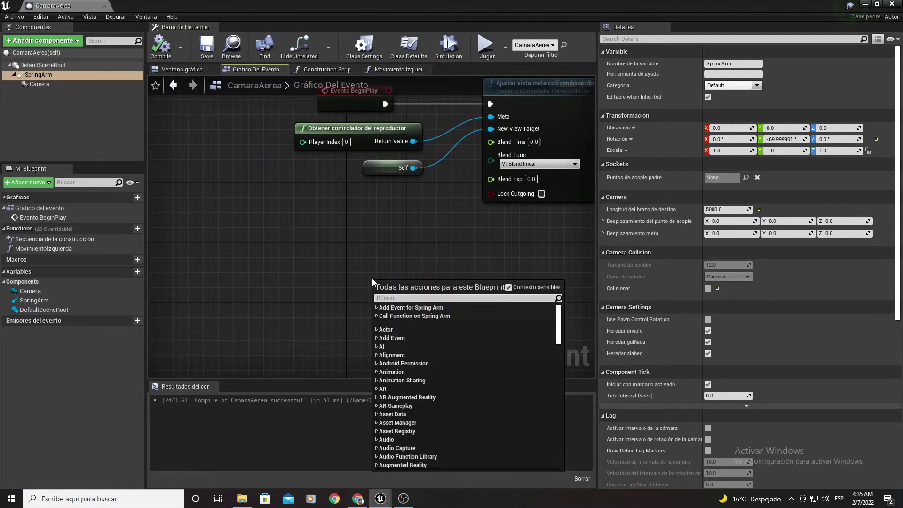
pyautogui.write('mar')
pyautogui.press('Return')
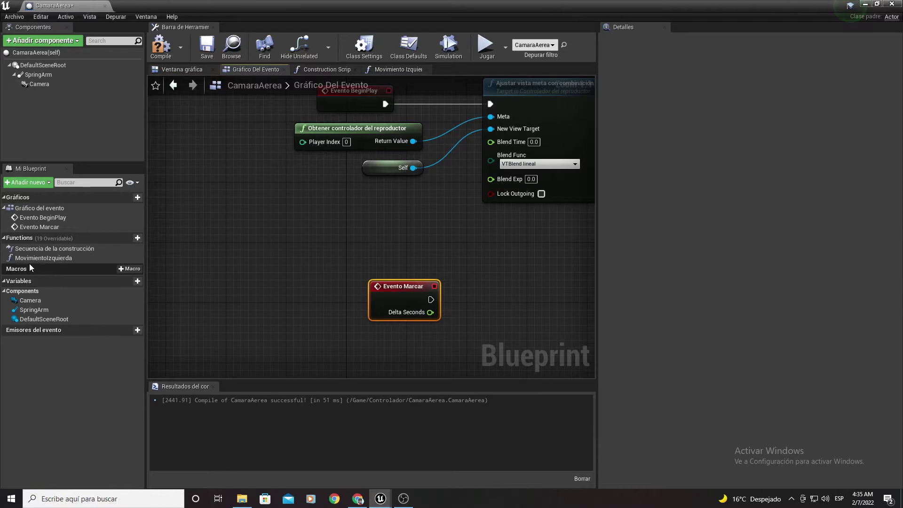
pyautogui.moveTo(29, 259)
pyautogui.mouseDown()
pyautogui.moveTo(454, 276)
pyautogui.moveTo(513, 291)
pyautogui.mouseUp()
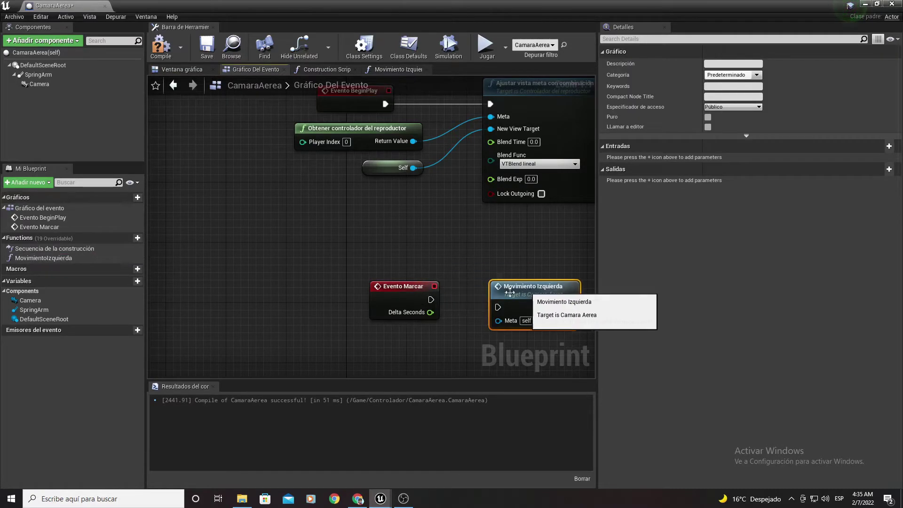
pyautogui.moveTo(430, 300)
pyautogui.mouseDown()
pyautogui.moveTo(496, 308)
pyautogui.moveTo(530, 290)
pyautogui.mouseUp()
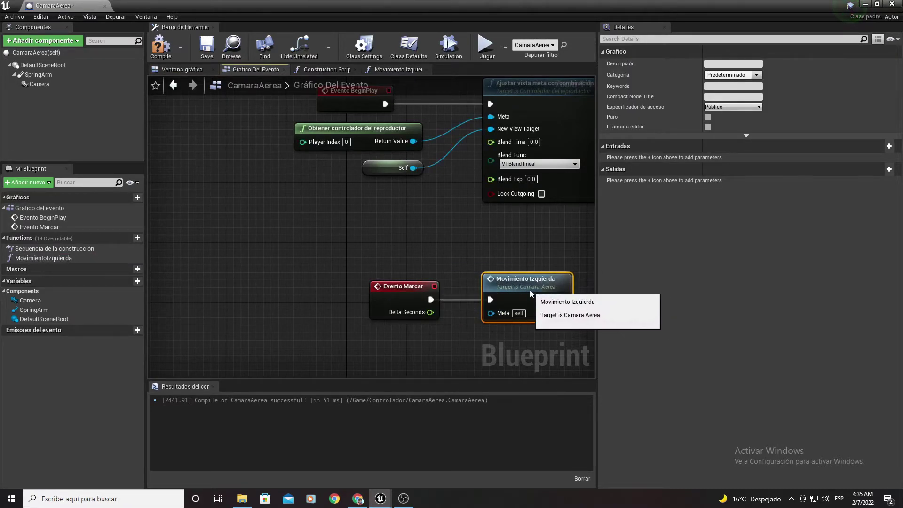
# Step: Compile and save the Blueprint, then run a test play and stop it
pyautogui.click(167, 55)
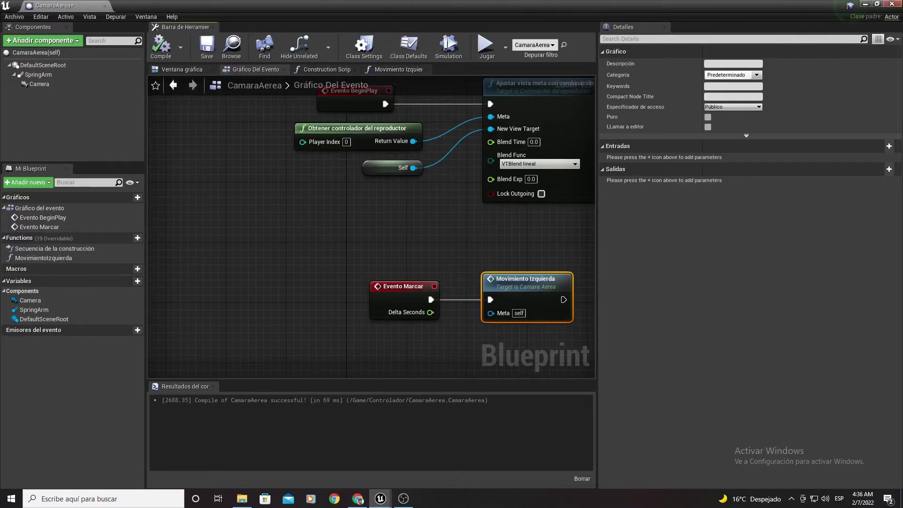
pyautogui.click(217, 51)
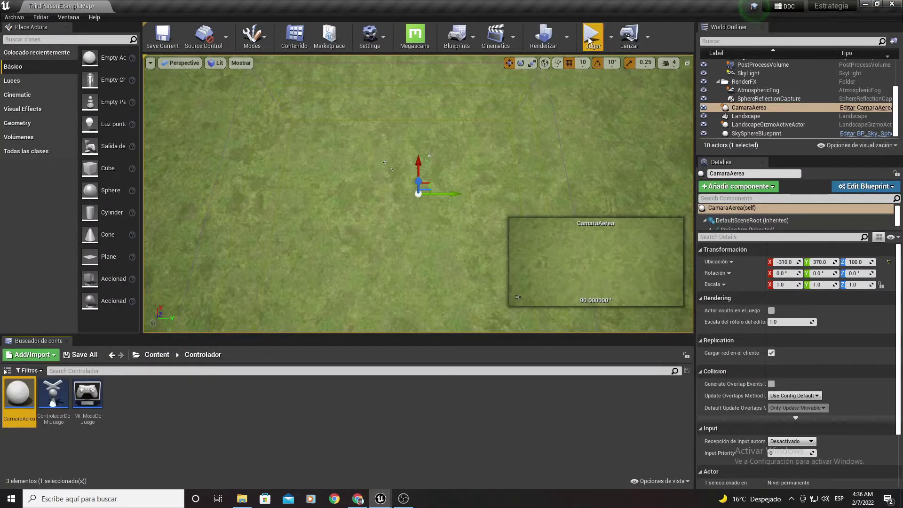
pyautogui.click(591, 38)
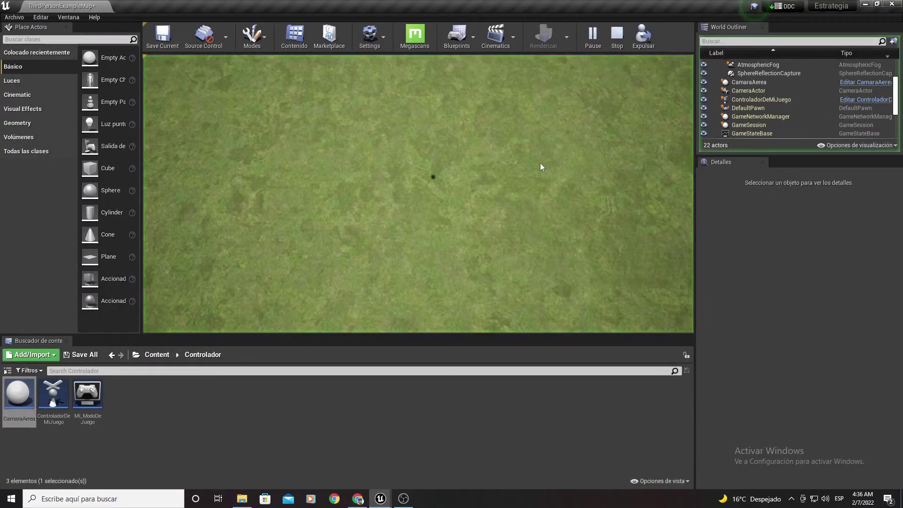
pyautogui.moveTo(143, 165)
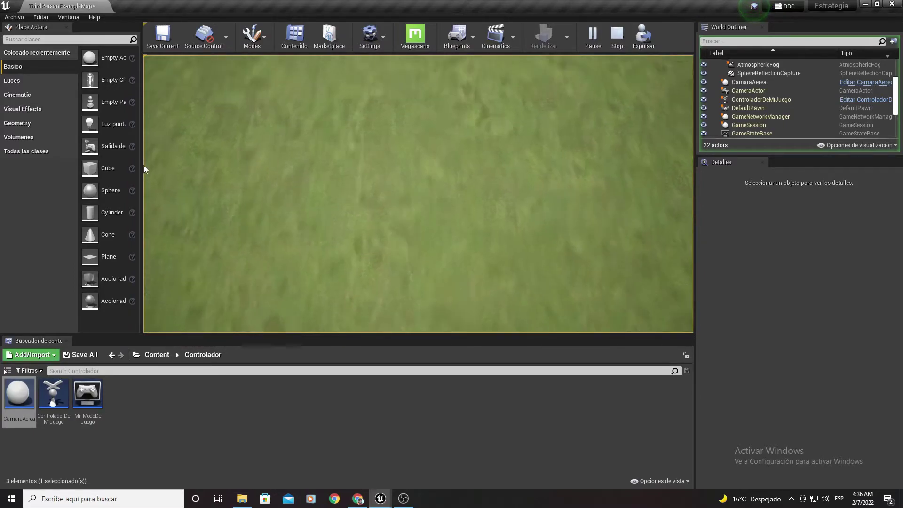
pyautogui.moveTo(143, 184)
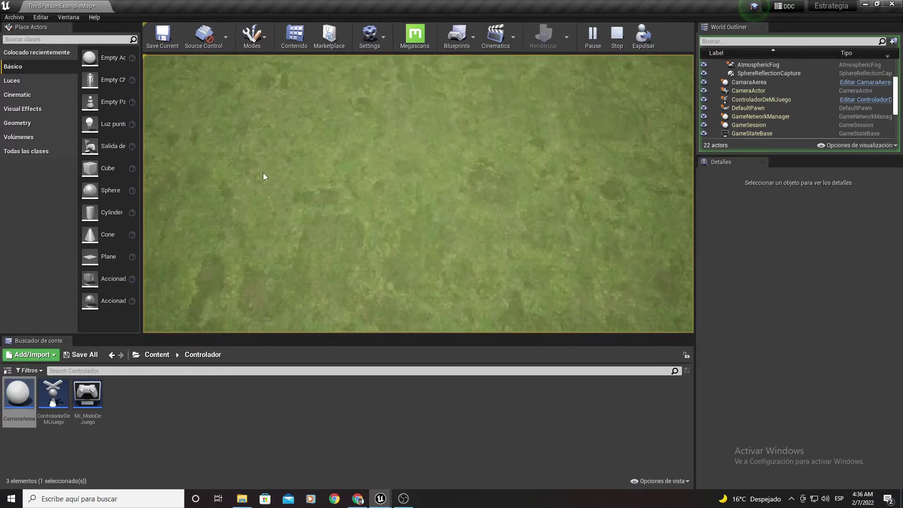
pyautogui.press('Escape')
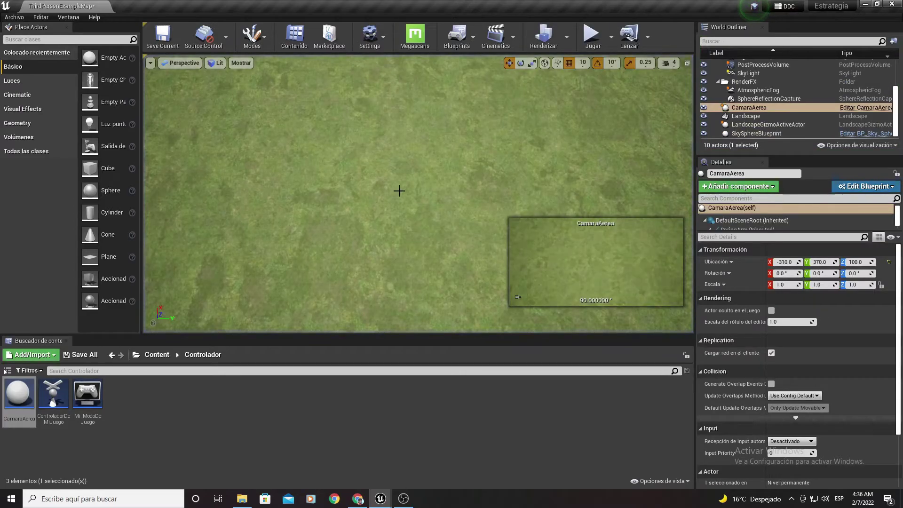
# Step: Focus the view on CamaraAerea and rotate it to 80° around its vertical axis
pyautogui.moveTo(399, 190); pyautogui.dragTo(438, 30, button='right')
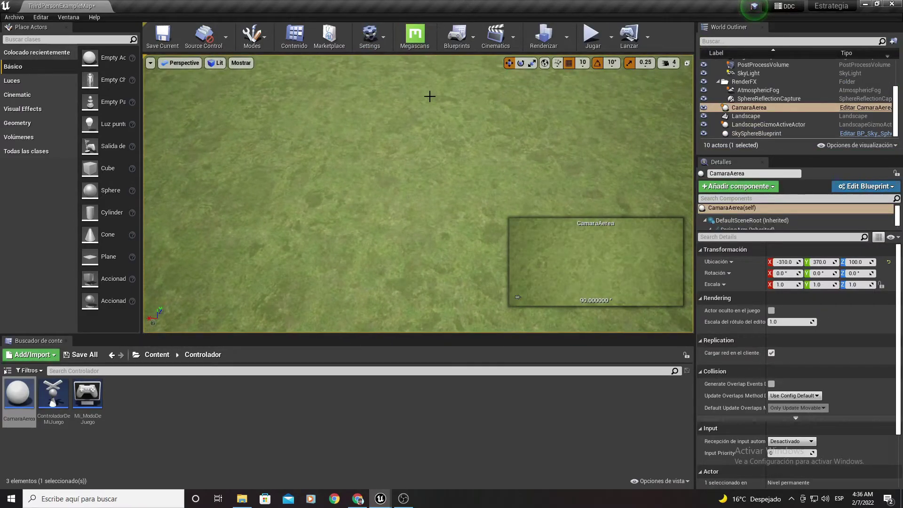
pyautogui.doubleClick(748, 107)
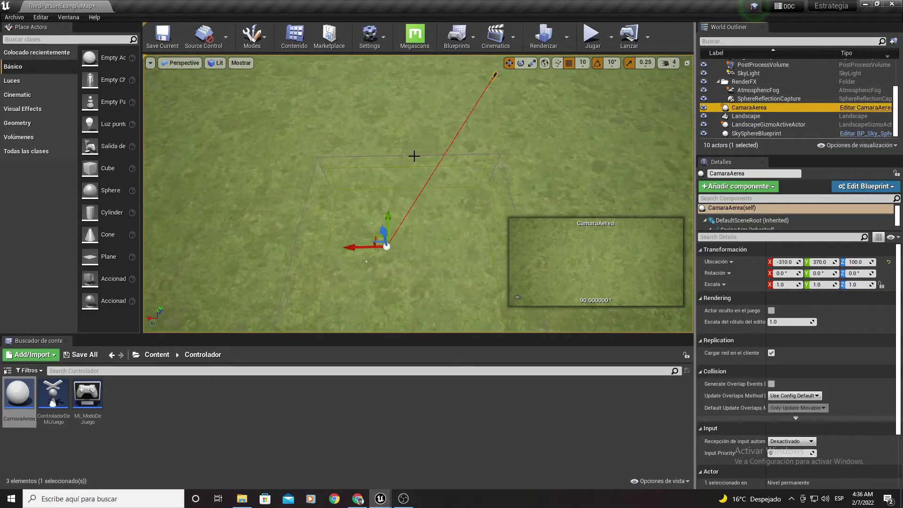
pyautogui.moveTo(407, 197); pyautogui.dragTo(367, 197, button='right')
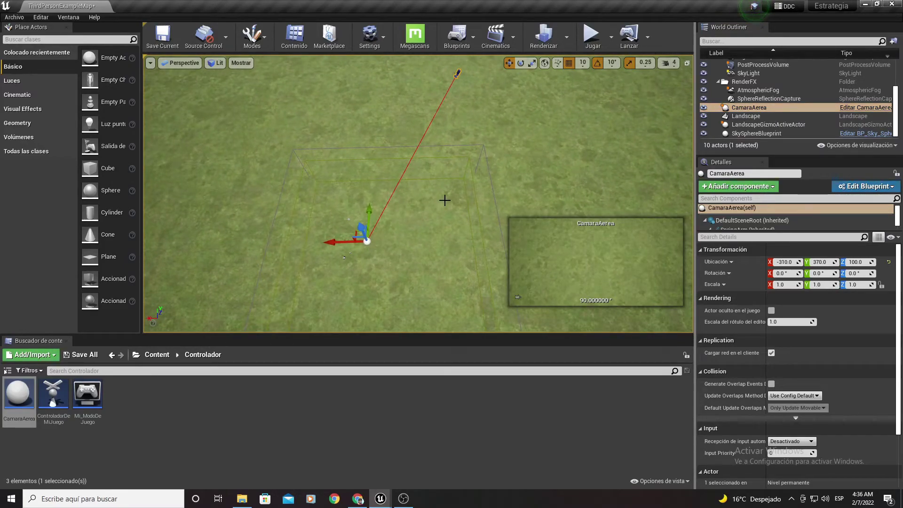
pyautogui.click(757, 90)
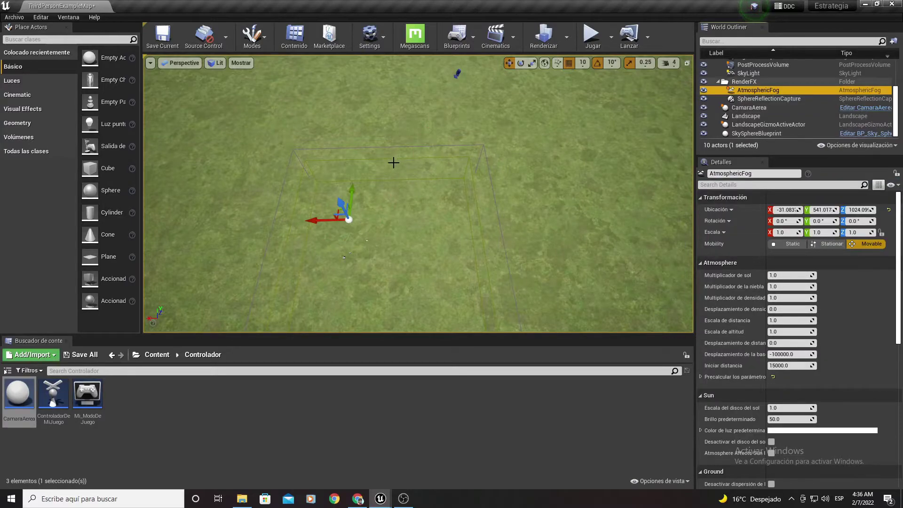
pyautogui.moveTo(509, 113); pyautogui.dragTo(509, 113, button='right')
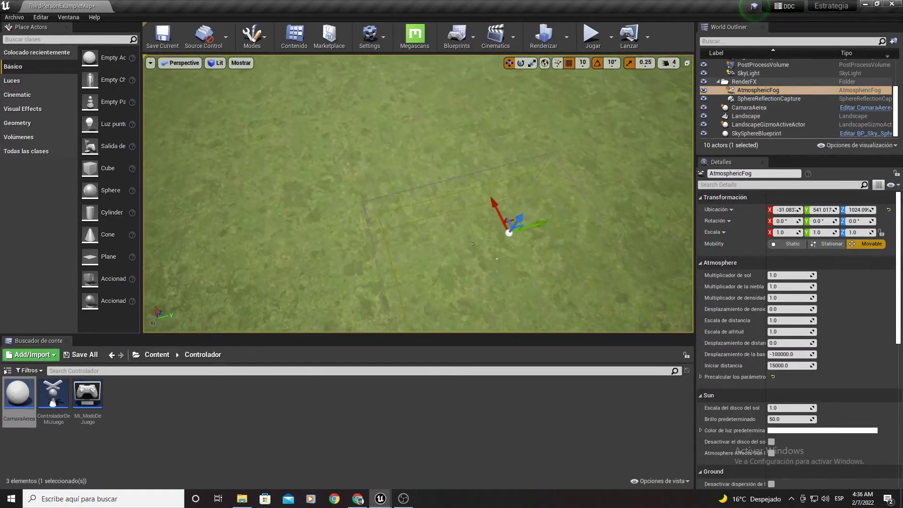
pyautogui.moveTo(491, 160); pyautogui.dragTo(491, 160, button='right')
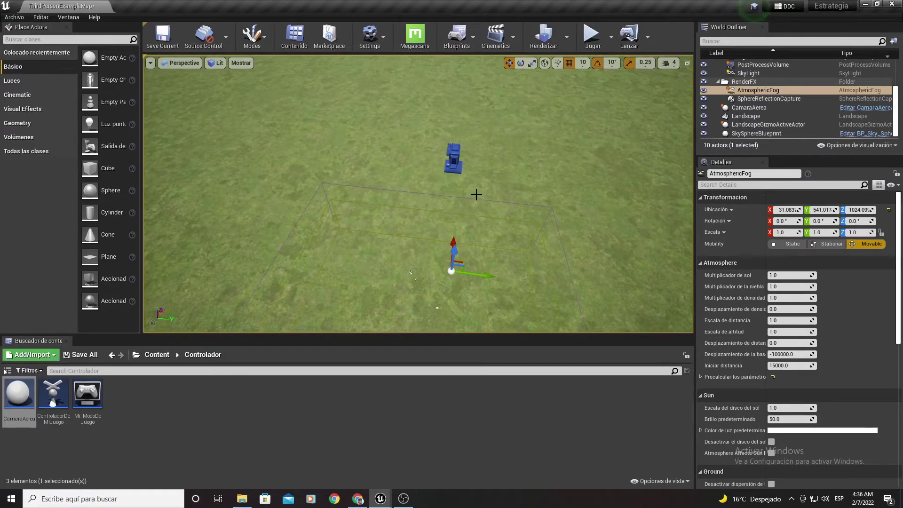
pyautogui.doubleClick(746, 109)
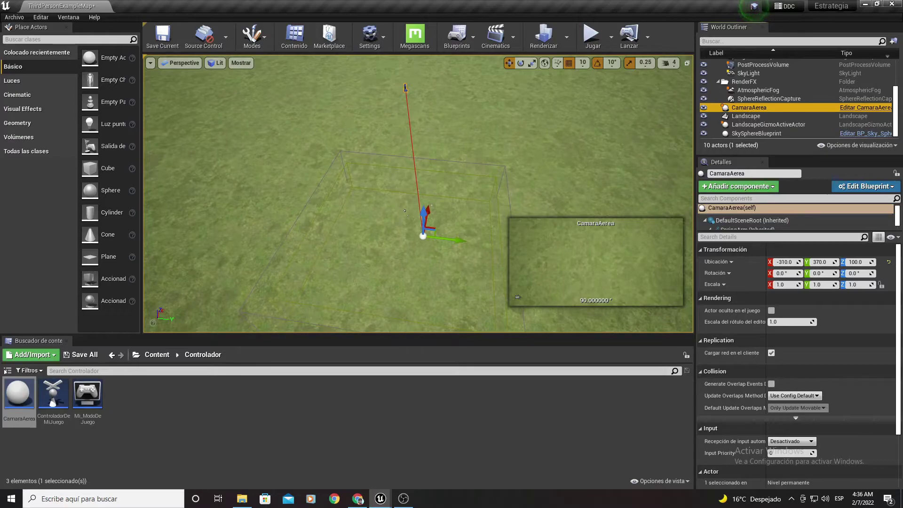
pyautogui.moveTo(327, 265); pyautogui.dragTo(327, 265, button='right')
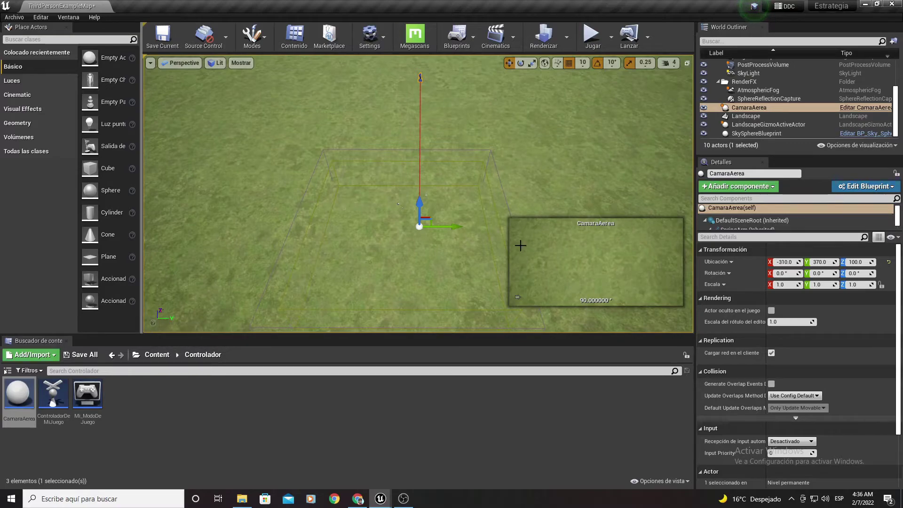
pyautogui.press('e')
pyautogui.moveTo(386, 257); pyautogui.dragTo(421, 282)
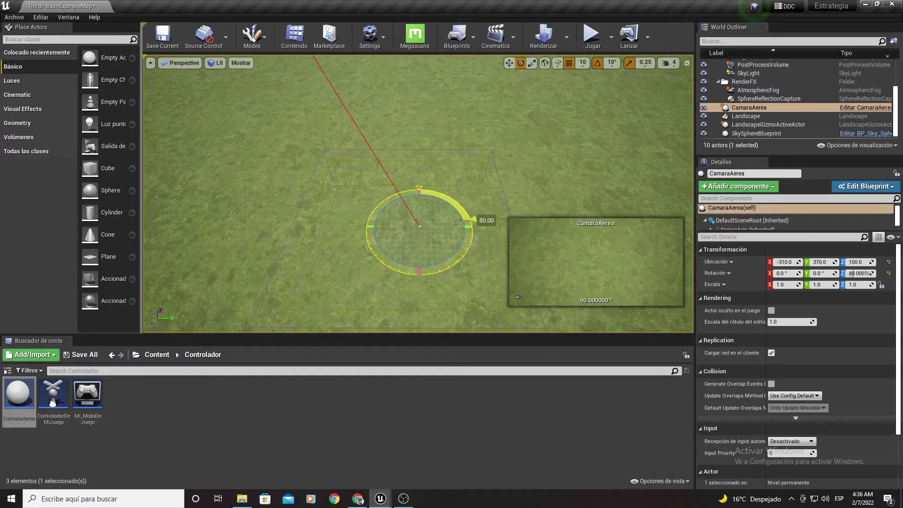
pyautogui.moveTo(384, 257); pyautogui.dragTo(383, 257)
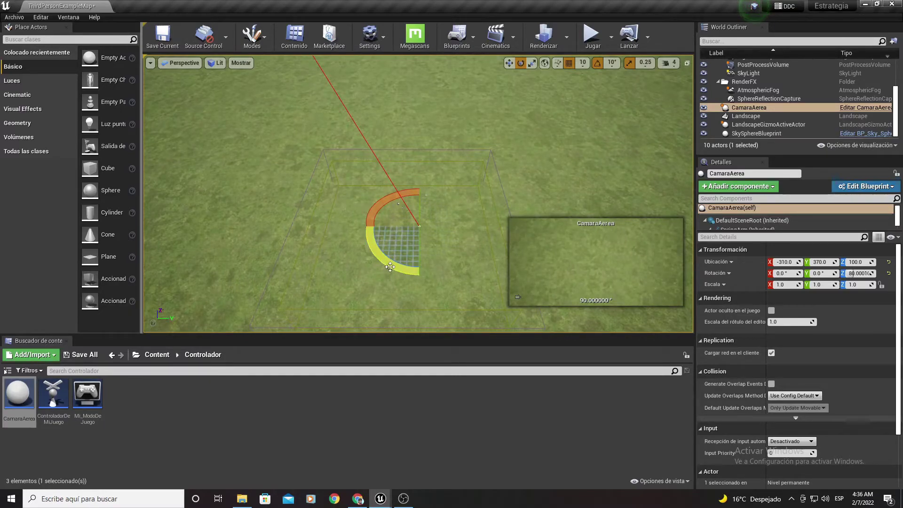
# Step: Re-adjust CamaraAerea's rotation to 90° around its vertical axis
pyautogui.moveTo(418, 230); pyautogui.dragTo(403, 282, button='right')
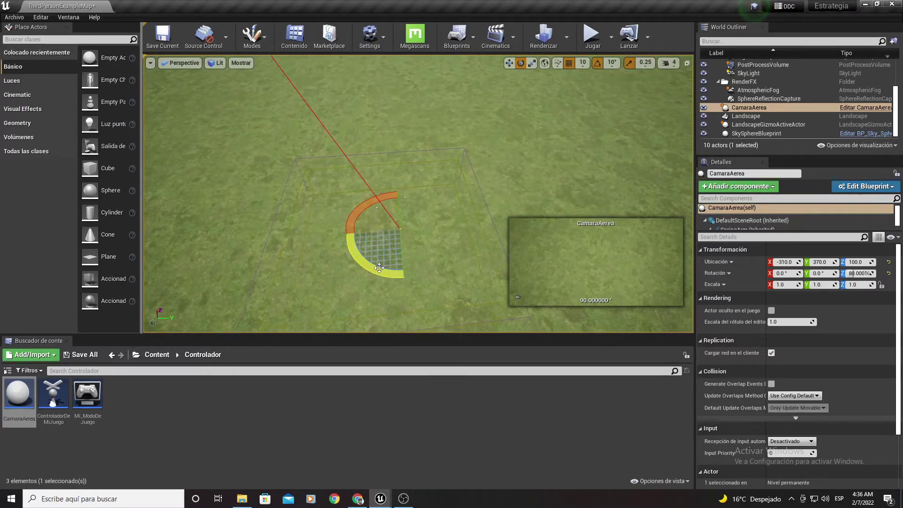
pyautogui.rightClick(460, 207)
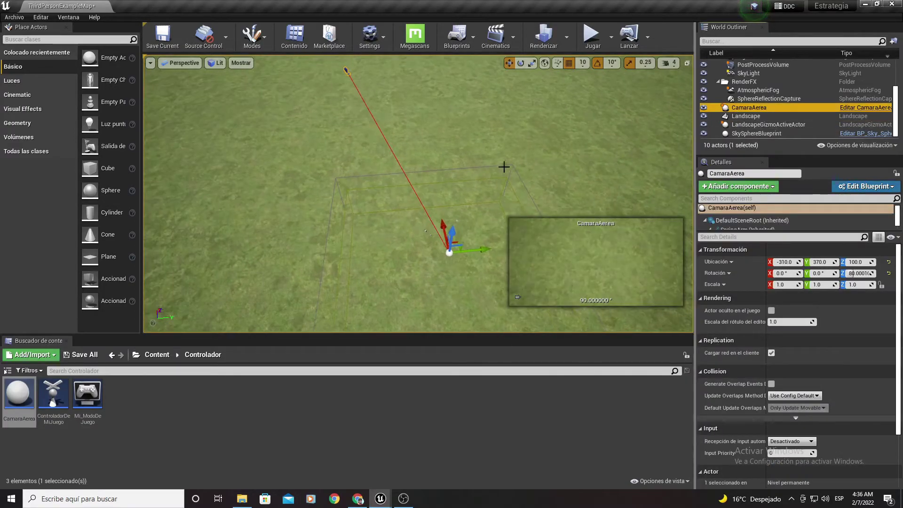
pyautogui.moveTo(503, 167); pyautogui.dragTo(424, 170, button='right')
pyautogui.moveTo(331, 225)
pyautogui.mouseDown(button='right')
pyautogui.moveTo(348, 226)
pyautogui.moveTo(355, 312)
pyautogui.mouseUp(button='right')
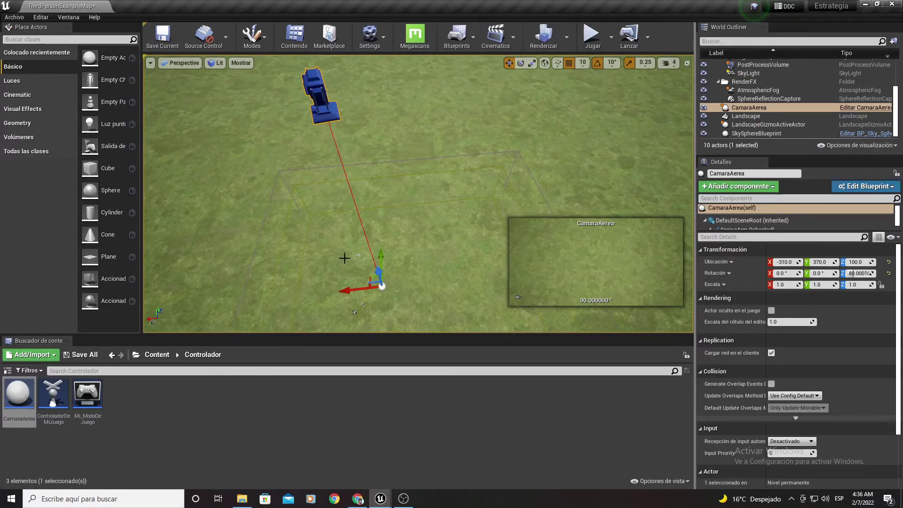
pyautogui.press('e')
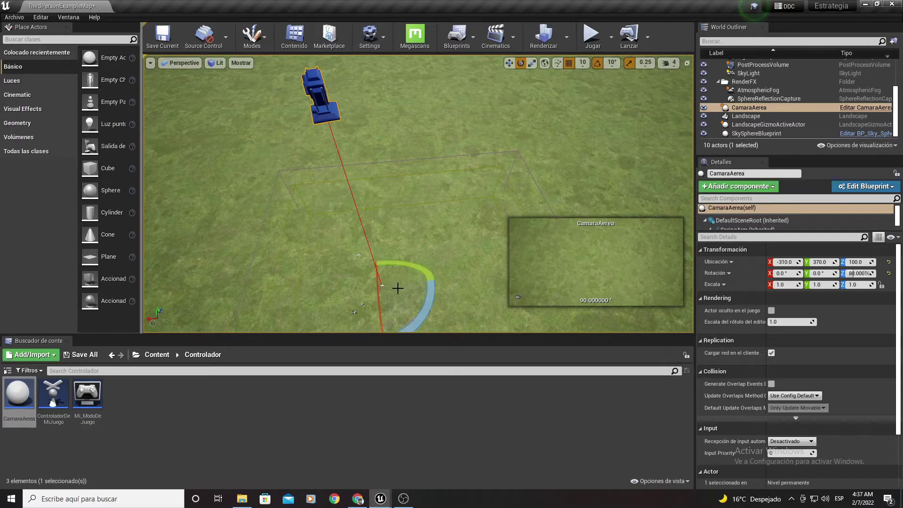
pyautogui.moveTo(428, 303)
pyautogui.mouseDown()
pyautogui.moveTo(329, 288)
pyautogui.moveTo(363, 301)
pyautogui.mouseUp()
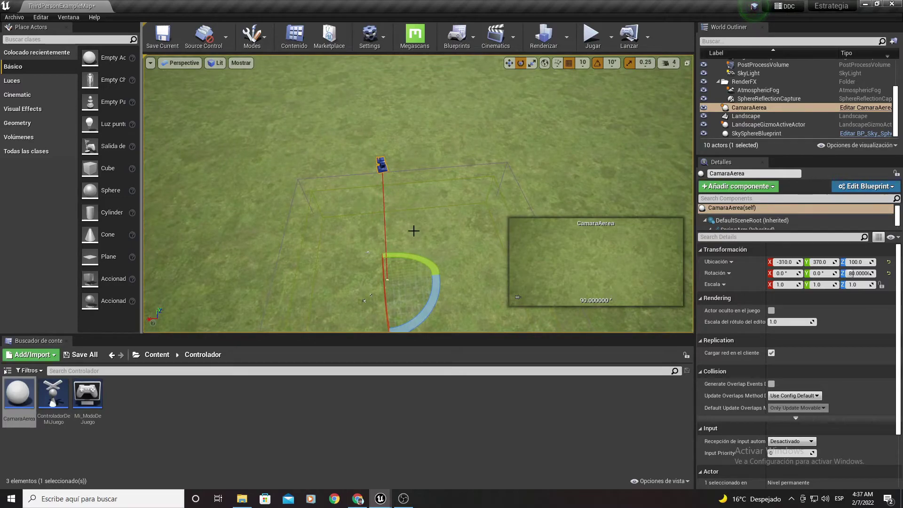
pyautogui.moveTo(430, 282); pyautogui.dragTo(330, 287)
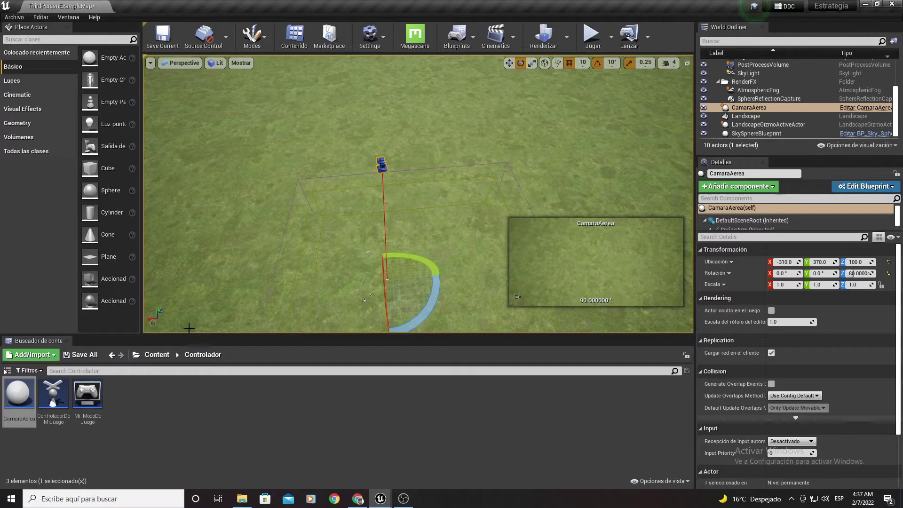
# Step: Test play the level to watch the camera drift, then reopen the CamaraAerea Blueprint
pyautogui.click(588, 35)
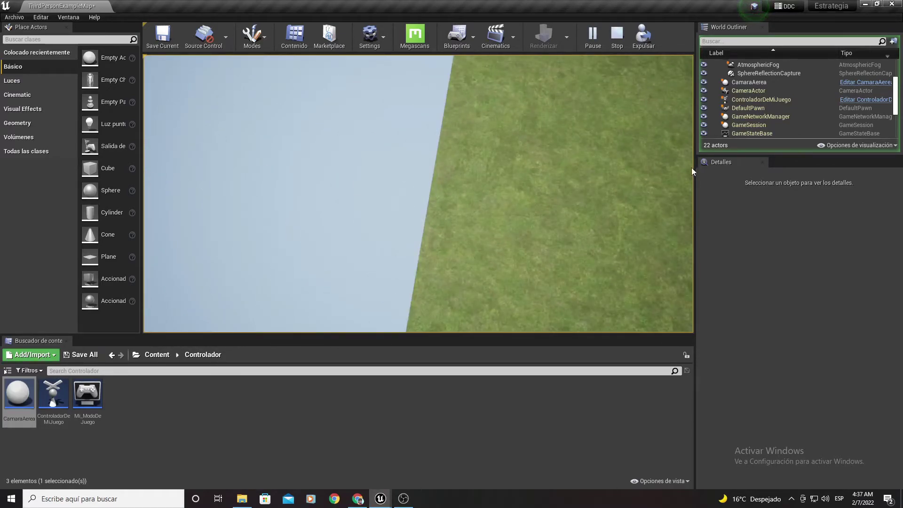
pyautogui.press('Escape')
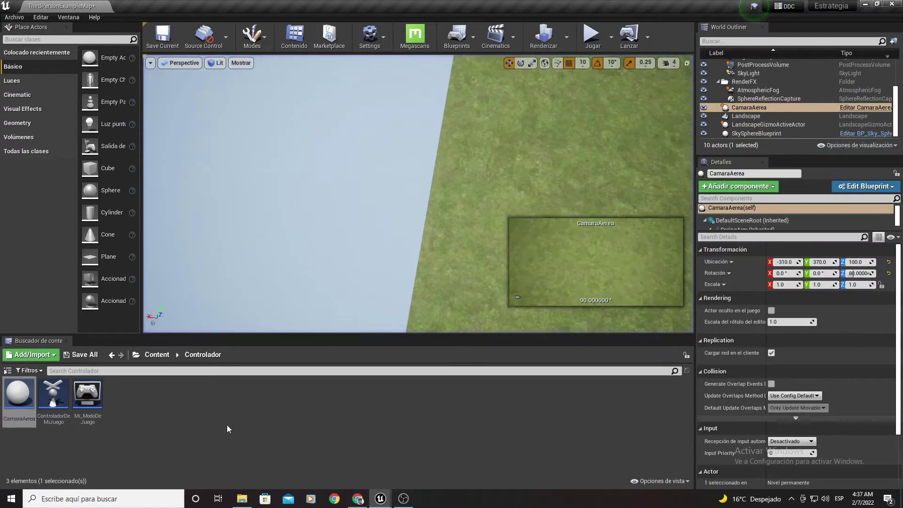
pyautogui.doubleClick(30, 393)
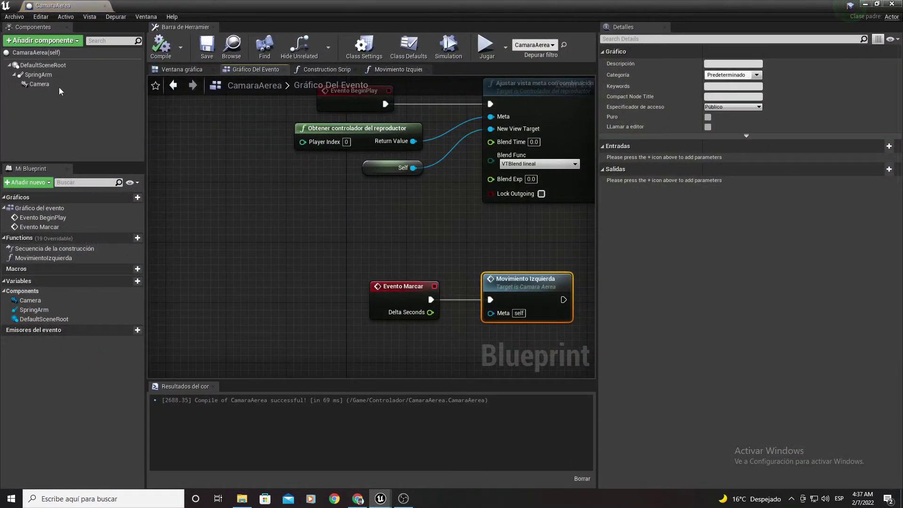
# Step: Tilt CamaraAerea's Camera component 10° on X, compile, and return to the level editor
pyautogui.click(199, 70)
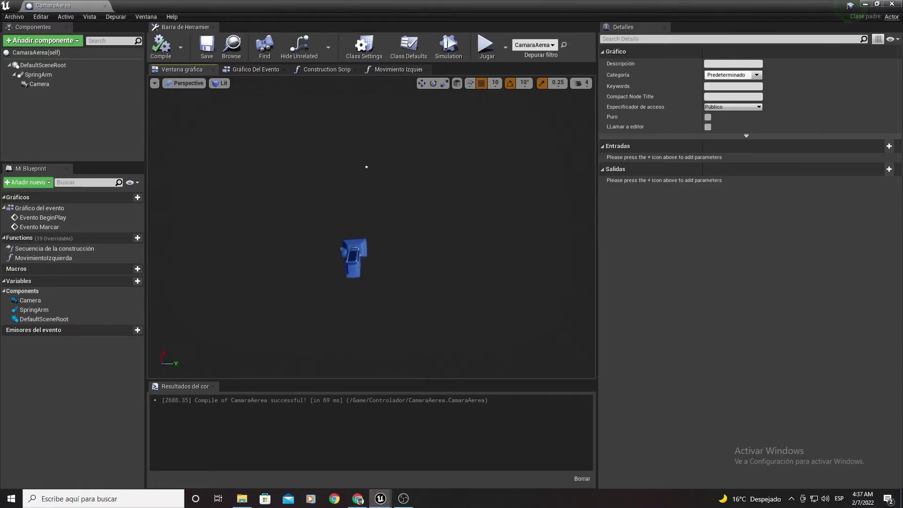
pyautogui.moveTo(324, 164); pyautogui.dragTo(324, 141)
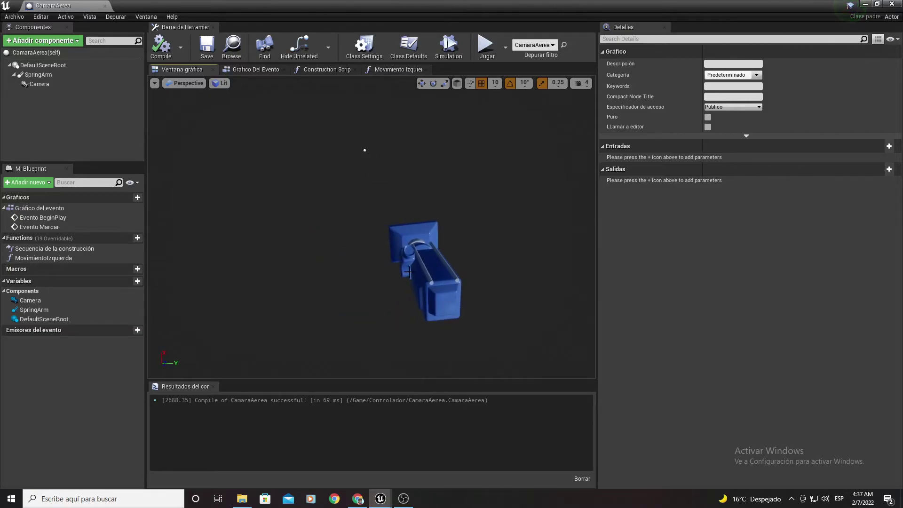
pyautogui.click(408, 272)
pyautogui.moveTo(408, 272); pyautogui.dragTo(424, 272)
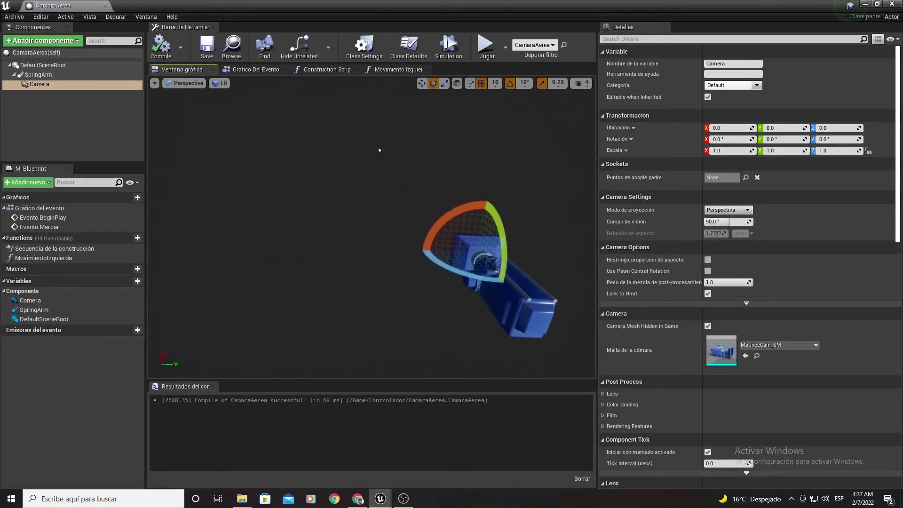
pyautogui.click(449, 219)
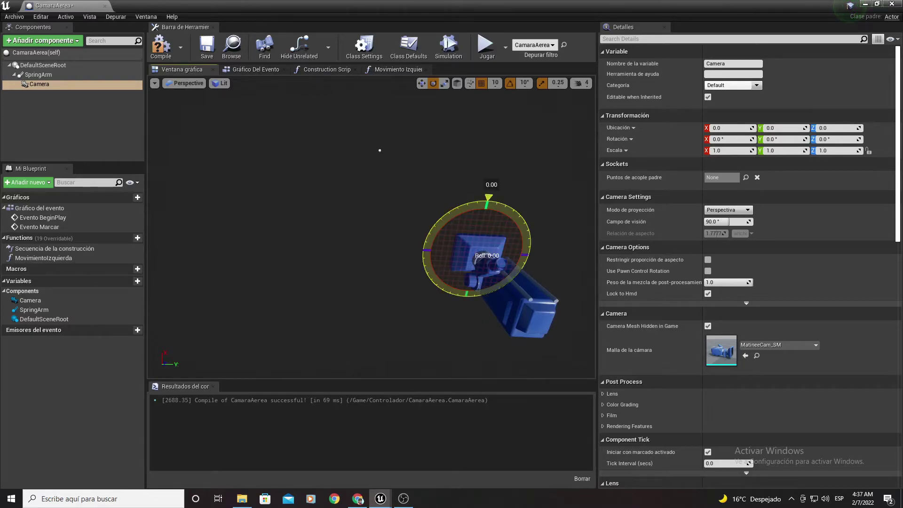
pyautogui.moveTo(448, 220); pyautogui.dragTo(387, 244)
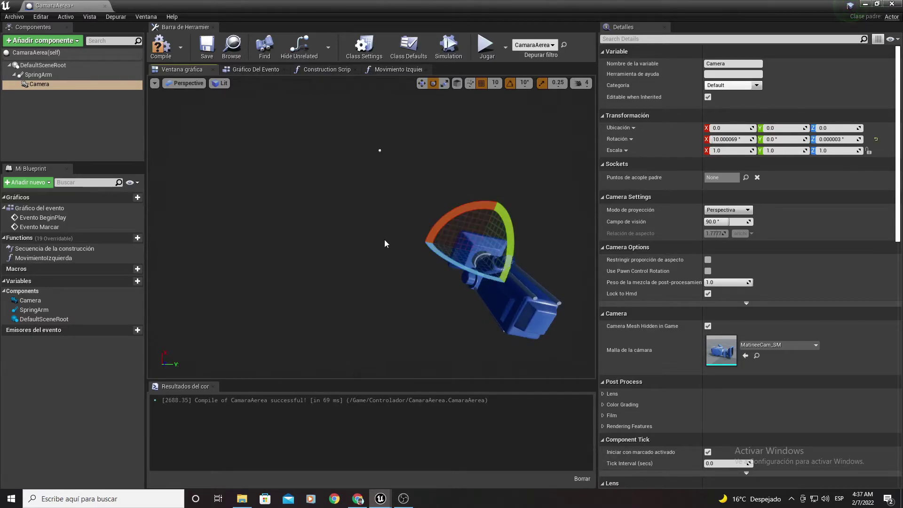
pyautogui.click(162, 46)
pyautogui.click(866, 4)
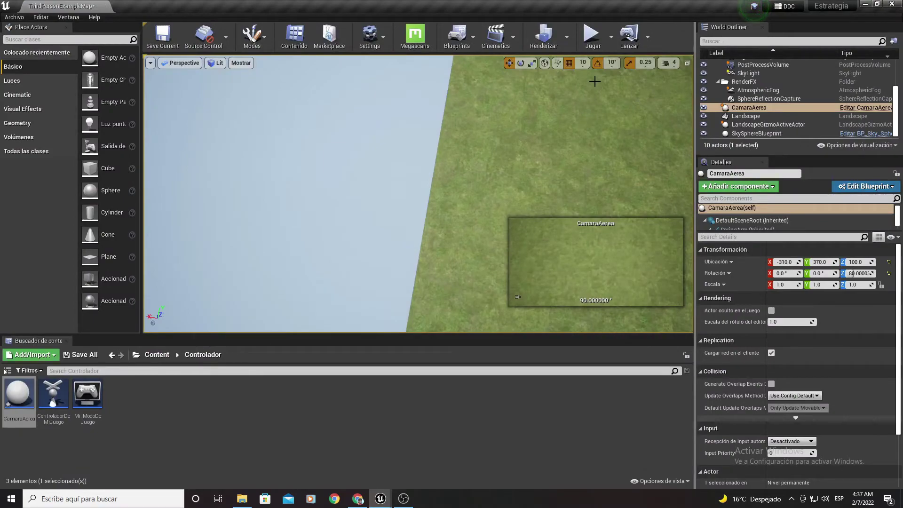
# Step: Play-test the level, stop it with Esc, and reopen the CamaraAerea Blueprint
pyautogui.click(591, 36)
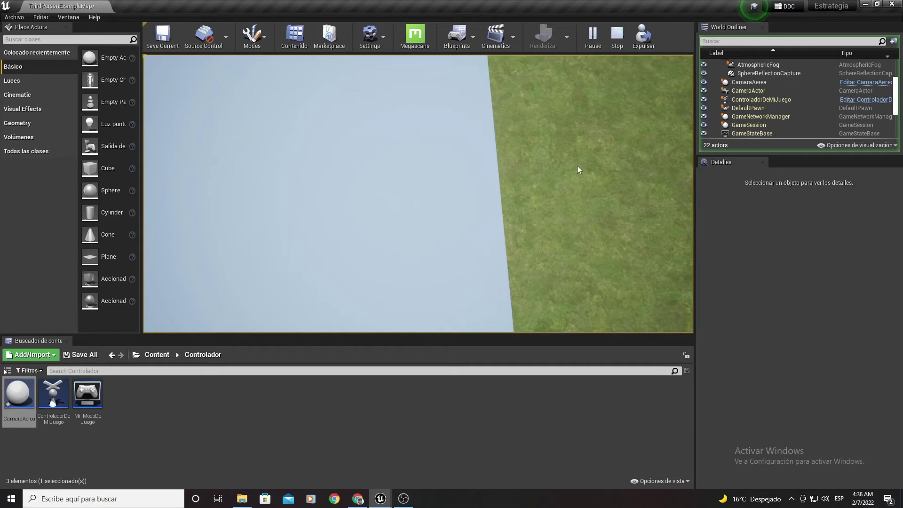
pyautogui.press('Escape')
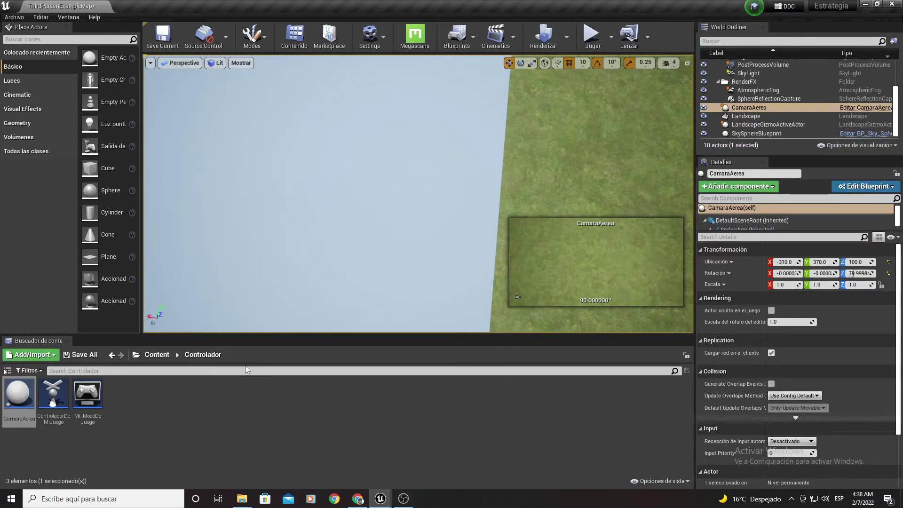
pyautogui.click(272, 393)
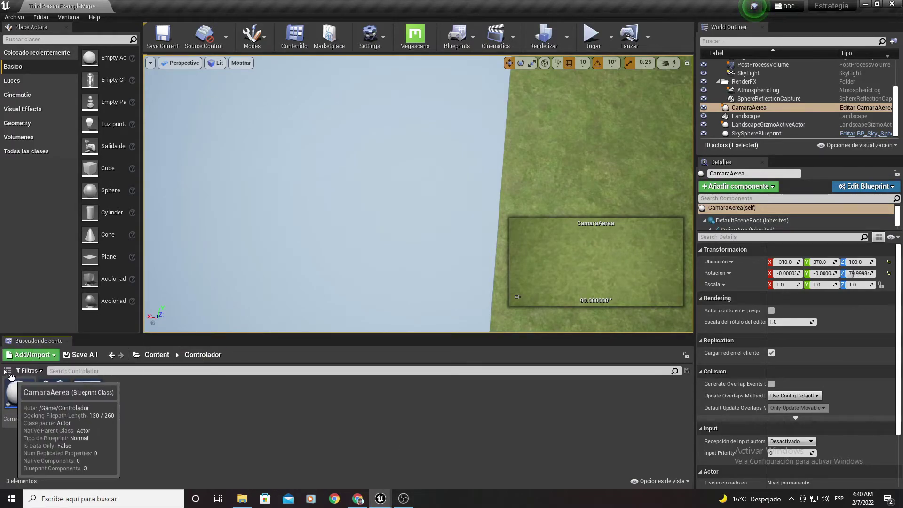
pyautogui.doubleClick(14, 394)
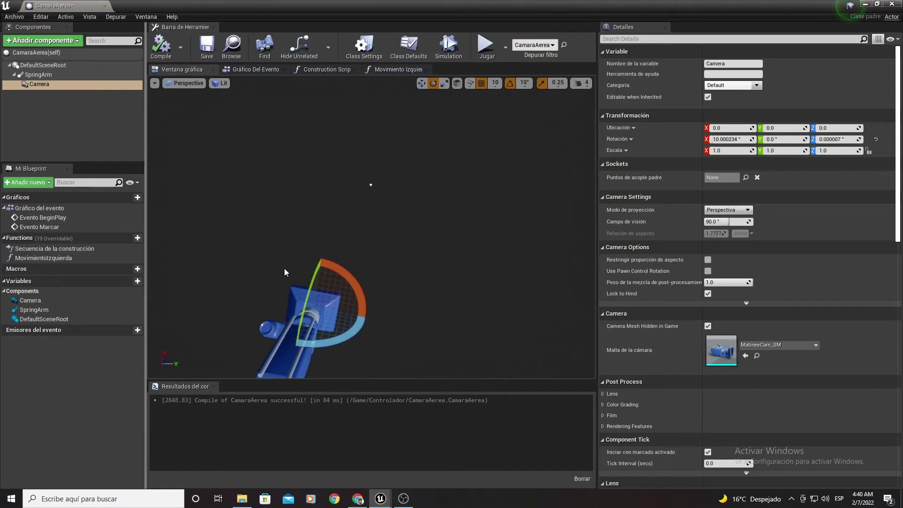
# Step: In the event graph, duplicate the MovimientoIzquierda function with Ctrl+W
pyautogui.click(265, 71)
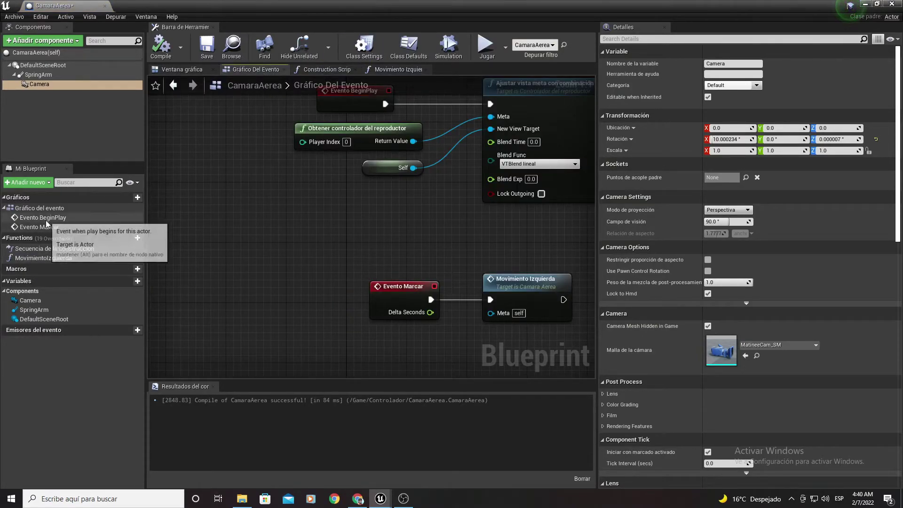
pyautogui.click(35, 257)
pyautogui.rightClick(42, 259)
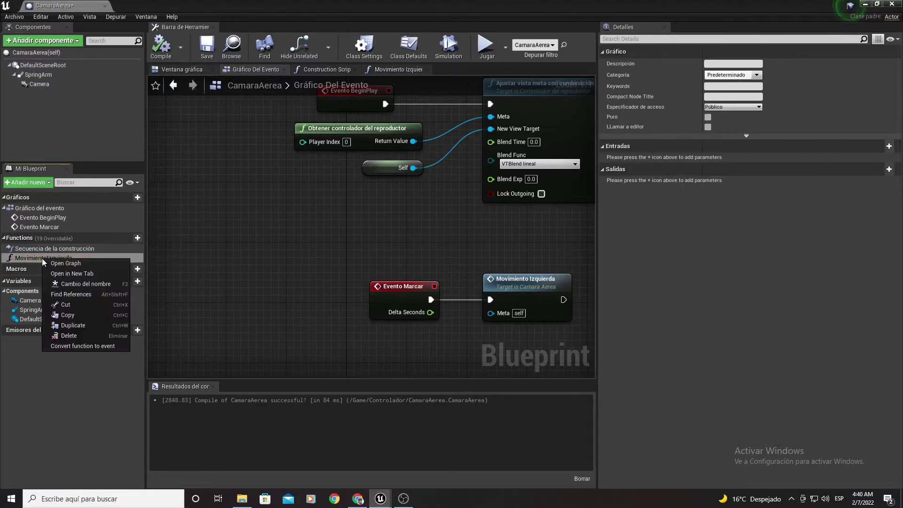
pyautogui.click(25, 258)
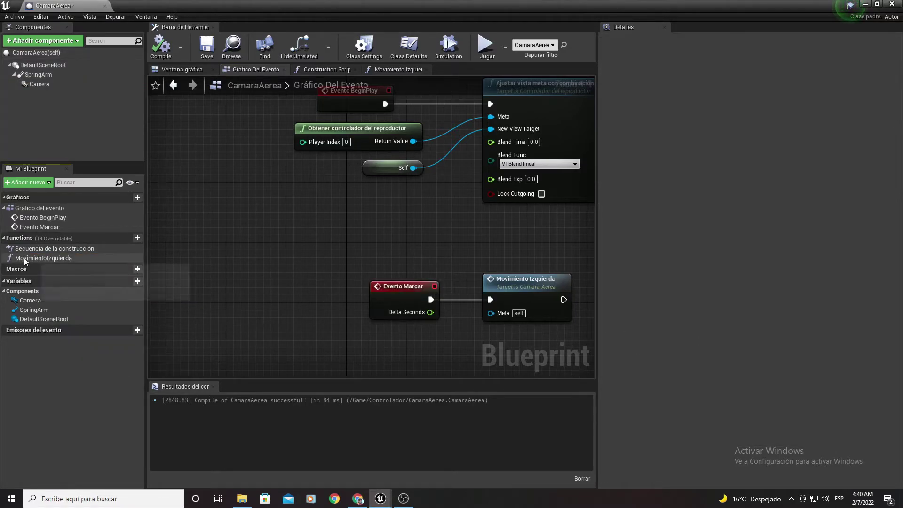
pyautogui.hotkey('ctrl', 'w')
pyautogui.write('MovimientoDerec')
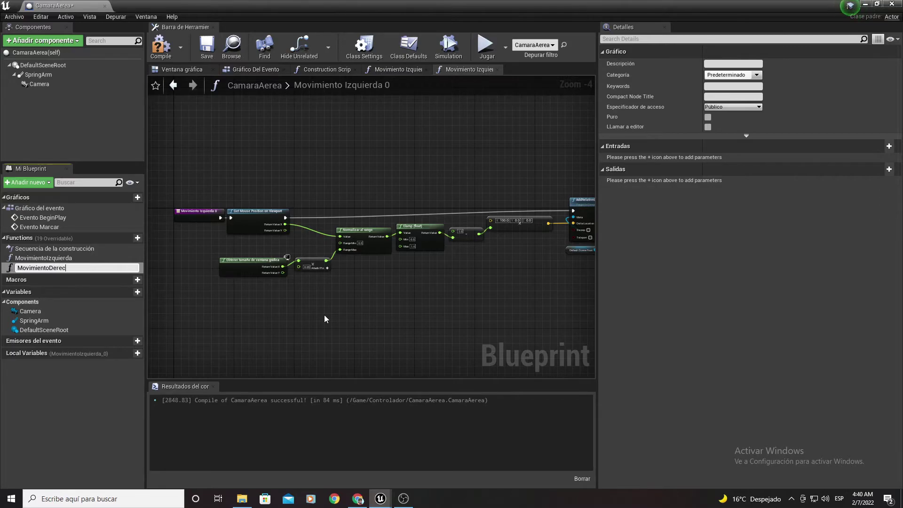
# Step: Rename the copy MovimientoDerecha; wire the multiply to Range Min and viewport width to Range Max
pyautogui.write('ha')
pyautogui.press('Return')
pyautogui.scroll(4, 272, 242)
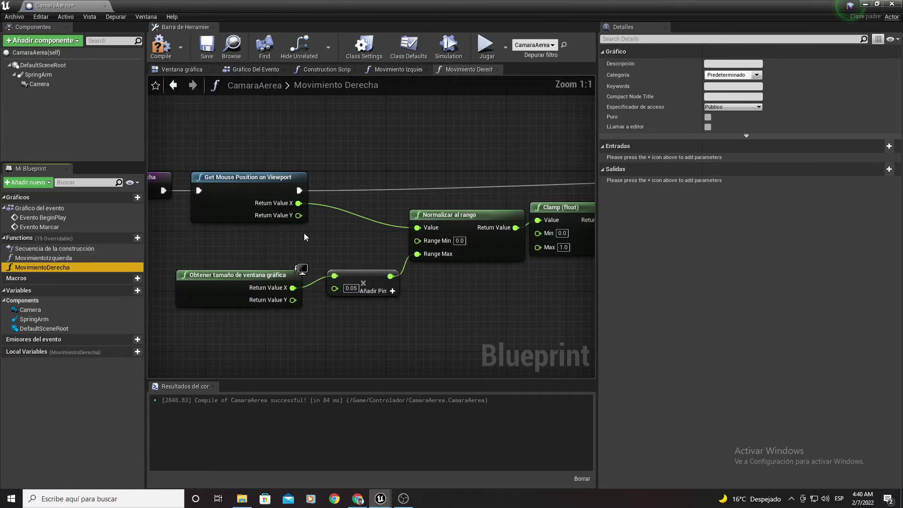
pyautogui.moveTo(304, 234); pyautogui.dragTo(281, 185, button='right')
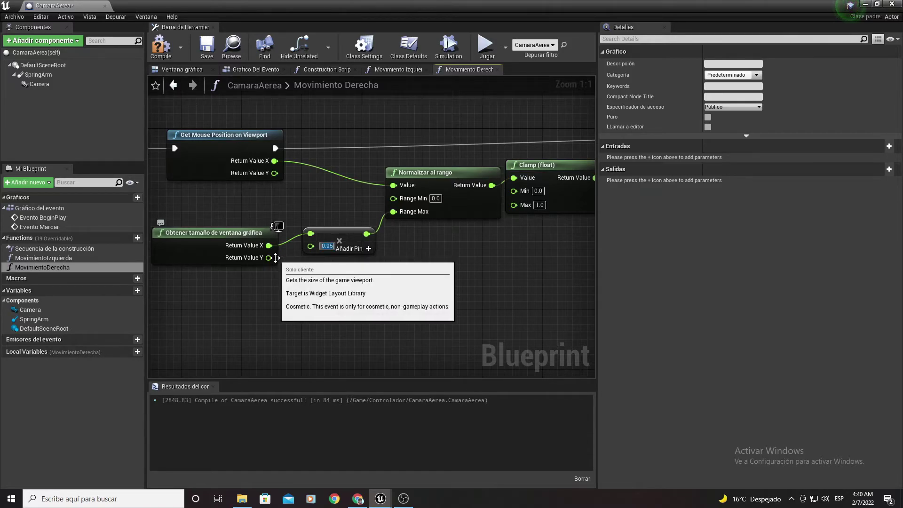
pyautogui.keyDown('ctrl'); pyautogui.moveTo(394, 211); pyautogui.dragTo(394, 198); pyautogui.keyUp('ctrl')
pyautogui.moveTo(346, 231); pyautogui.dragTo(347, 216)
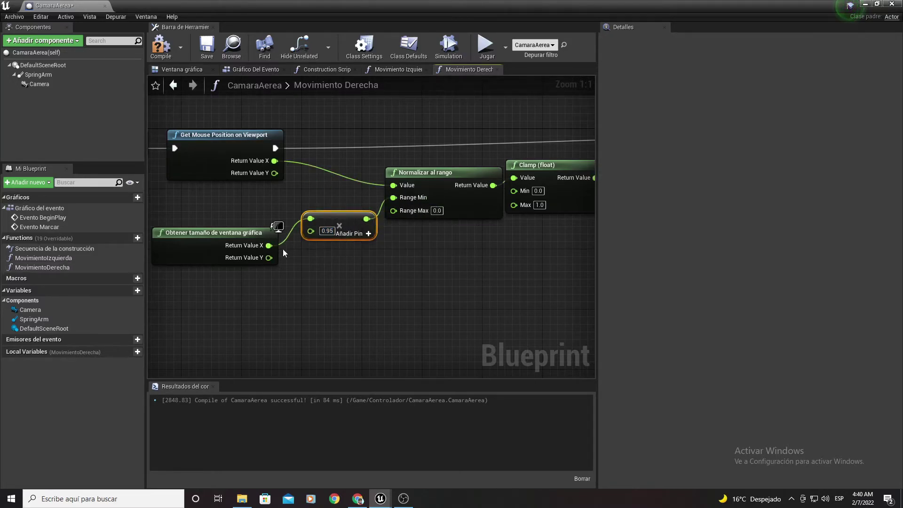
pyautogui.moveTo(269, 245)
pyautogui.mouseDown()
pyautogui.moveTo(347, 254)
pyautogui.moveTo(393, 210)
pyautogui.mouseUp()
pyautogui.moveTo(332, 229); pyautogui.dragTo(324, 215)
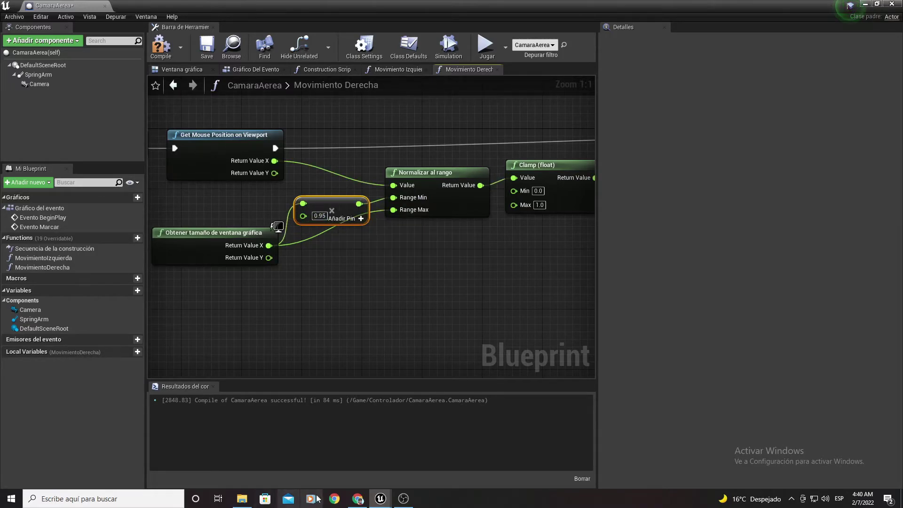
# Step: Delete the subtract node, feed Clamp into the vector with X -100, then compile and save
pyautogui.moveTo(565, 250); pyautogui.dragTo(295, 289, button='right')
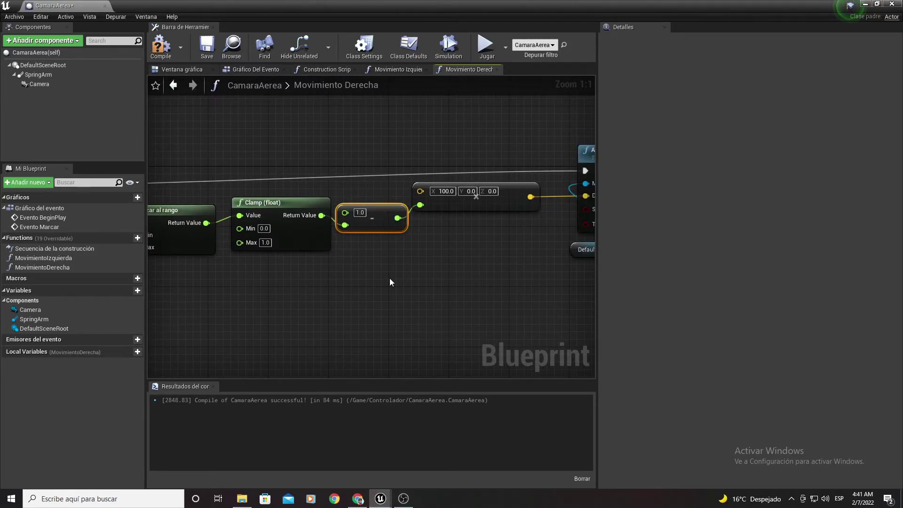
pyautogui.press('Delete')
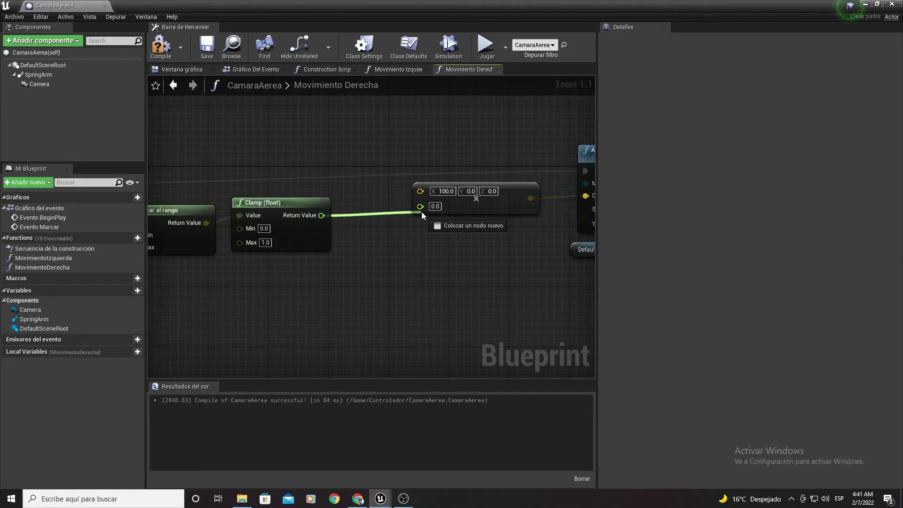
pyautogui.moveTo(322, 216); pyautogui.dragTo(421, 206)
pyautogui.click(445, 191)
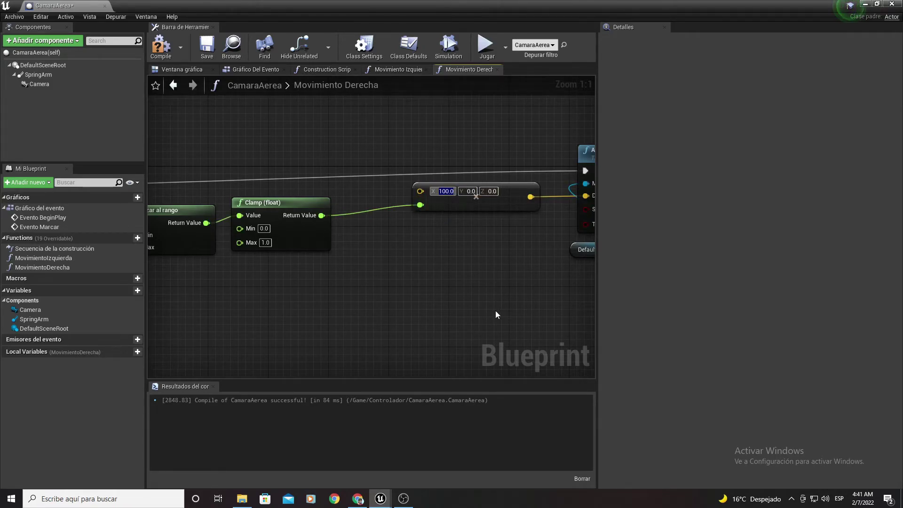
pyautogui.write('-100')
pyautogui.press('Return')
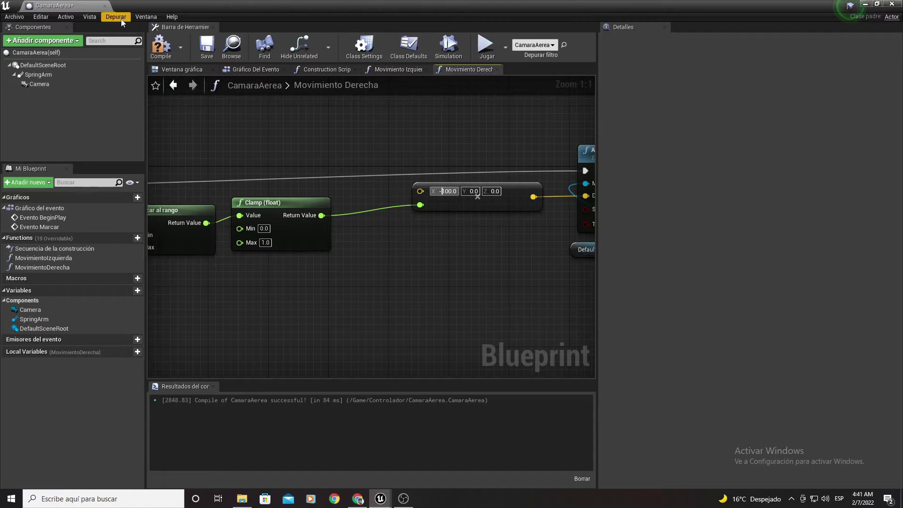
pyautogui.click(157, 51)
pyautogui.click(209, 47)
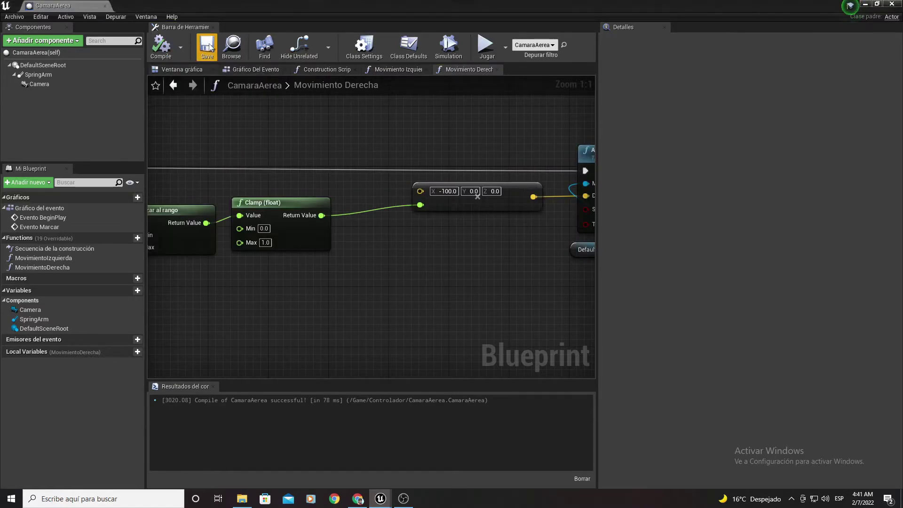
# Step: Add a Movimiento Derecha call after Movimiento Izquierda on Evento Marcar, then compile and save
pyautogui.click(277, 72)
pyautogui.moveTo(398, 266); pyautogui.dragTo(224, 206, button='right')
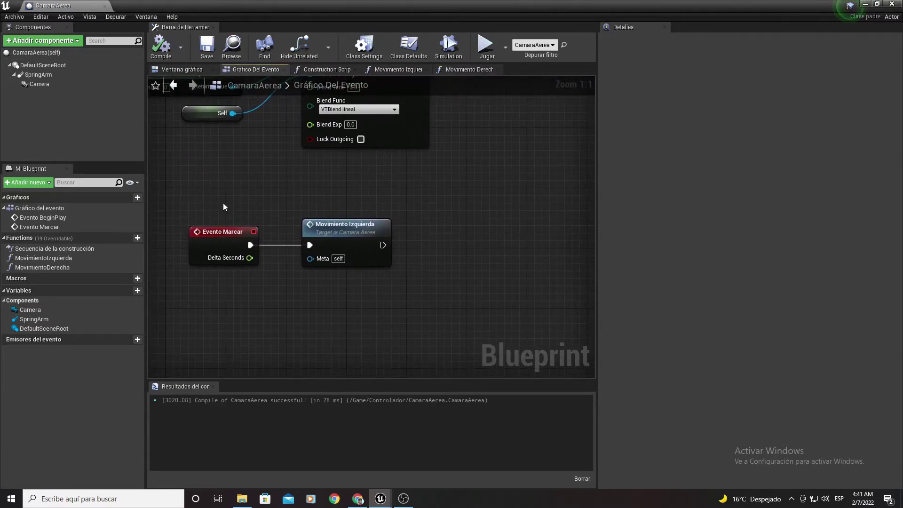
pyautogui.moveTo(43, 268)
pyautogui.mouseDown()
pyautogui.moveTo(468, 207)
pyautogui.moveTo(383, 245)
pyautogui.mouseUp()
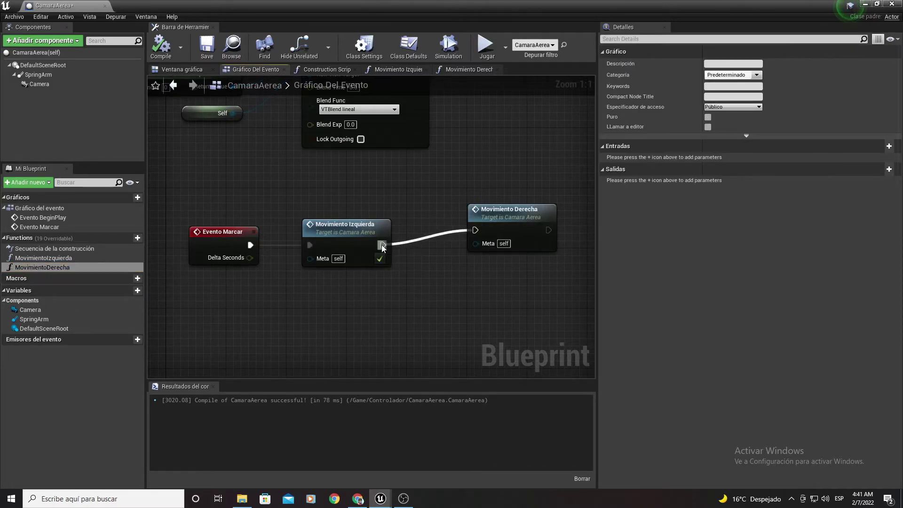
pyautogui.moveTo(502, 228); pyautogui.dragTo(457, 243)
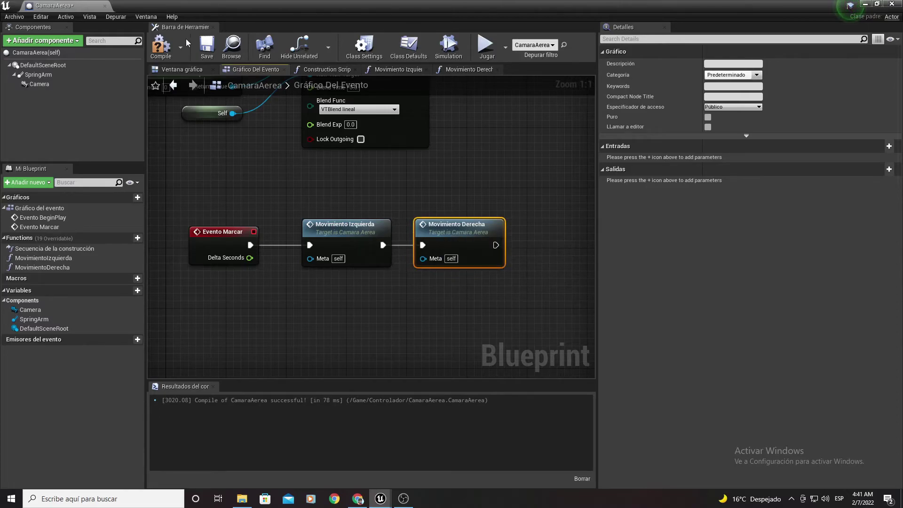
pyautogui.click(161, 46)
pyautogui.click(211, 47)
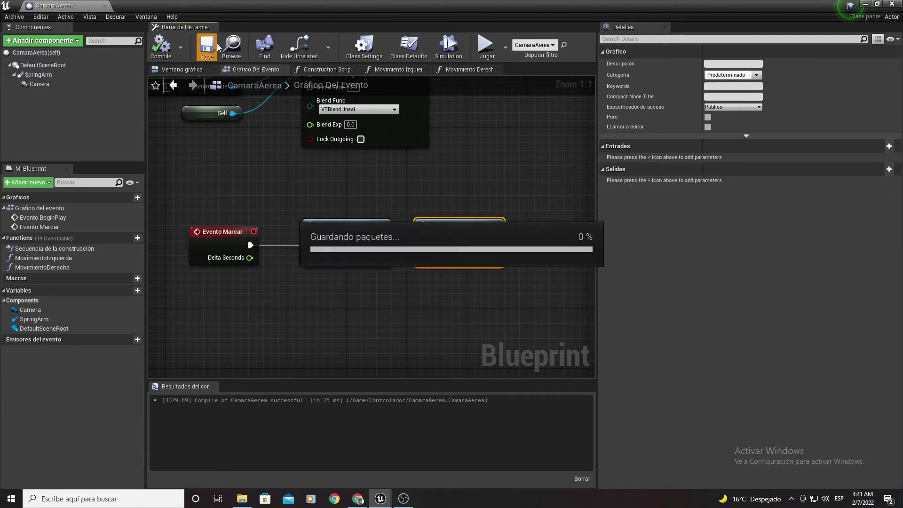
# Step: Play-test the level from the level editor and stop it with Esc
pyautogui.click(866, 5)
pyautogui.click(594, 40)
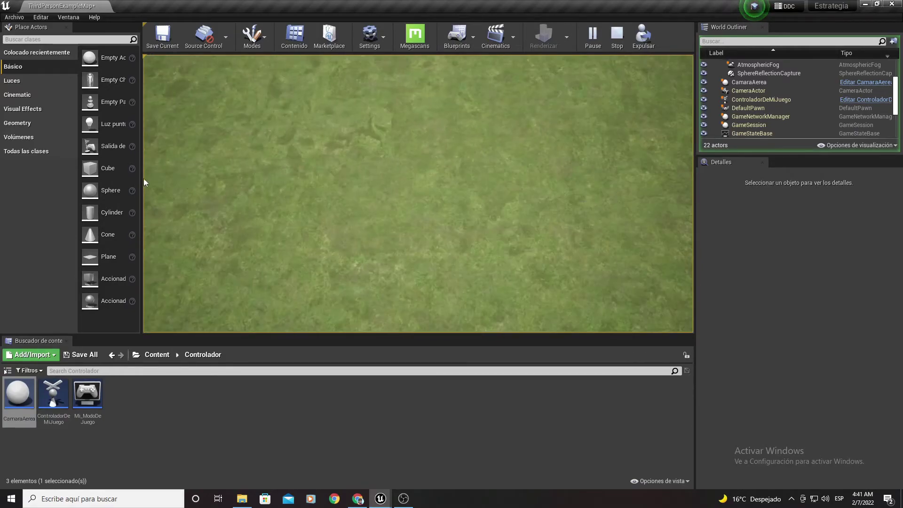
pyautogui.press('Escape')
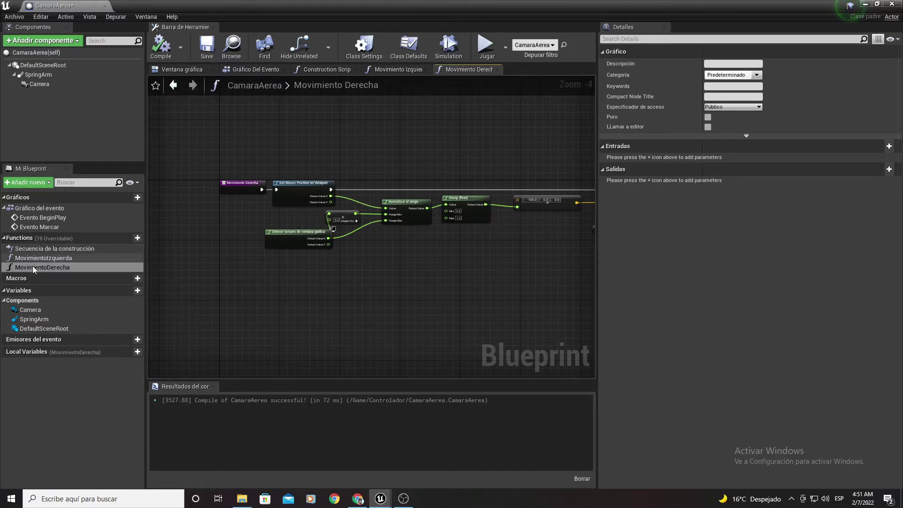
# Step: Duplicate MovimientoIzquierda as MovimientoArriba and wire in mouse Y and the viewport height
pyautogui.click(45, 257)
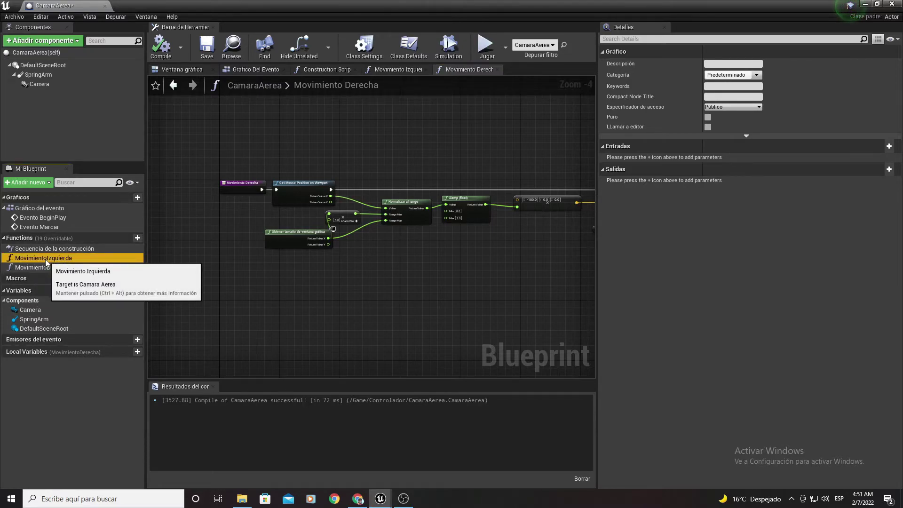
pyautogui.hotkey('ctrl', 'w')
pyautogui.write('MovimientoArri')
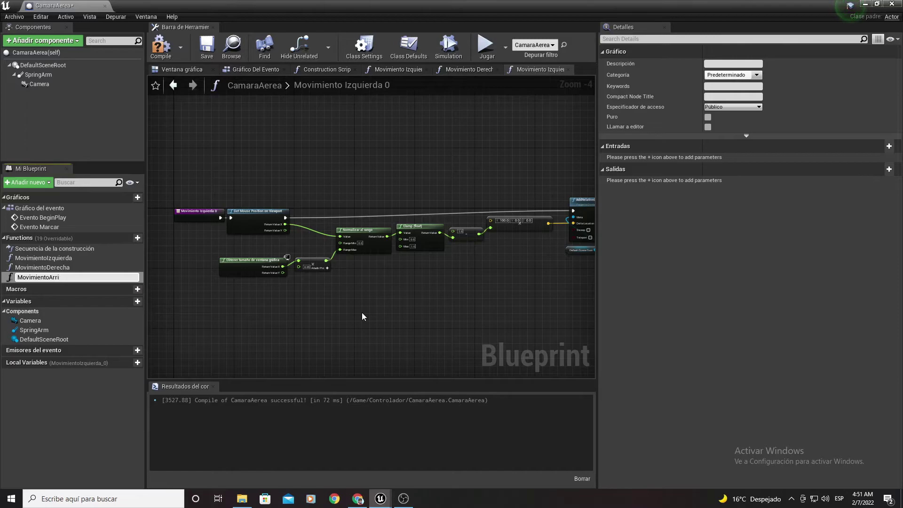
pyautogui.write('ba')
pyautogui.press('Return')
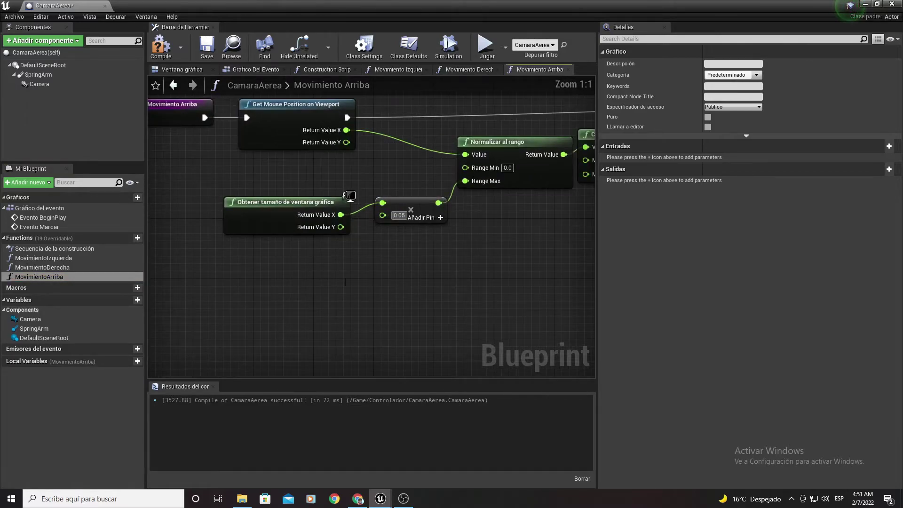
pyautogui.moveTo(323, 286); pyautogui.dragTo(407, 201, button='right')
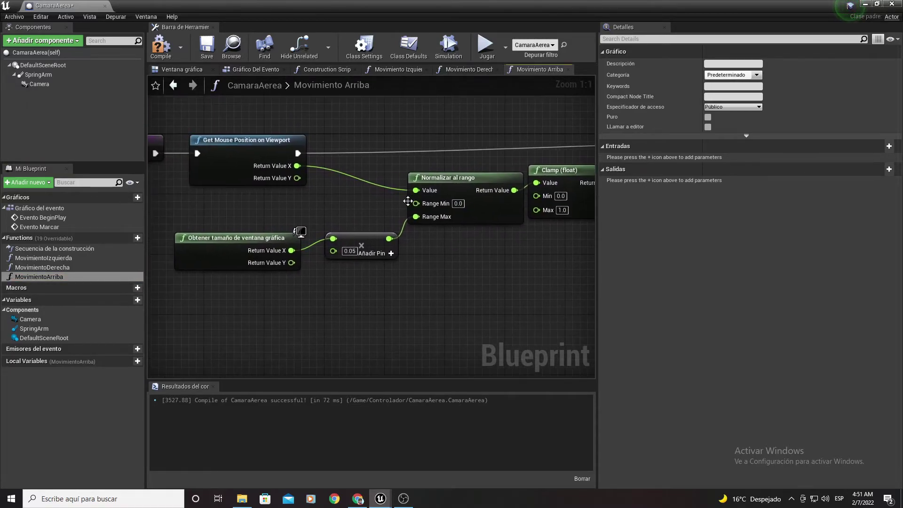
pyautogui.keyDown('ctrl'); pyautogui.moveTo(297, 166); pyautogui.dragTo(297, 178); pyautogui.keyUp('ctrl')
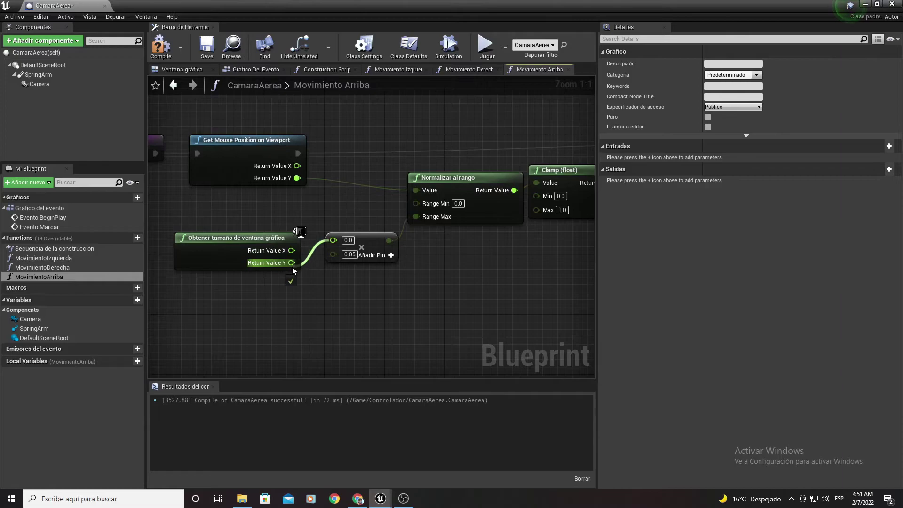
pyautogui.keyDown('ctrl'); pyautogui.moveTo(292, 251); pyautogui.dragTo(292, 262); pyautogui.keyUp('ctrl')
# Step: Set the vector to X 0, Y 100 and compile the Blueprint
pyautogui.moveTo(498, 254)
pyautogui.mouseDown(button='right')
pyautogui.moveTo(369, 262)
pyautogui.moveTo(278, 284)
pyautogui.mouseUp(button='right')
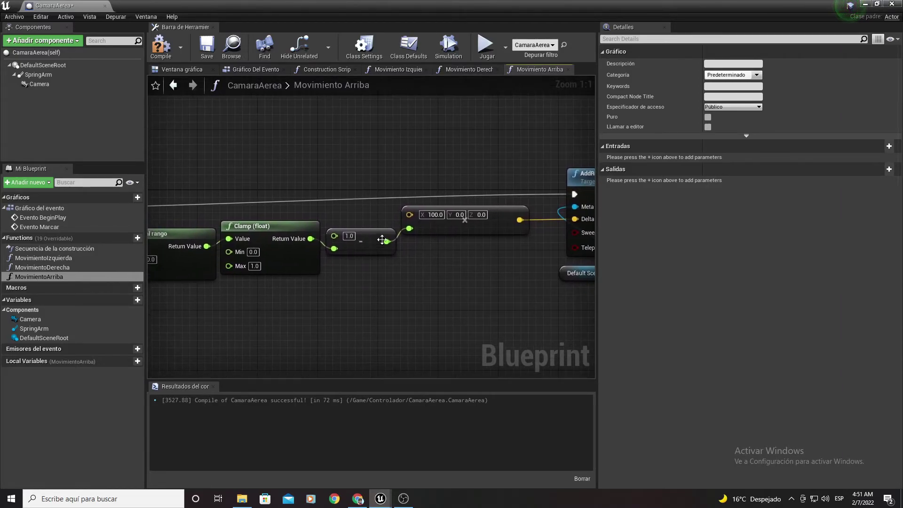
pyautogui.click(438, 215)
pyautogui.write('0')
pyautogui.press('Tab')
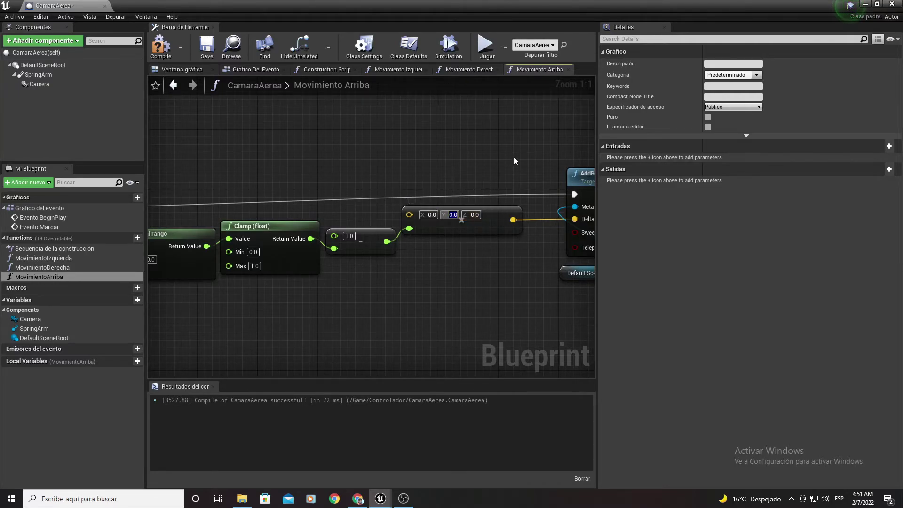
pyautogui.write('100')
pyautogui.press('Return')
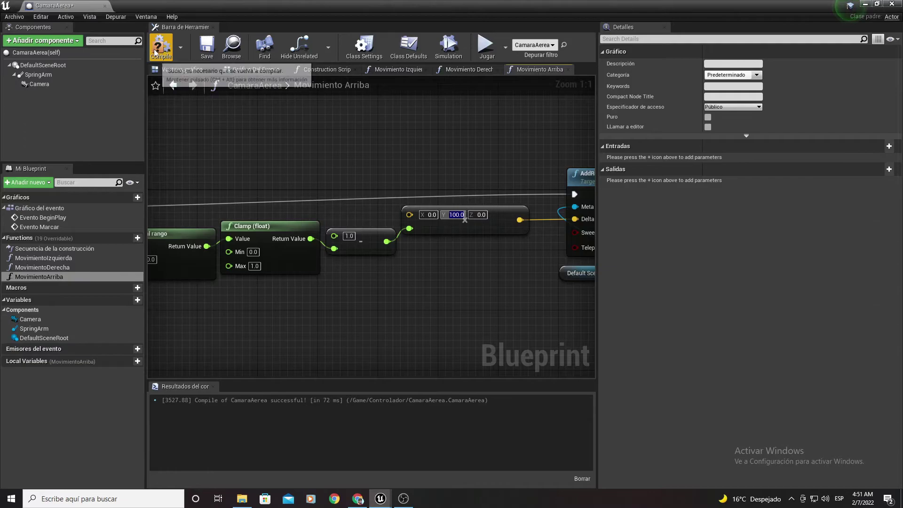
pyautogui.click(160, 46)
# Step: Add a Movimiento Arriba call after Movimiento Derecha on Evento Marcar and compile
pyautogui.click(256, 72)
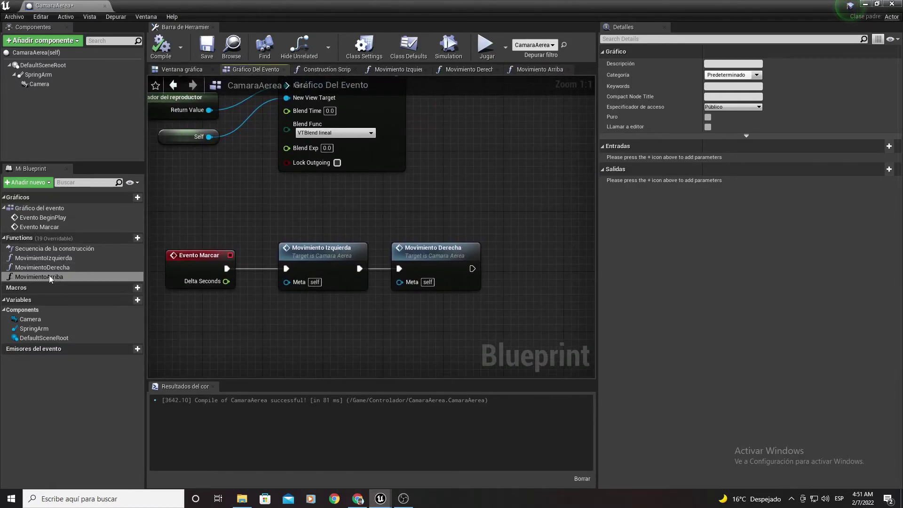
pyautogui.moveTo(53, 279)
pyautogui.mouseDown()
pyautogui.moveTo(515, 247)
pyautogui.moveTo(472, 268)
pyautogui.mouseUp()
pyautogui.click(161, 46)
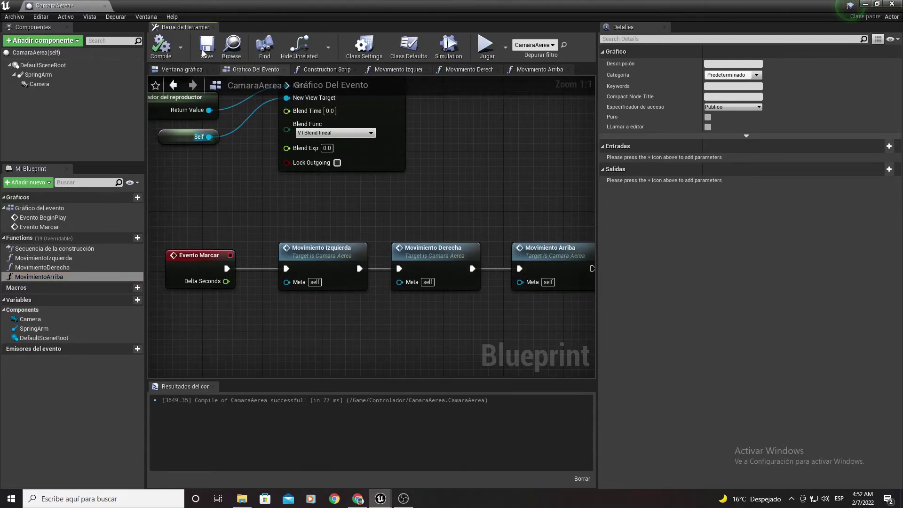
# Step: Minimize the Blueprint editor and play-test the level's camera panning
pyautogui.click(865, 5)
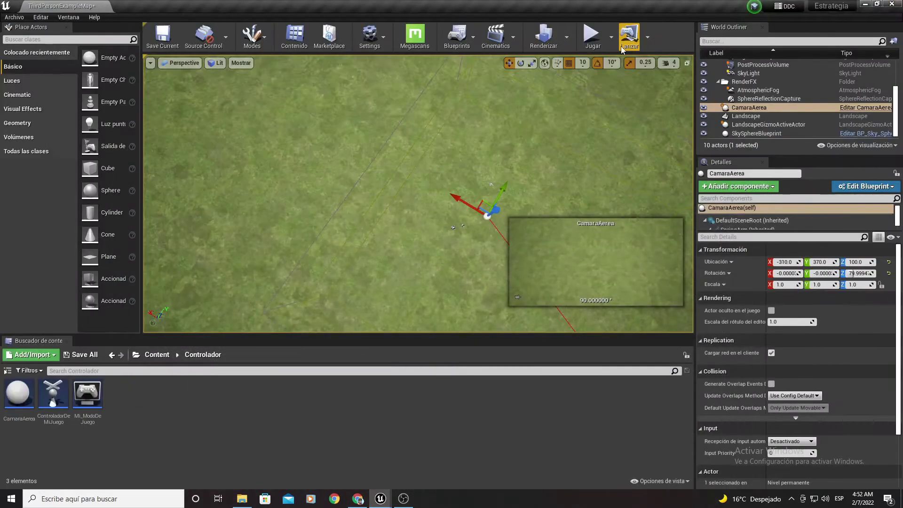
pyautogui.click(592, 35)
pyautogui.moveTo(349, 55)
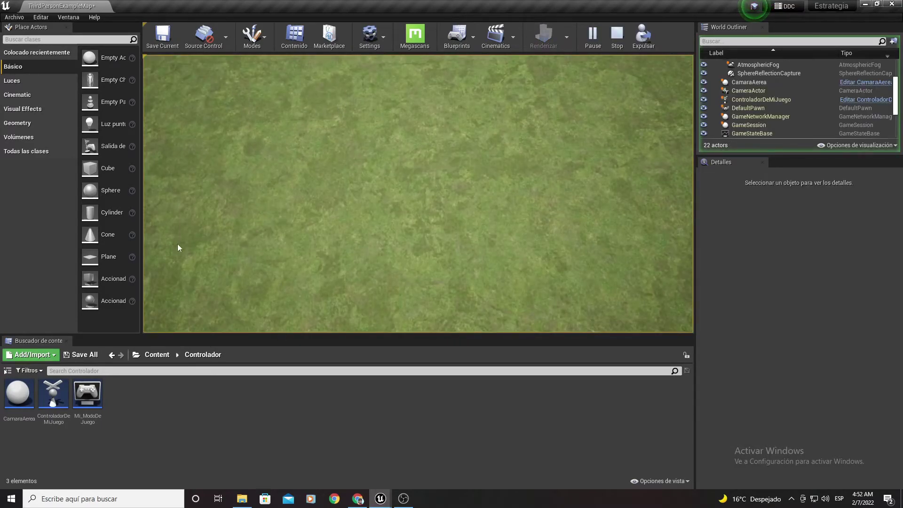
# Step: Stop the running game preview with Esc
pyautogui.moveTo(691, 196)
pyautogui.moveTo(144, 259)
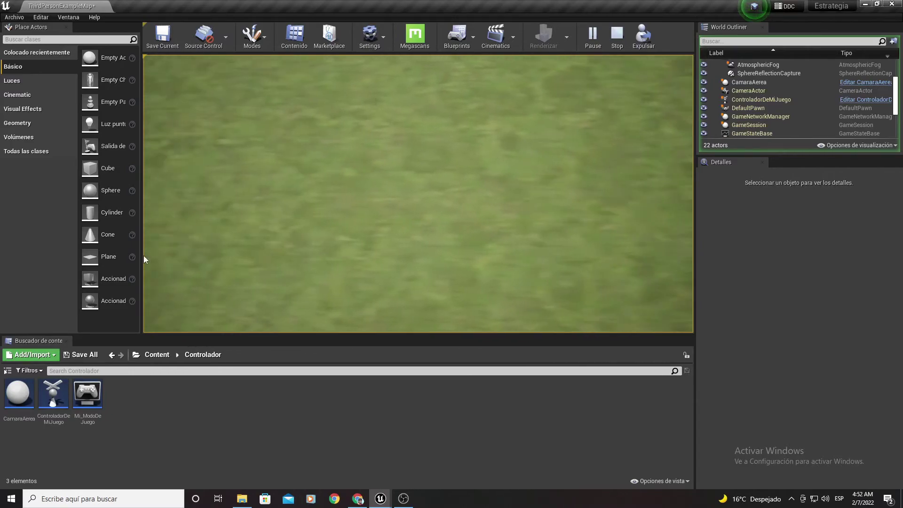
pyautogui.moveTo(692, 161)
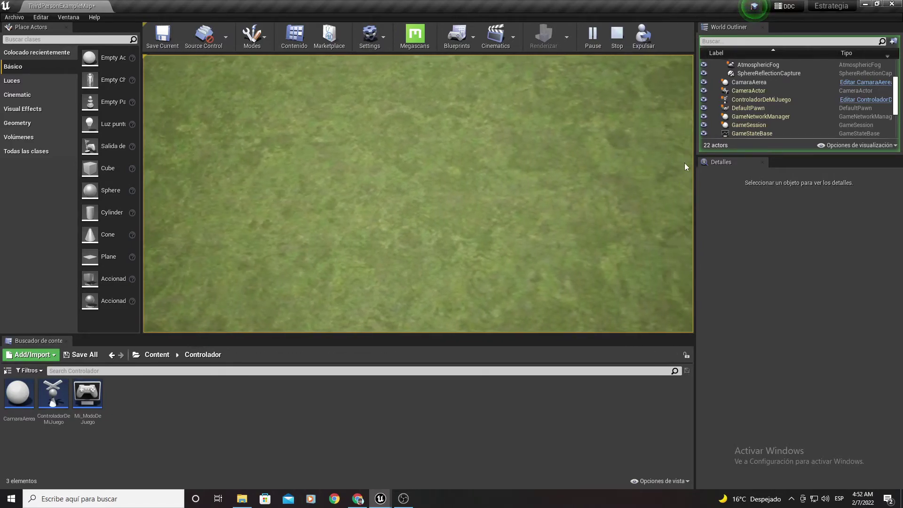
pyautogui.press('Escape')
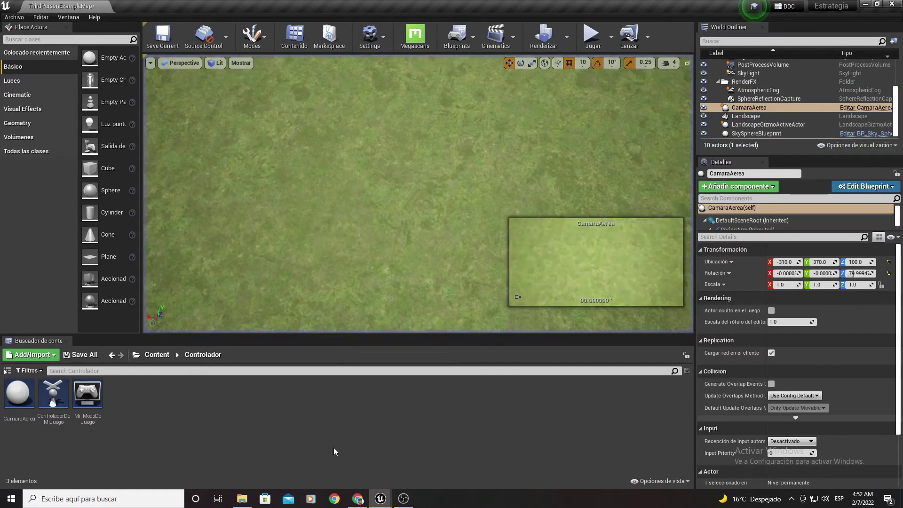
# Step: Restore the CamaraAerea Blueprint editor from the taskbar and select the MovimientoArriba function
pyautogui.moveTo(380, 498)
pyautogui.click(423, 472)
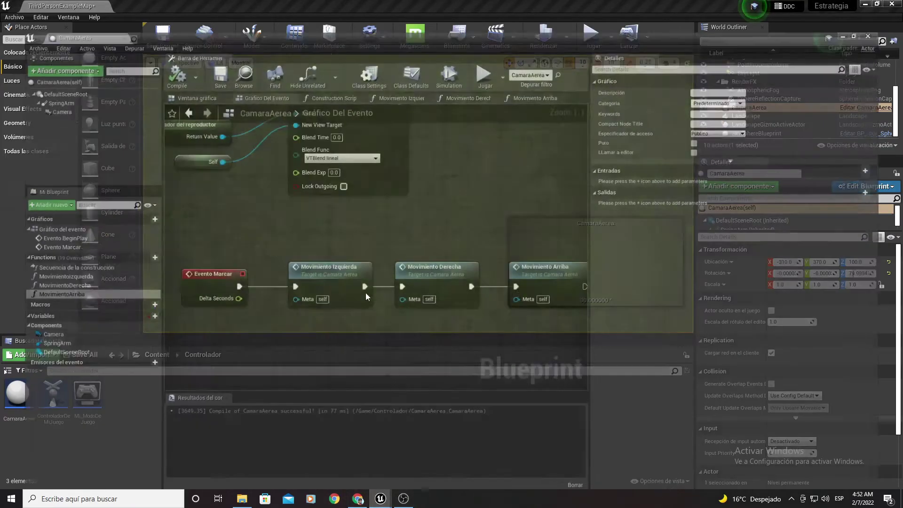
pyautogui.moveTo(313, 238)
pyautogui.mouseDown(button='right')
pyautogui.moveTo(273, 213)
pyautogui.moveTo(317, 203)
pyautogui.mouseUp(button='right')
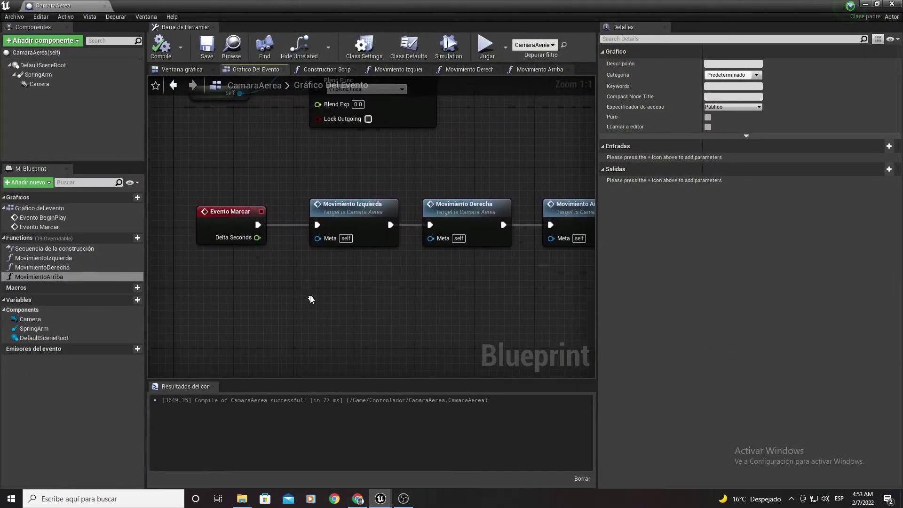
pyautogui.click(30, 277)
# Step: Duplicate MovimientoArriba and name the copy MovimientoABajo
pyautogui.press('Return')
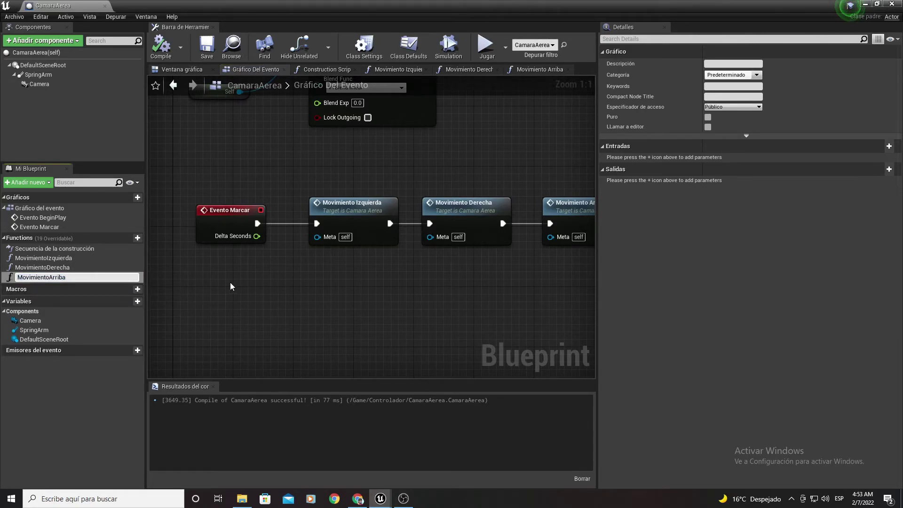
pyautogui.click(94, 277)
pyautogui.press('Return')
pyautogui.hotkey('ctrl', 'w')
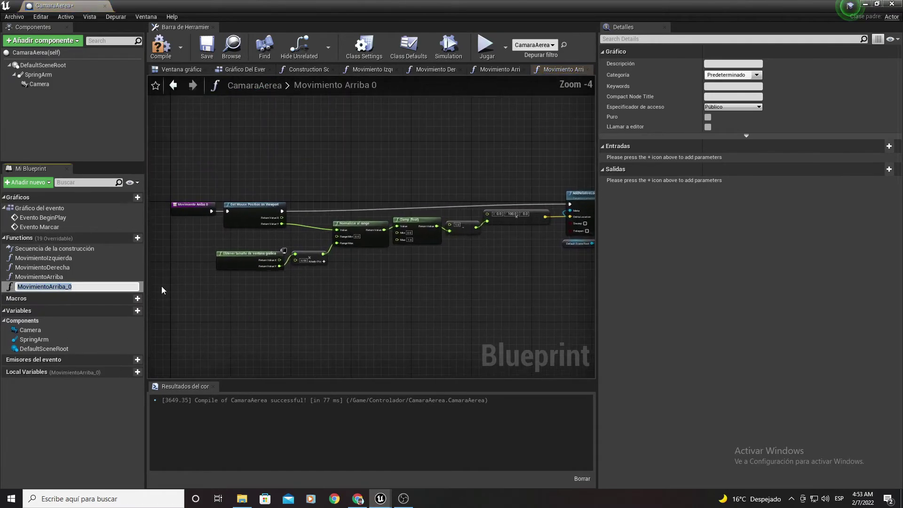
pyautogui.press('BackSpace')
pyautogui.press('BackSpace')
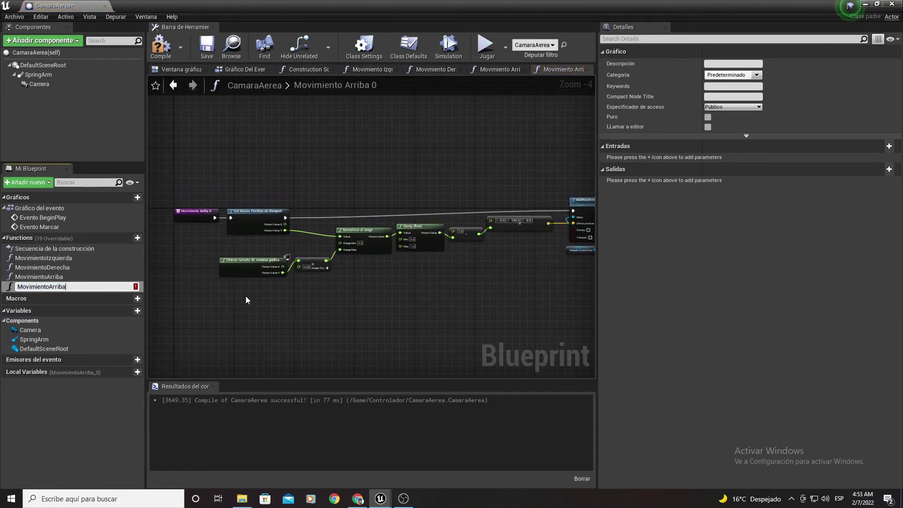
pyautogui.press('BackSpace')
pyautogui.press('BackSpace')
pyautogui.press('BackSpace')
pyautogui.write('o')
pyautogui.press('Return')
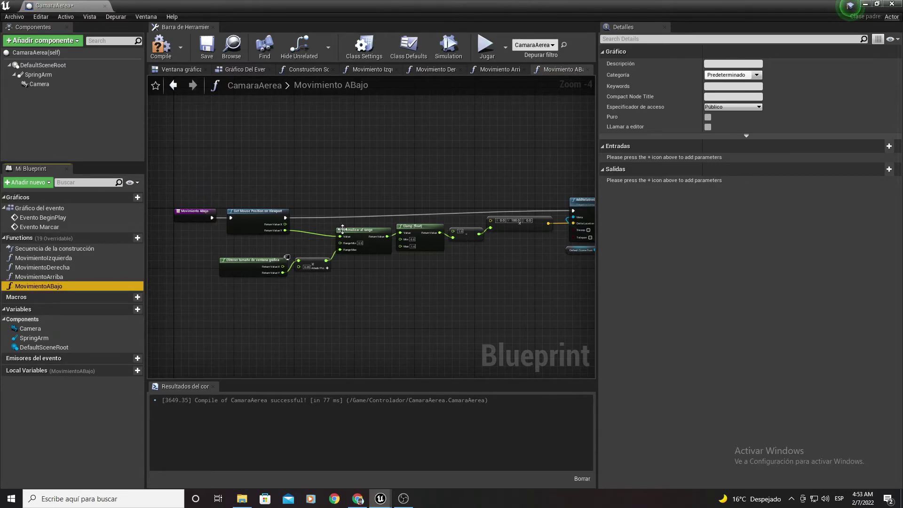
# Step: Set the multiply factor to 2.0, wiring it to Range Min and viewport height to Range Max
pyautogui.scroll(4, 296, 230)
pyautogui.moveTo(265, 244); pyautogui.dragTo(389, 191, button='right')
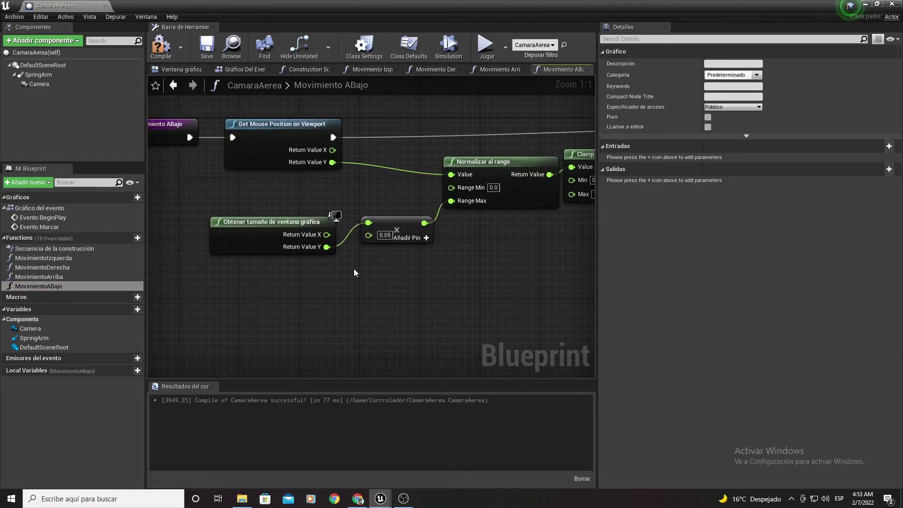
pyautogui.moveTo(354, 272); pyautogui.dragTo(338, 296, button='right')
pyautogui.click(367, 258)
pyautogui.write('2.0')
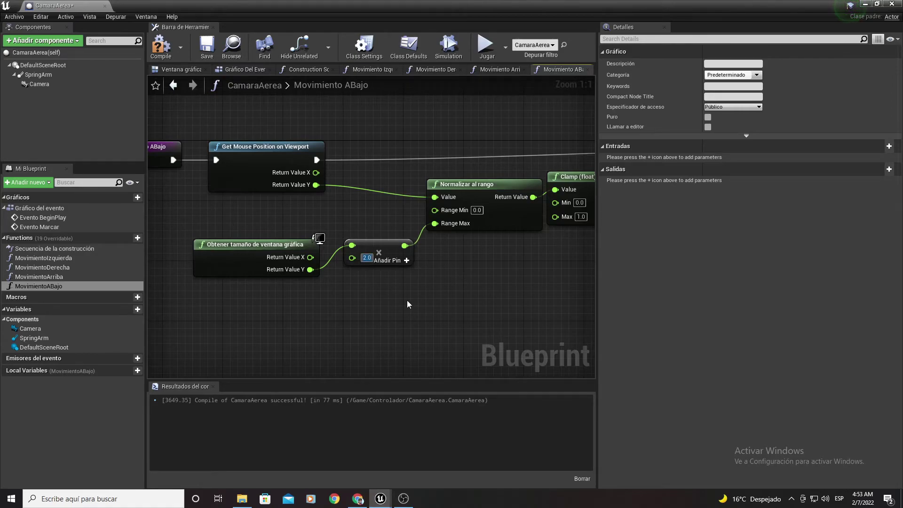
pyautogui.moveTo(407, 304); pyautogui.dragTo(382, 235, button='right')
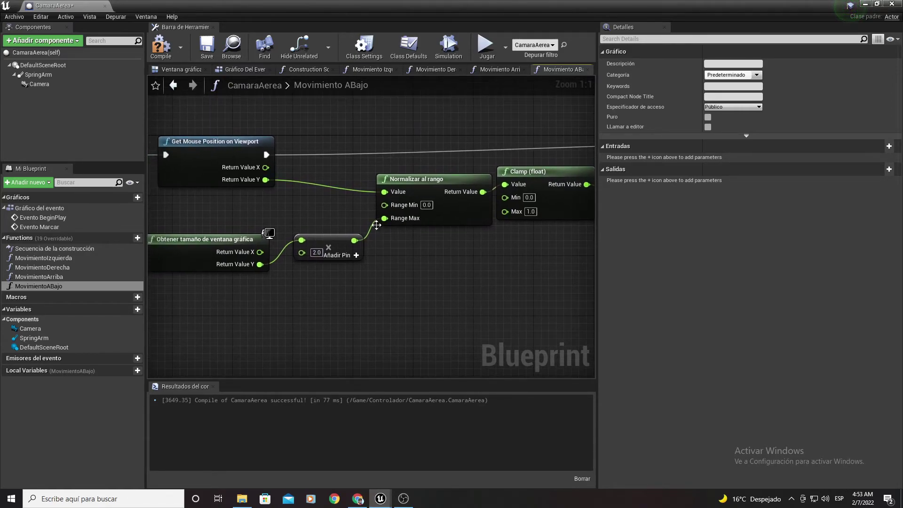
pyautogui.keyDown('ctrl'); pyautogui.moveTo(382, 219); pyautogui.dragTo(385, 203); pyautogui.keyUp('ctrl')
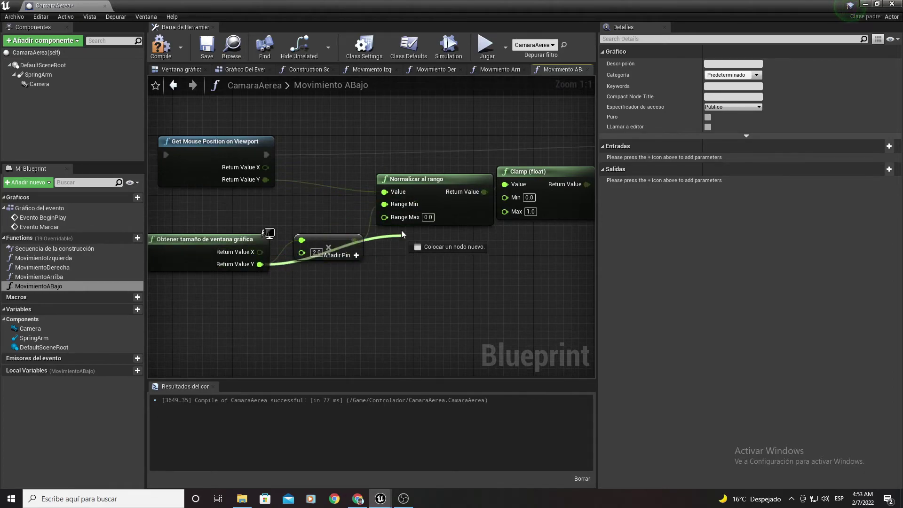
pyautogui.moveTo(260, 264); pyautogui.dragTo(384, 217)
pyautogui.moveTo(336, 240); pyautogui.dragTo(329, 210)
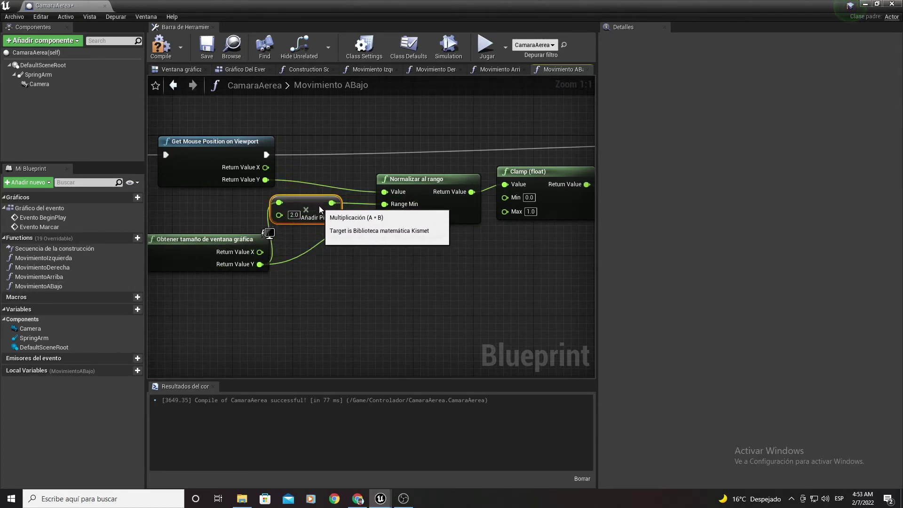
# Step: Delete the subtract node, wire the Clamp result into the vector's Y, and compile
pyautogui.moveTo(318, 205)
pyautogui.mouseDown(button='right')
pyautogui.moveTo(309, 258)
pyautogui.moveTo(213, 258)
pyautogui.mouseUp(button='right')
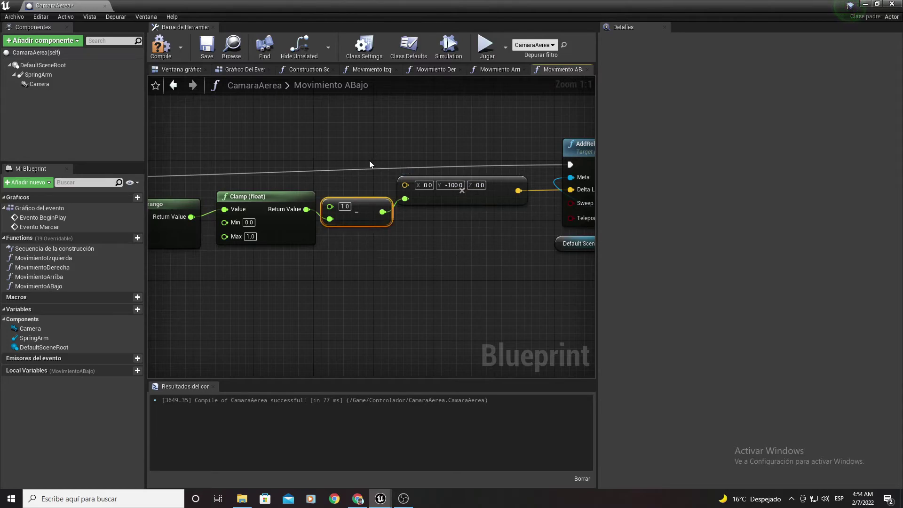
pyautogui.press('Delete')
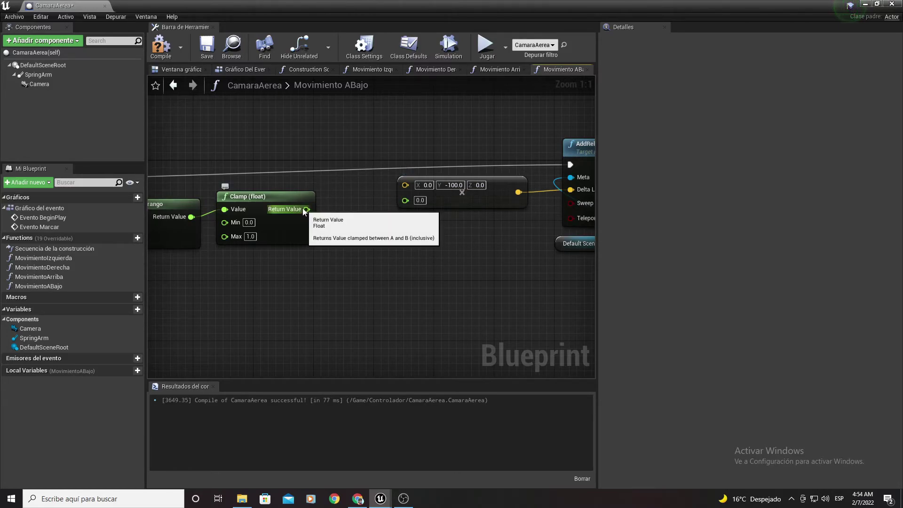
pyautogui.moveTo(307, 209); pyautogui.dragTo(405, 201)
pyautogui.moveTo(450, 230); pyautogui.dragTo(345, 224, button='right')
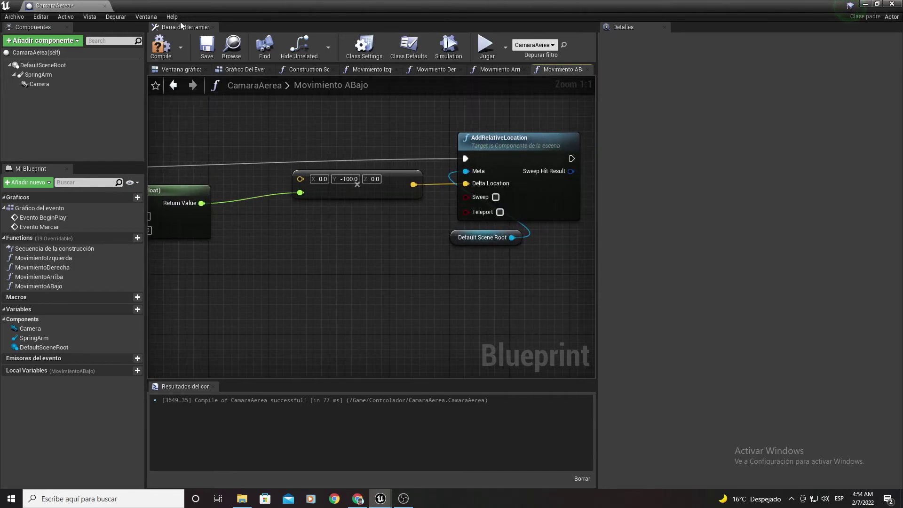
pyautogui.click(161, 46)
# Step: Chain a Movimiento ABajo call after Movimiento Arriba, compile and save, then return to the level
pyautogui.click(247, 71)
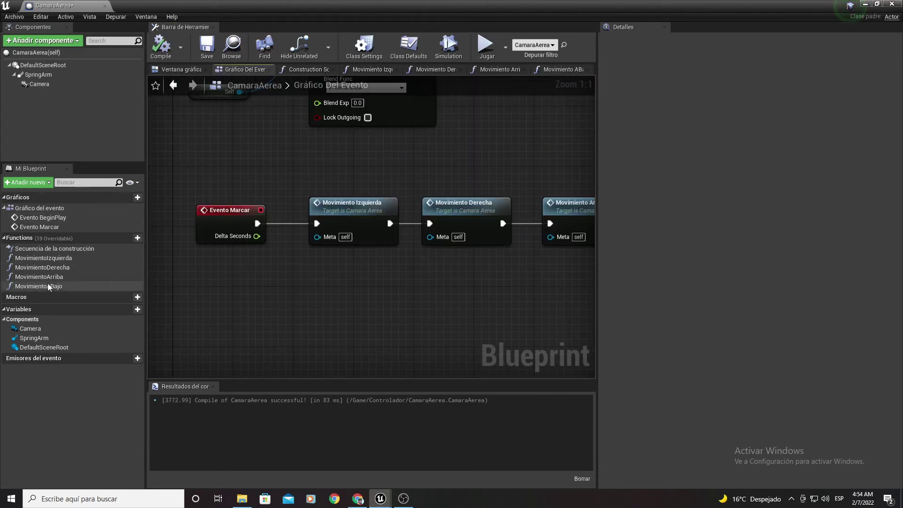
pyautogui.moveTo(38, 286); pyautogui.dragTo(386, 303)
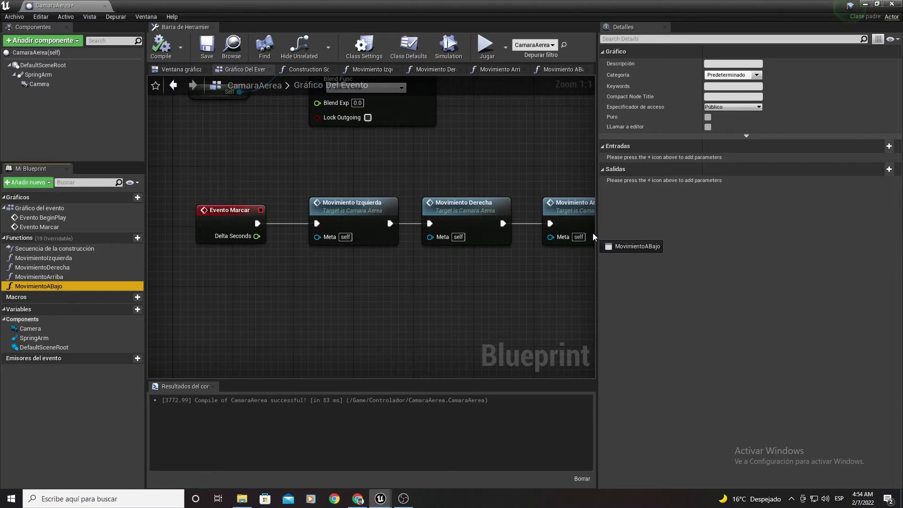
pyautogui.moveTo(551, 241); pyautogui.dragTo(534, 160)
pyautogui.moveTo(500, 154); pyautogui.dragTo(311, 145, button='right')
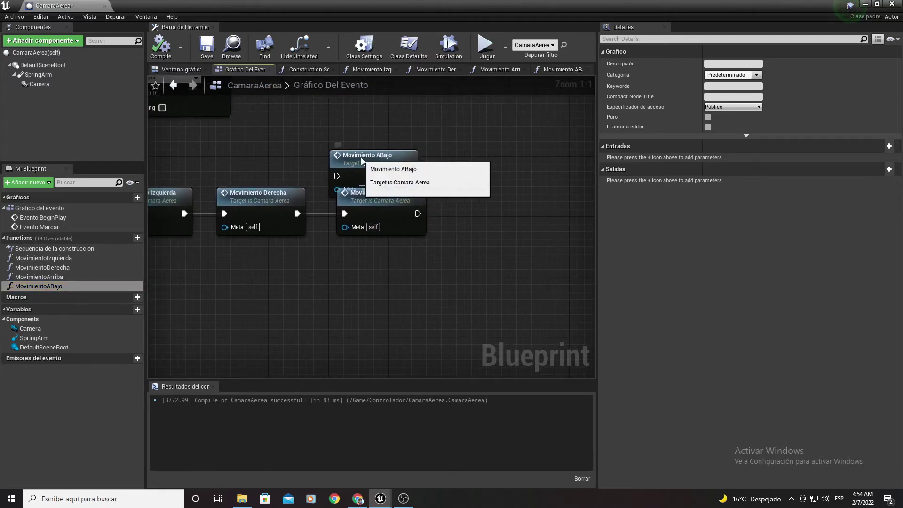
pyautogui.moveTo(366, 161); pyautogui.dragTo(476, 199)
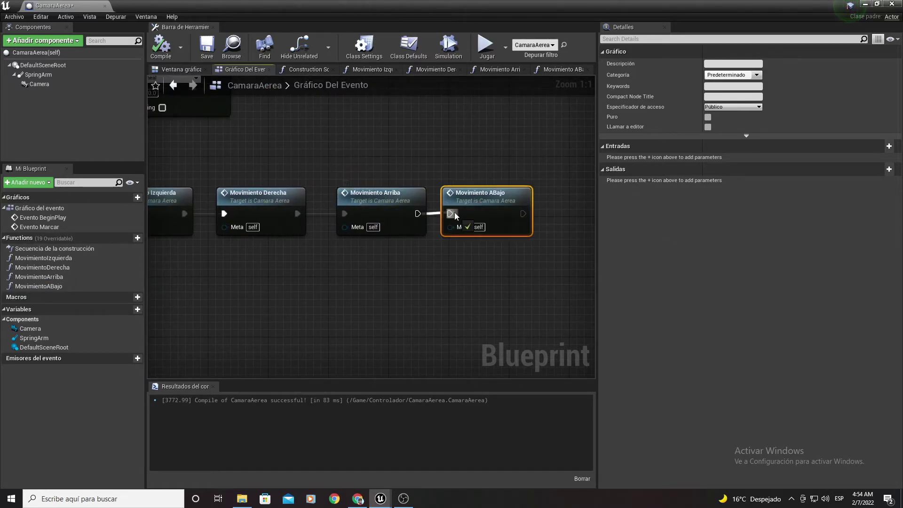
pyautogui.click(169, 49)
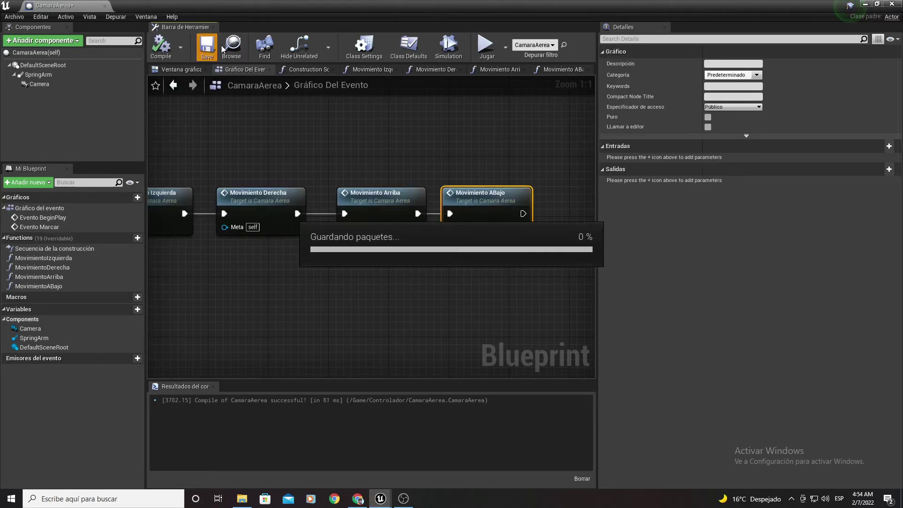
pyautogui.click(867, 4)
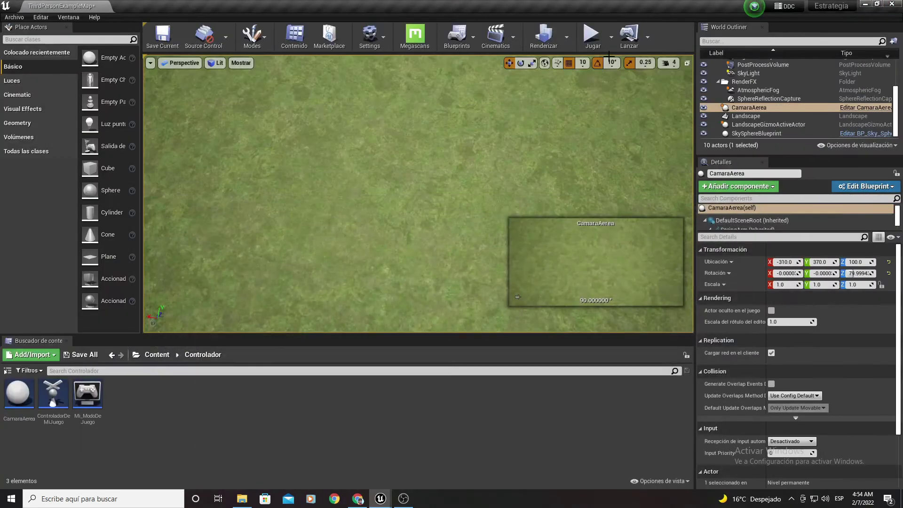
# Step: Test-play the level with all four movement calls, then return to the CamaraAerea event graph
pyautogui.click(592, 37)
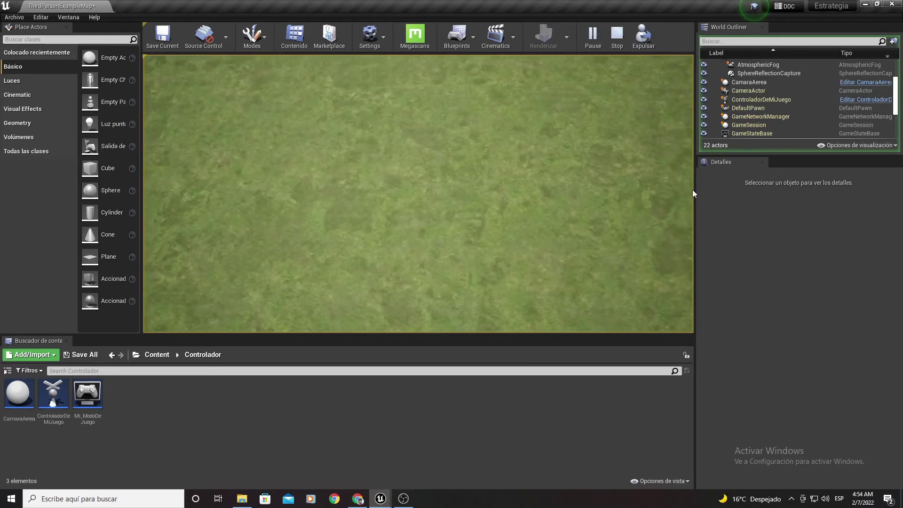
pyautogui.press('Escape')
pyautogui.moveTo(380, 498)
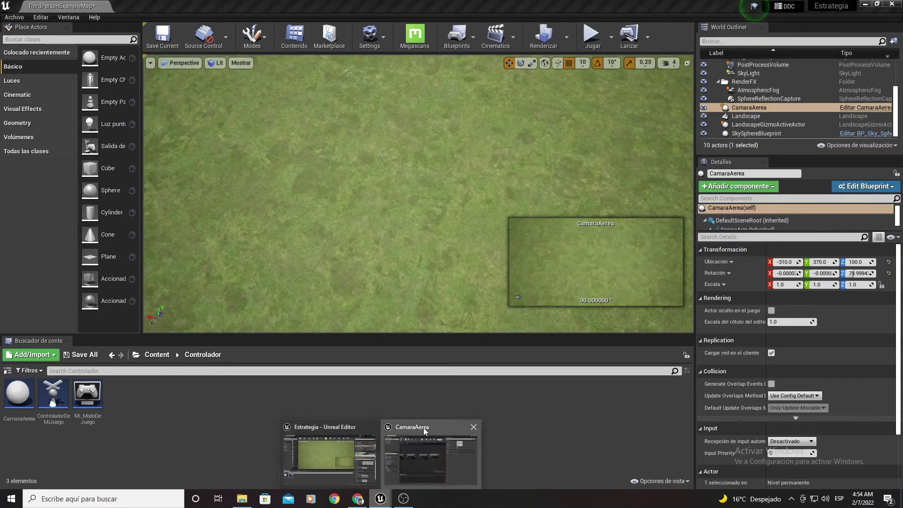
pyautogui.click(426, 458)
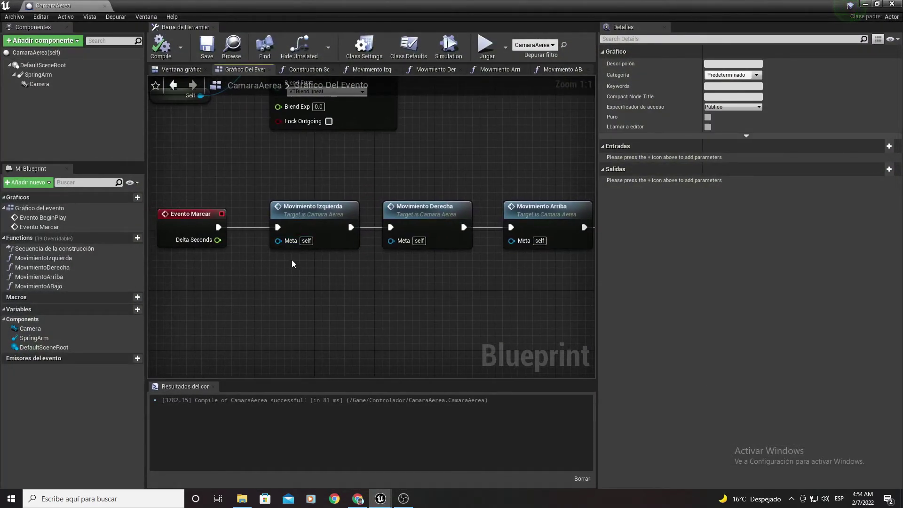
# Step: Change MovimientoDerecha's range constant from 5.0 to 2.0 and test-play the level
pyautogui.doubleClick(47, 267)
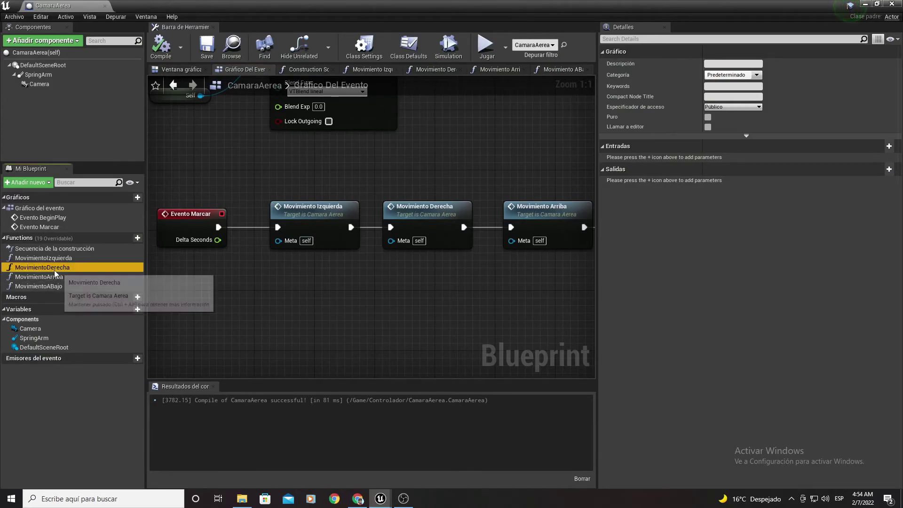
pyautogui.click(376, 234)
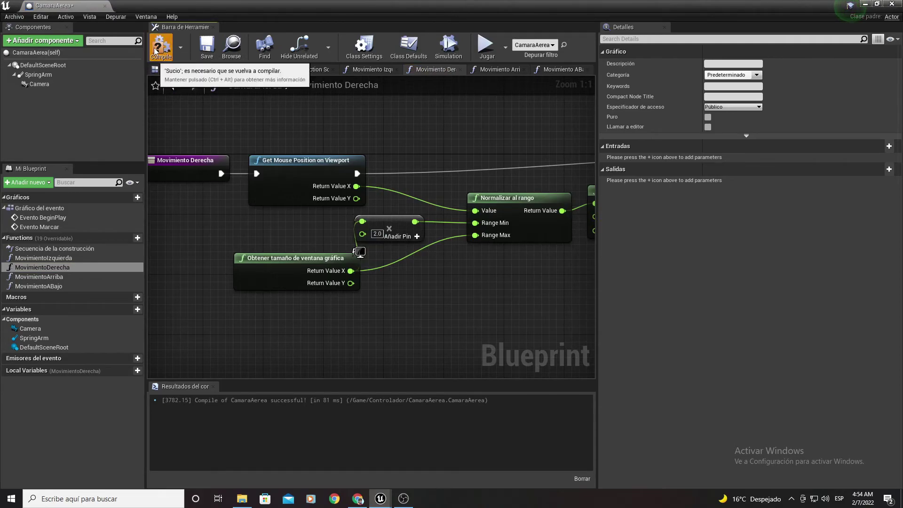
pyautogui.click(866, 4)
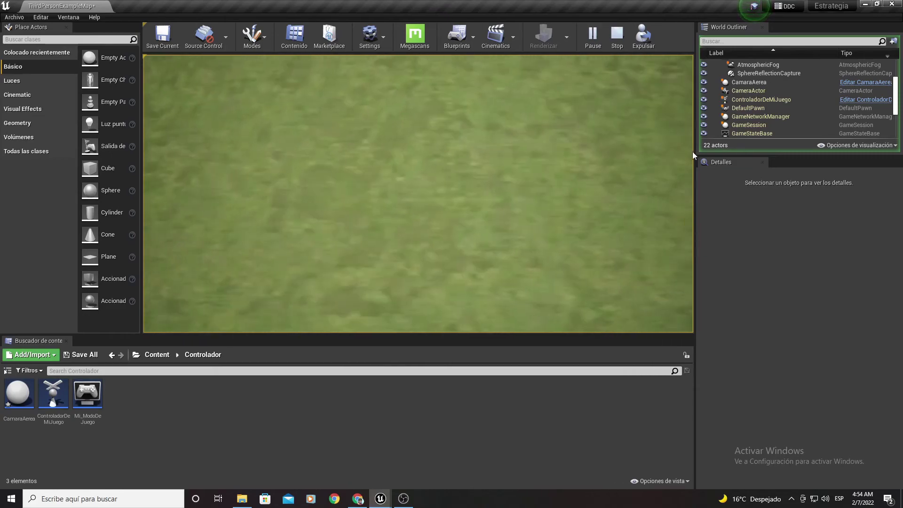
pyautogui.press('Escape')
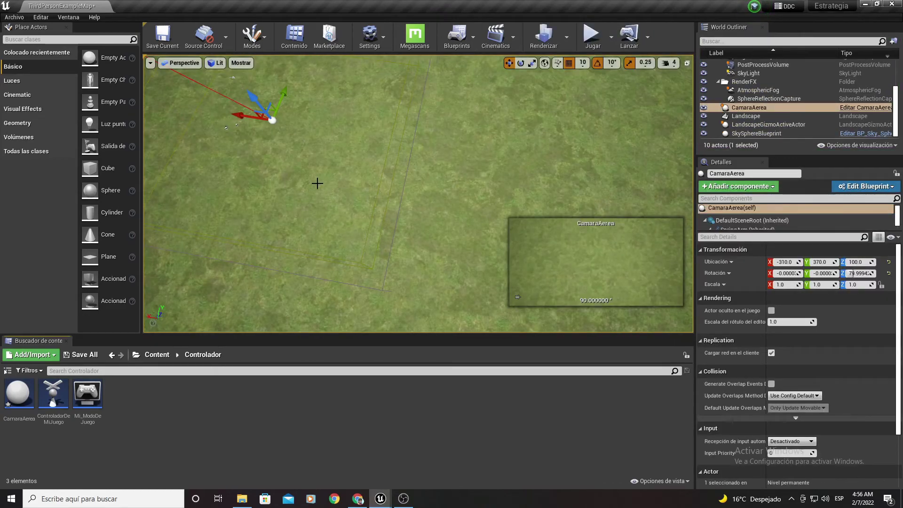
# Step: Orbit the viewport around CamaraAerea, test-play again, and open the play-mode list
pyautogui.moveTo(317, 184)
pyautogui.mouseDown(button='right')
pyautogui.moveTo(318, 117)
pyautogui.moveTo(343, 329)
pyautogui.moveTo(343, 197)
pyautogui.moveTo(353, 296)
pyautogui.mouseUp(button='right')
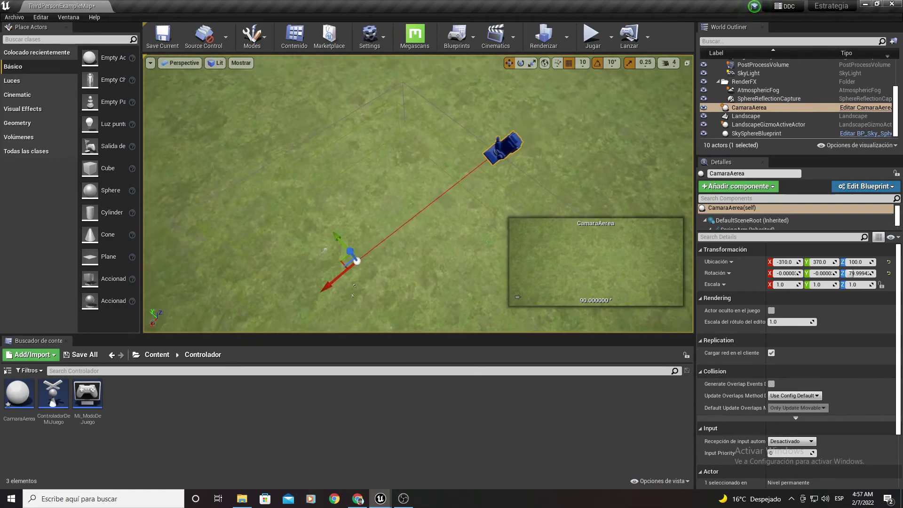
pyautogui.moveTo(403, 153); pyautogui.dragTo(403, 154, button='right')
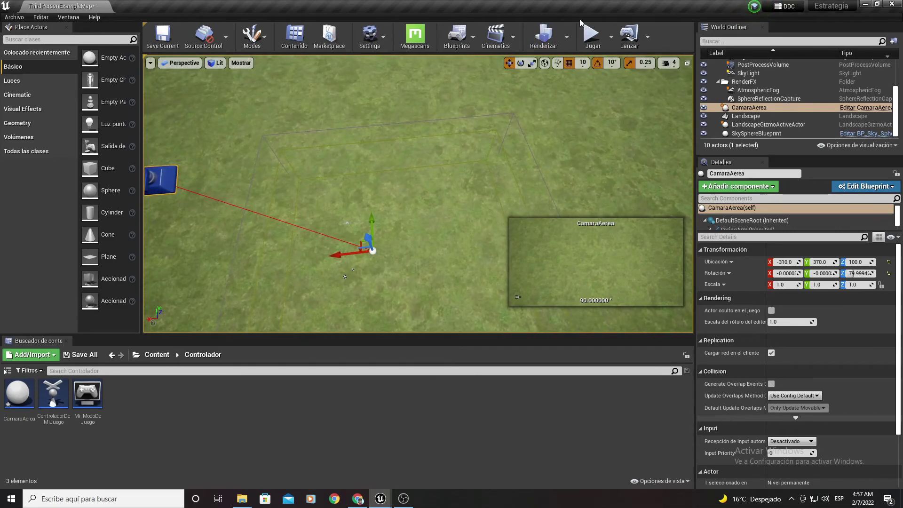
pyautogui.click(591, 37)
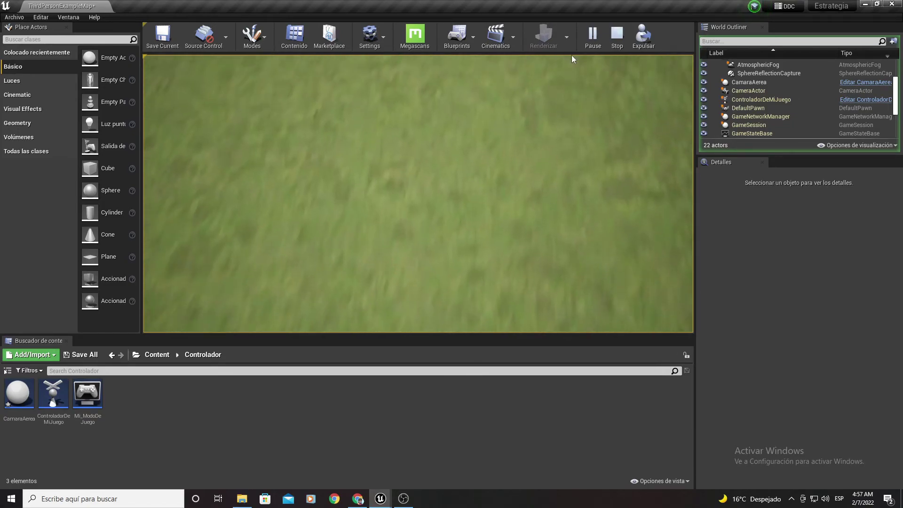
pyautogui.click(608, 47)
pyautogui.click(612, 40)
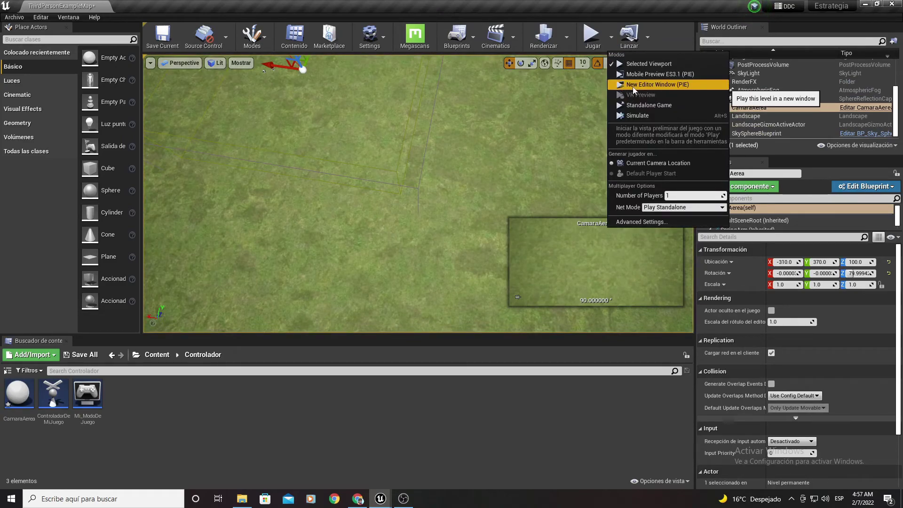
# Step: Run the level in a maximized New Editor Window (PIE) preview, then return to the Blueprint
pyautogui.click(663, 86)
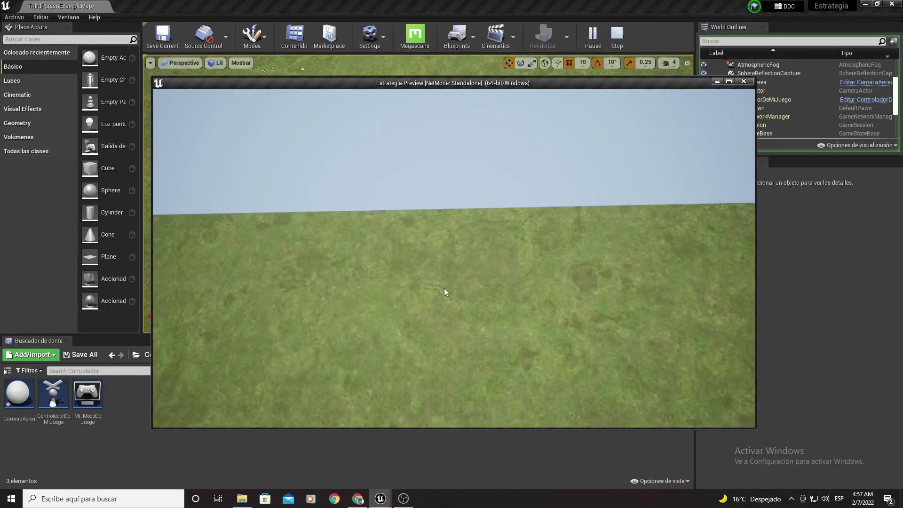
pyautogui.press('super')
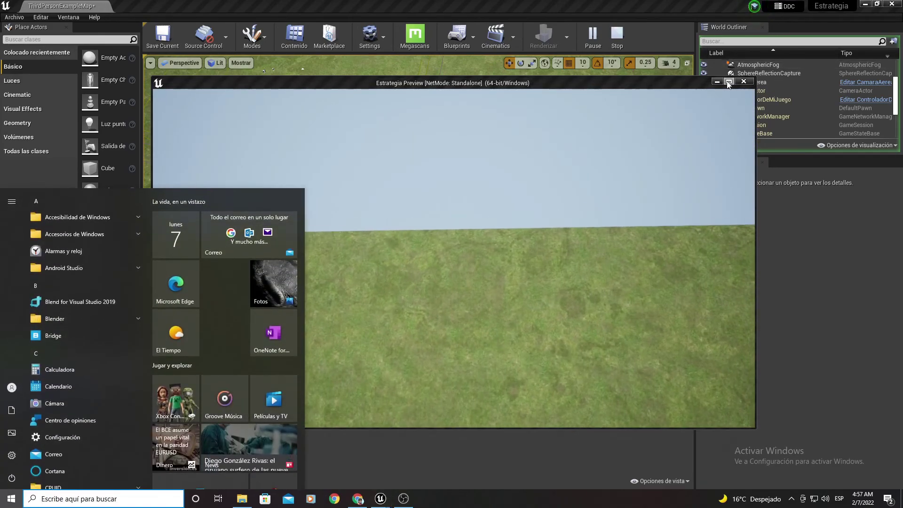
pyautogui.click(729, 81)
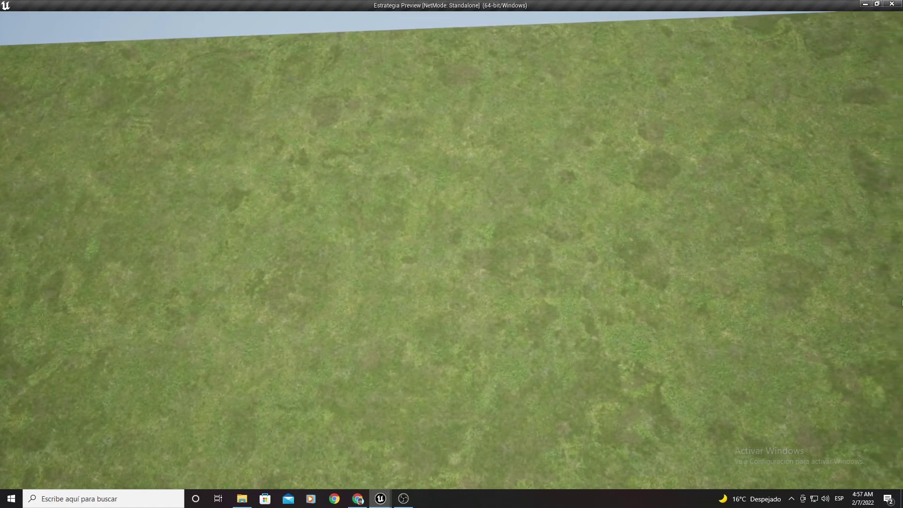
pyautogui.press('super')
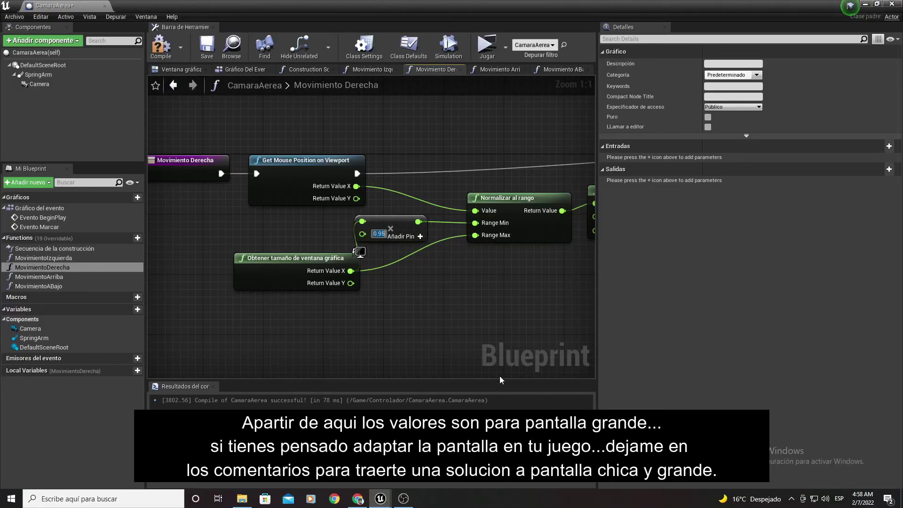
# Step: Set the MovimientoDerecha and MovimientoABajo range constants to 0.95, then compile and save the Blueprint
pyautogui.click(70, 287)
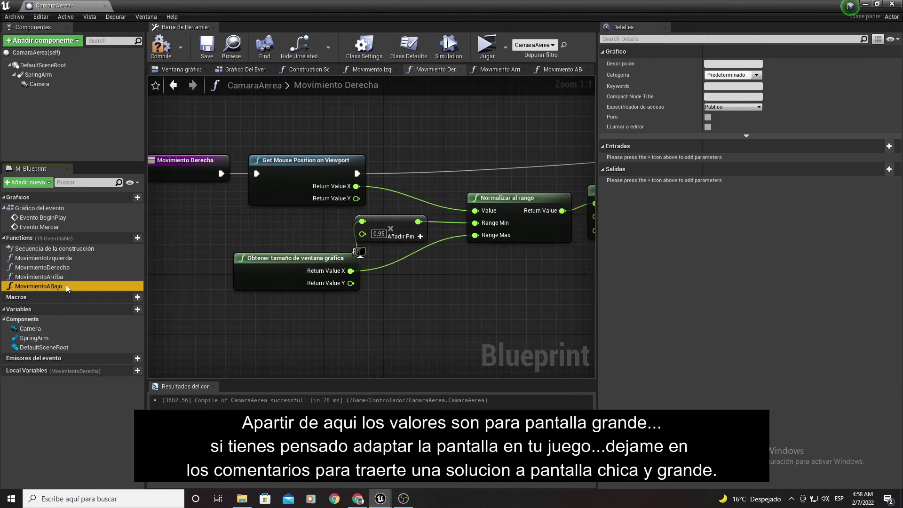
pyautogui.doubleClick(41, 286)
pyautogui.moveTo(175, 233); pyautogui.dragTo(371, 237, button='right')
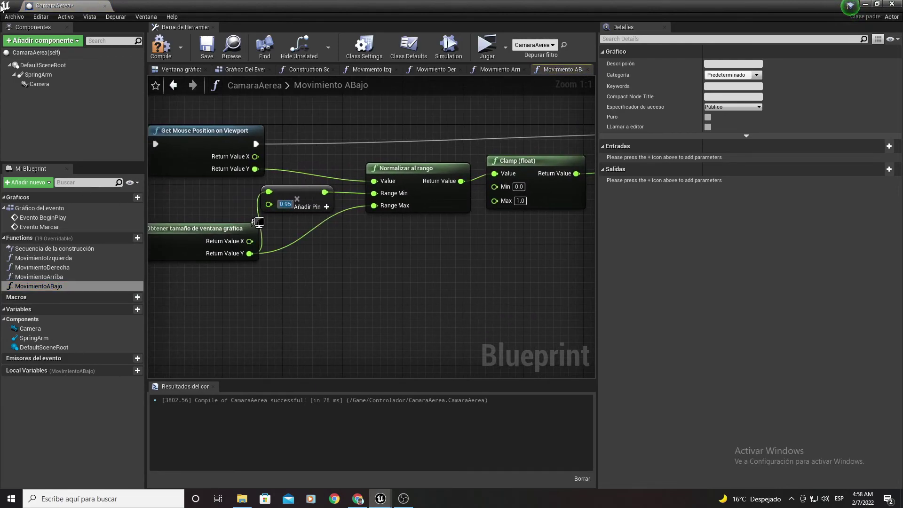
pyautogui.click(162, 47)
pyautogui.click(207, 47)
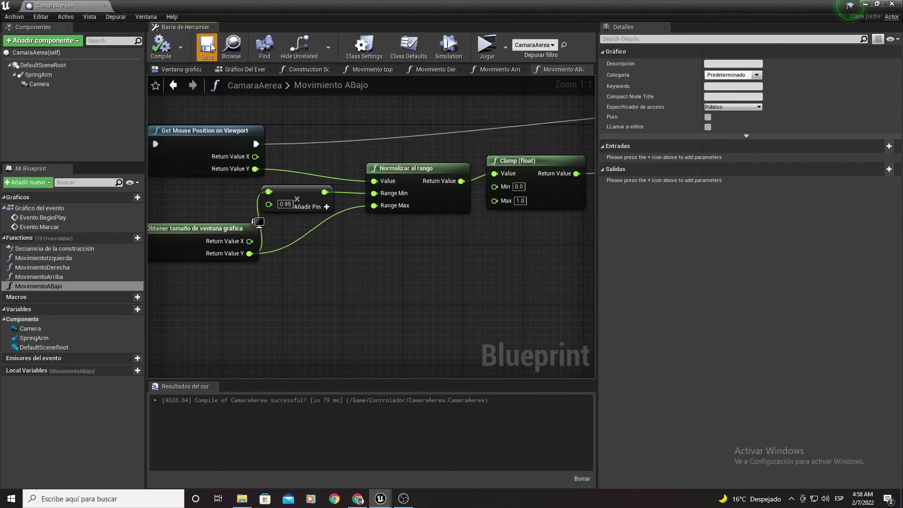
pyautogui.click(866, 4)
pyautogui.click(594, 38)
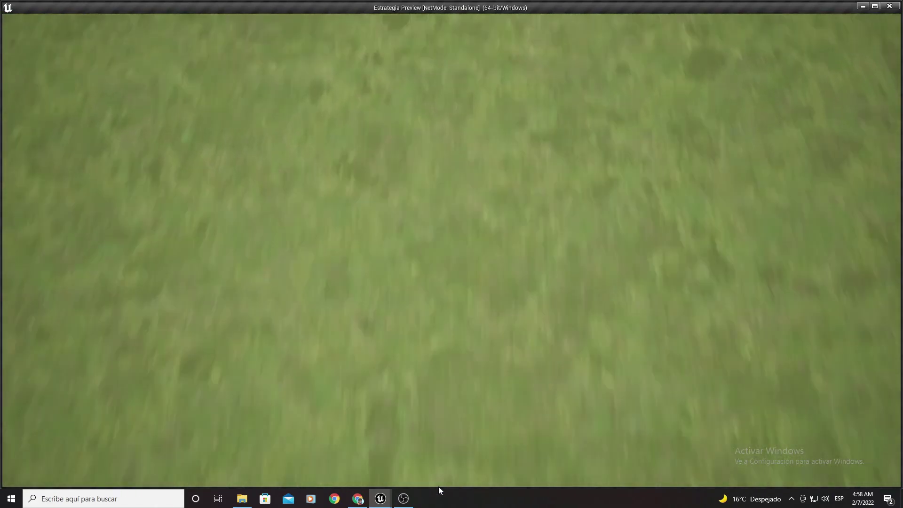
pyautogui.press('Escape')
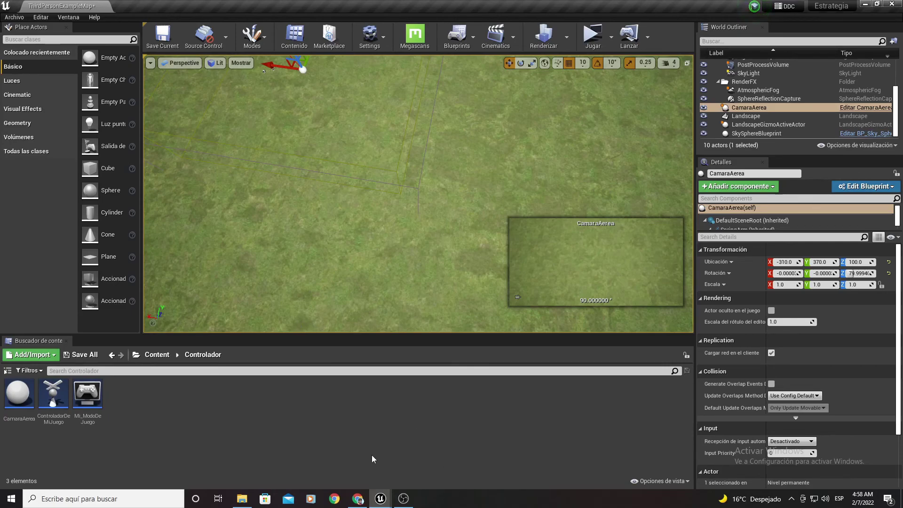
pyautogui.moveTo(347, 294); pyautogui.dragTo(347, 198, button='right')
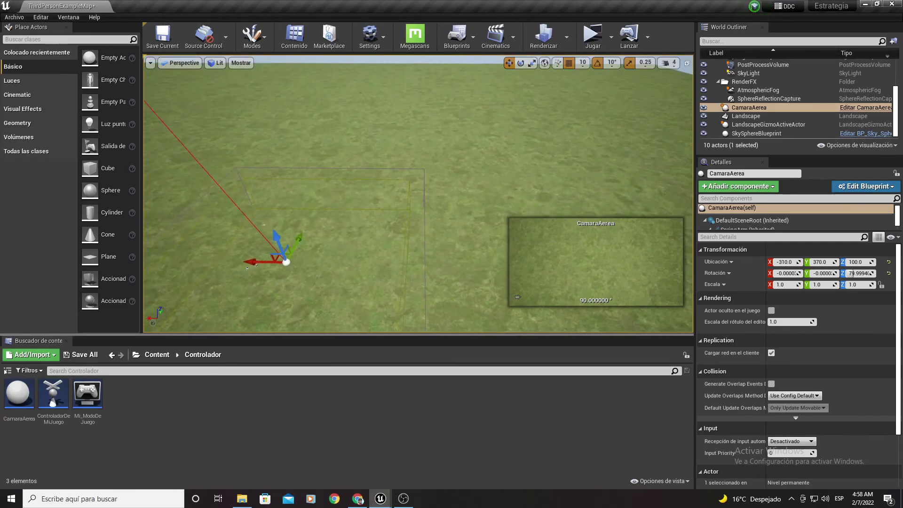
pyautogui.moveTo(268, 268); pyautogui.dragTo(268, 197, button='right')
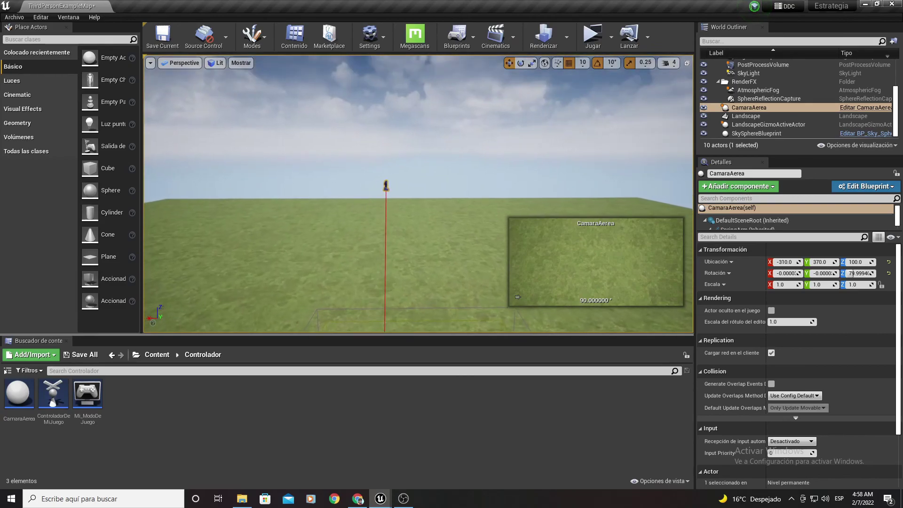
pyautogui.moveTo(268, 263); pyautogui.dragTo(268, 188, button='right')
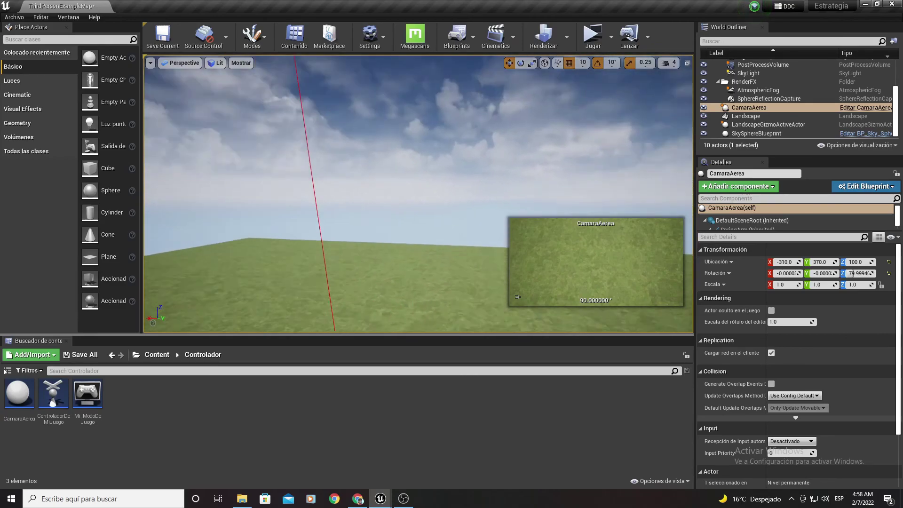
pyautogui.moveTo(351, 197)
pyautogui.mouseDown(button='right')
pyautogui.moveTo(350, 314)
pyautogui.moveTo(351, 211)
pyautogui.mouseUp(button='right')
pyautogui.moveTo(261, 189); pyautogui.dragTo(261, 246, button='right')
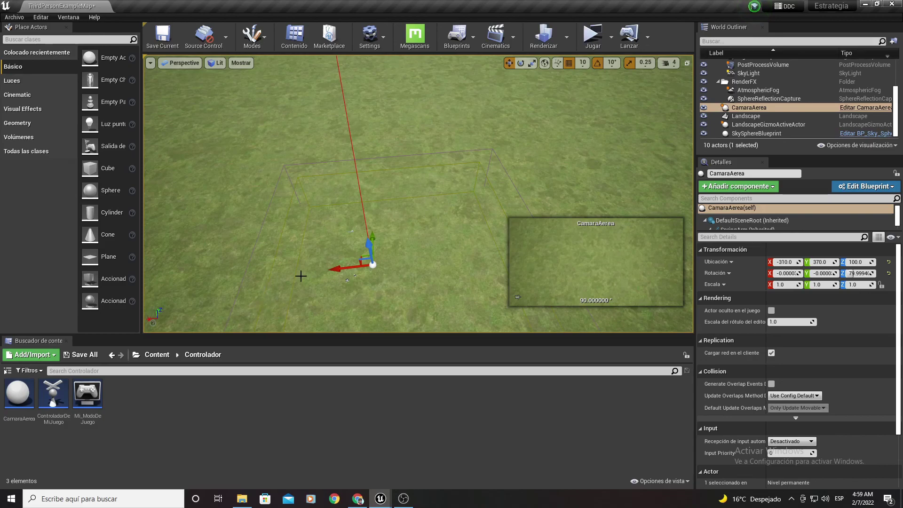
pyautogui.moveTo(300, 277); pyautogui.dragTo(293, 305, button='right')
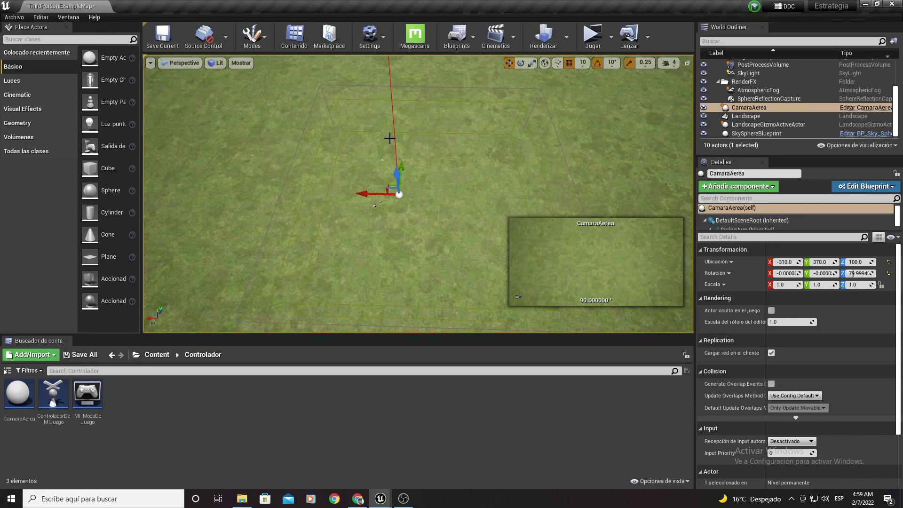
pyautogui.moveTo(374, 206); pyautogui.dragTo(372, 155, button='right')
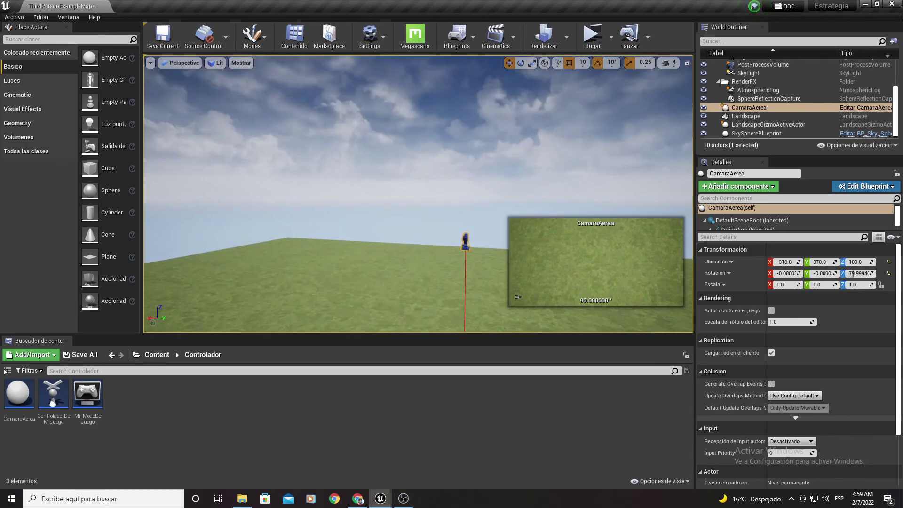
pyautogui.moveTo(518, 297); pyautogui.dragTo(516, 329, button='right')
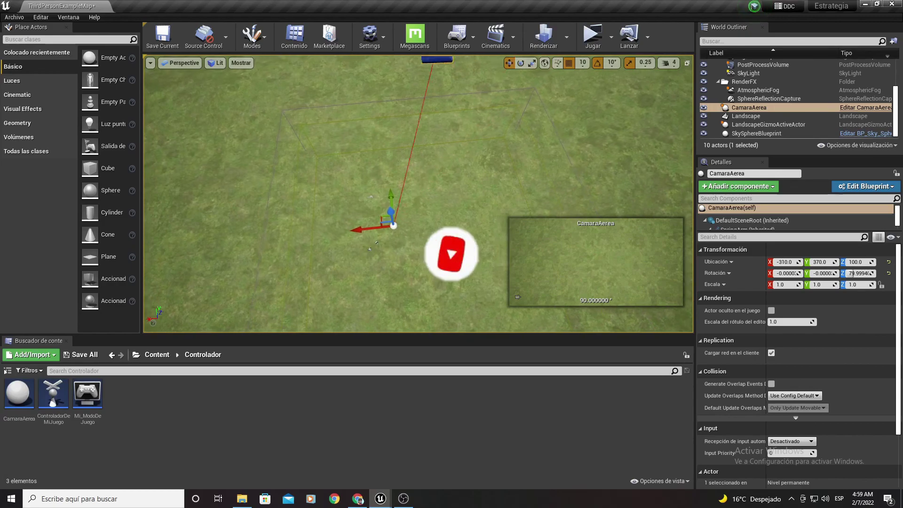